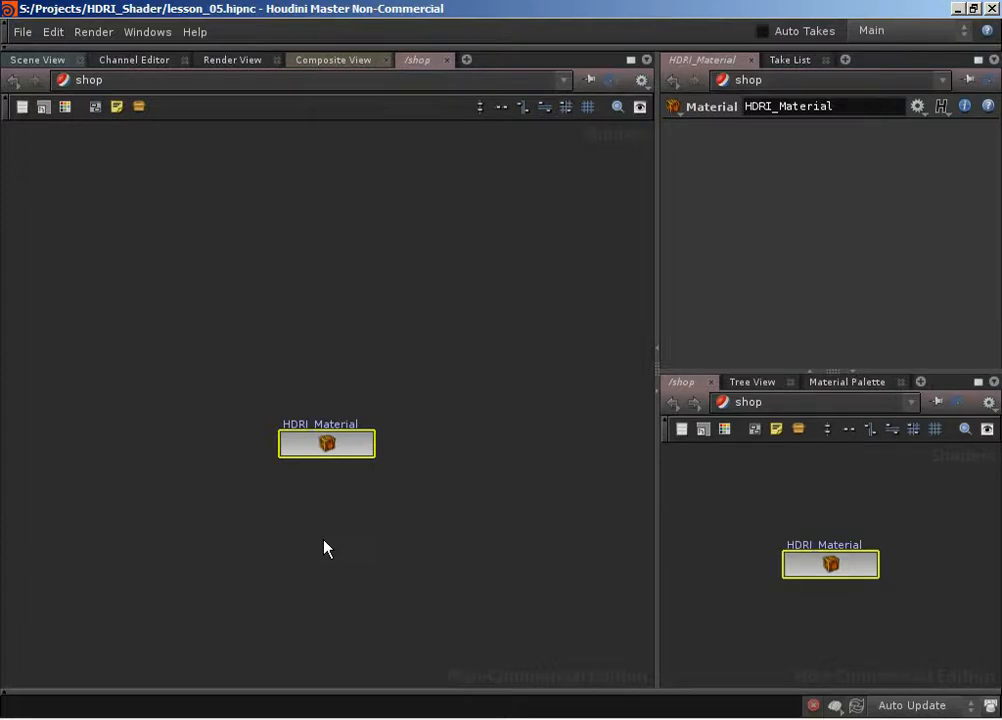
- Start a new digital asset from the HDRI_Material node with the operator name hdriMaterial
{"action": "right_click", "coordinate": [323, 442]}
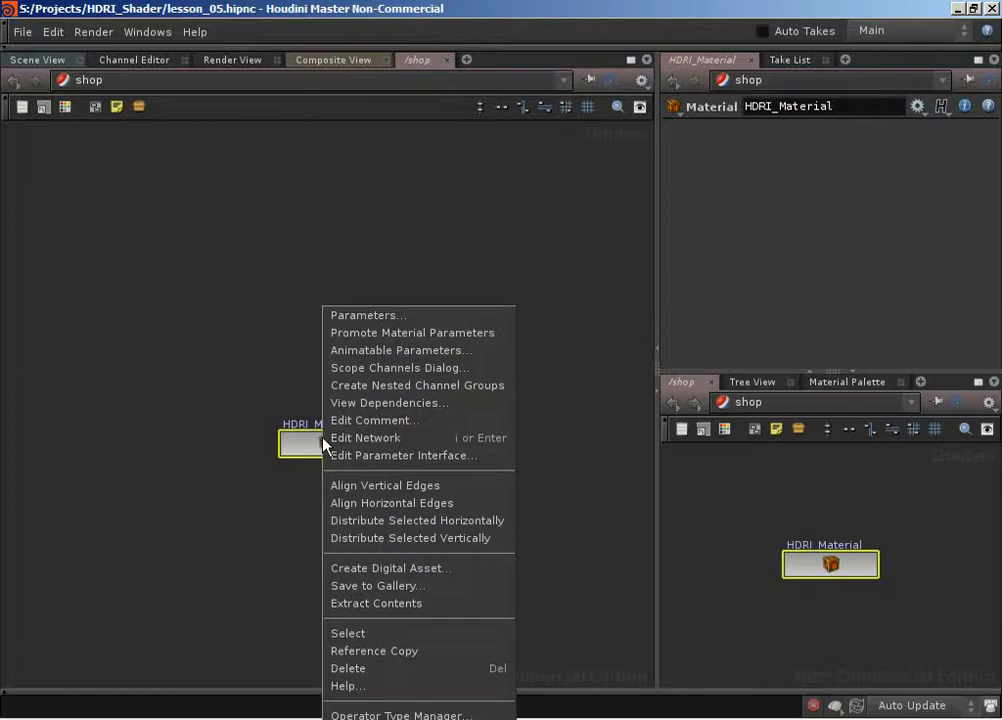
{"action": "left_click", "coordinate": [399, 568]}
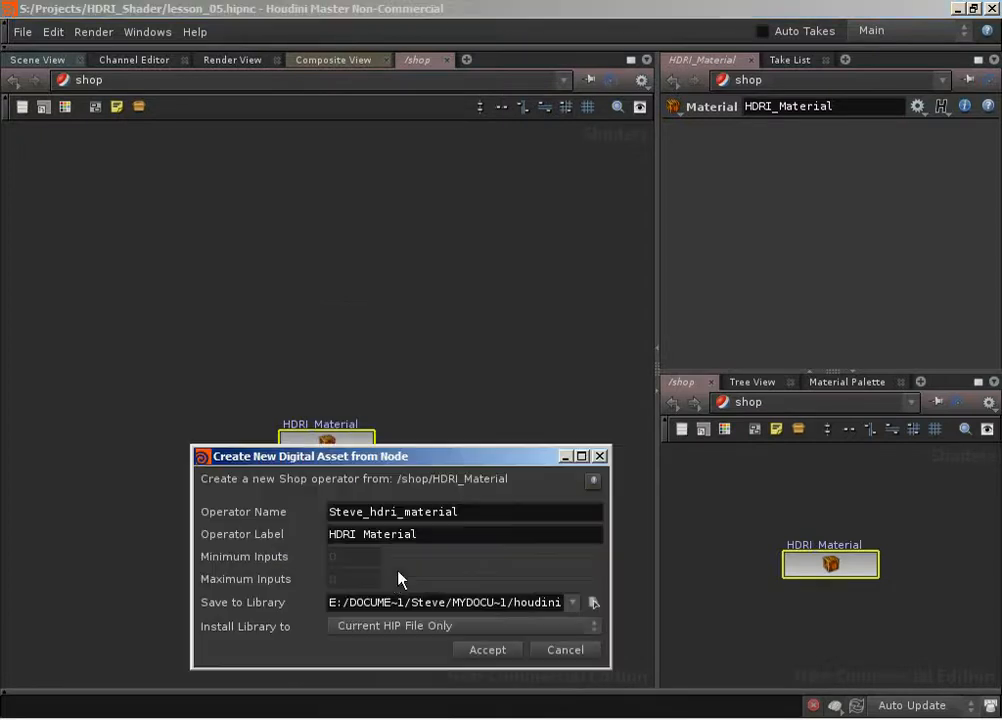
{"action": "left_click_drag", "start_coordinate": [447, 456], "coordinate": [409, 320]}
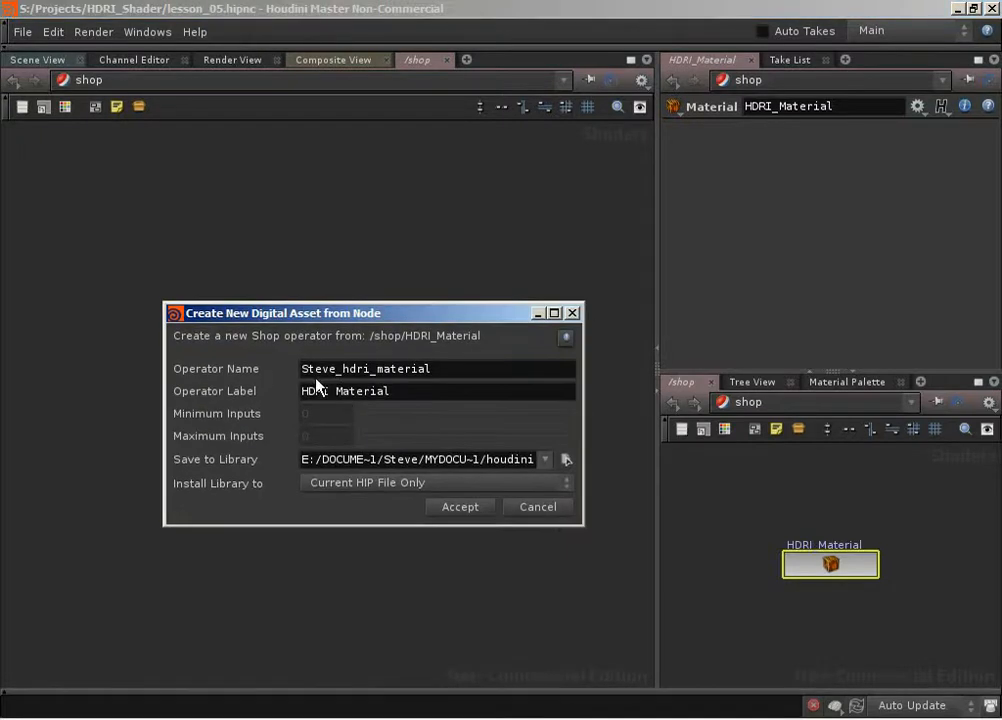
{"action": "left_click_drag", "start_coordinate": [343, 369], "coordinate": [300, 363]}
{"action": "key", "text": "BackSpace"}
{"action": "key", "text": "Delete"}
{"action": "key", "text": "Delete"}
{"action": "type", "text": "M"}
{"action": "left_click", "coordinate": [417, 399]}
- Set the asset's library to $HIP/hdriMaterial.otl and create the digital asset
{"action": "left_click", "coordinate": [565, 459]}
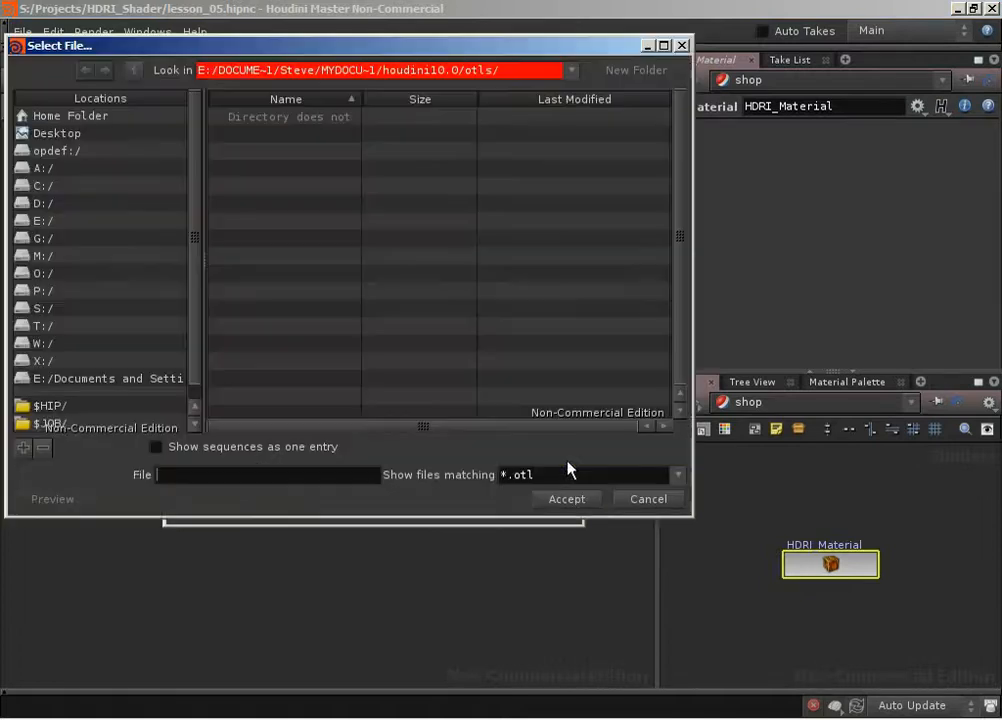
{"action": "left_click", "coordinate": [48, 406]}
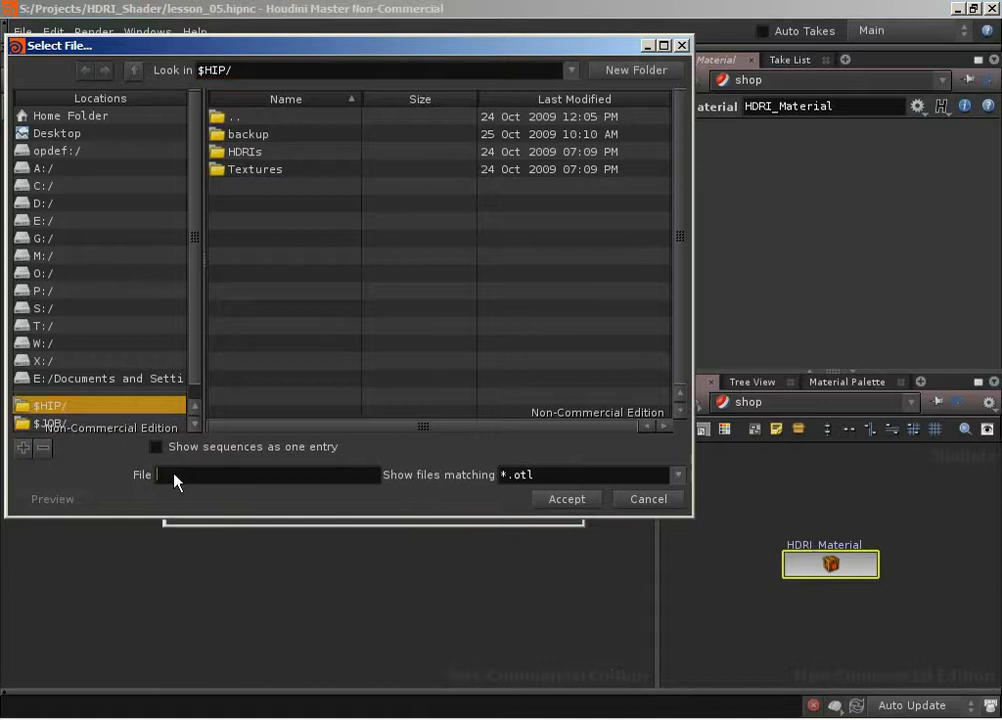
{"action": "left_click", "coordinate": [174, 476]}
{"action": "type", "text": "hdriMaterial.otl"}
{"action": "left_click", "coordinate": [592, 501]}
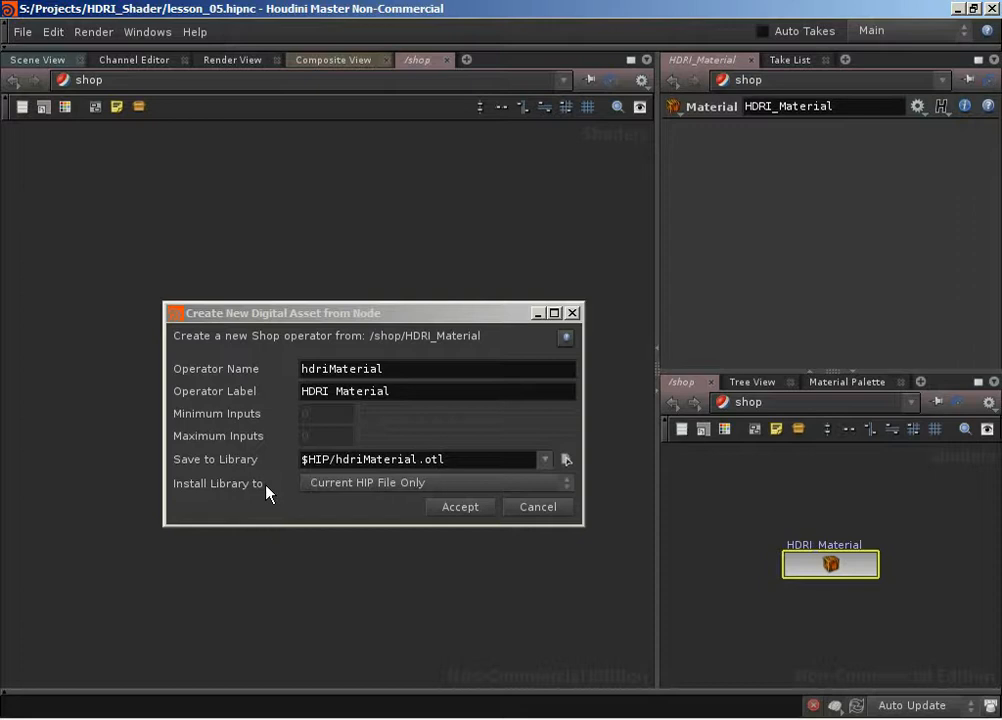
{"action": "left_click", "coordinate": [464, 510]}
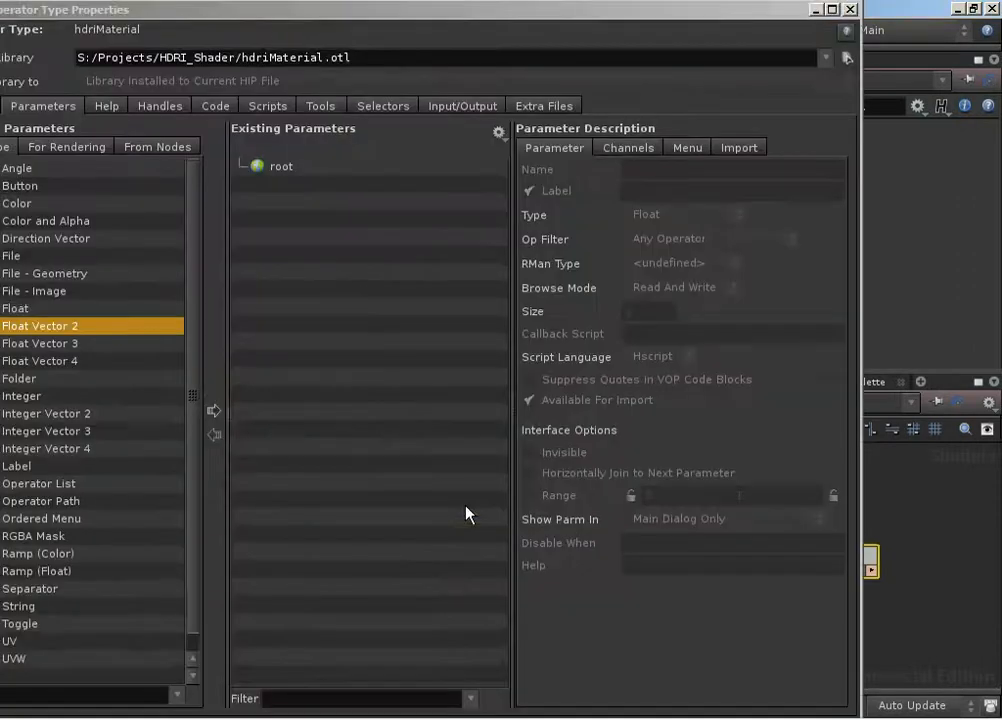
- Add a folder labelled Shader to the hdriMaterial asset's parameters
{"action": "left_click_drag", "start_coordinate": [593, 14], "coordinate": [699, 8]}
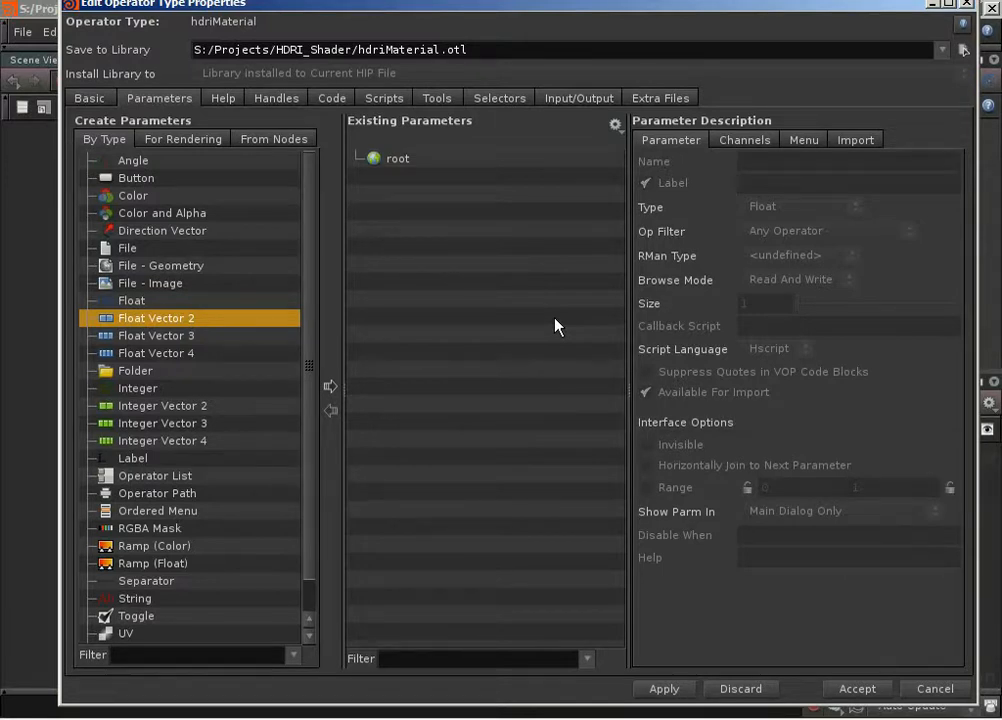
{"action": "left_click", "coordinate": [145, 375]}
{"action": "left_click", "coordinate": [330, 386]}
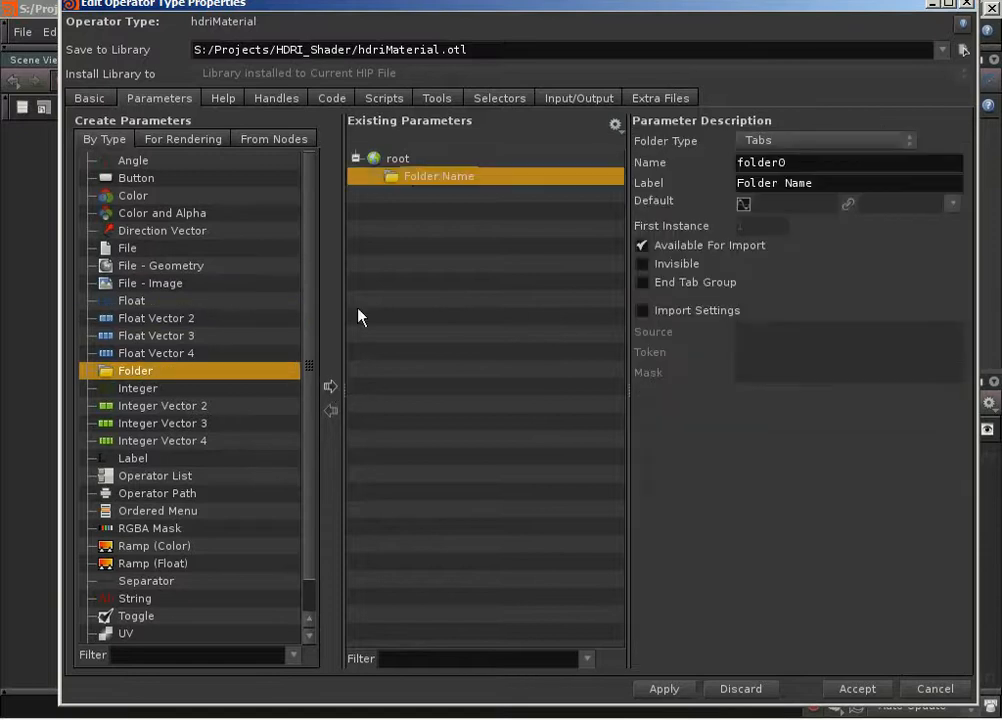
{"action": "double_click", "coordinate": [441, 177]}
{"action": "type", "text": "S"}
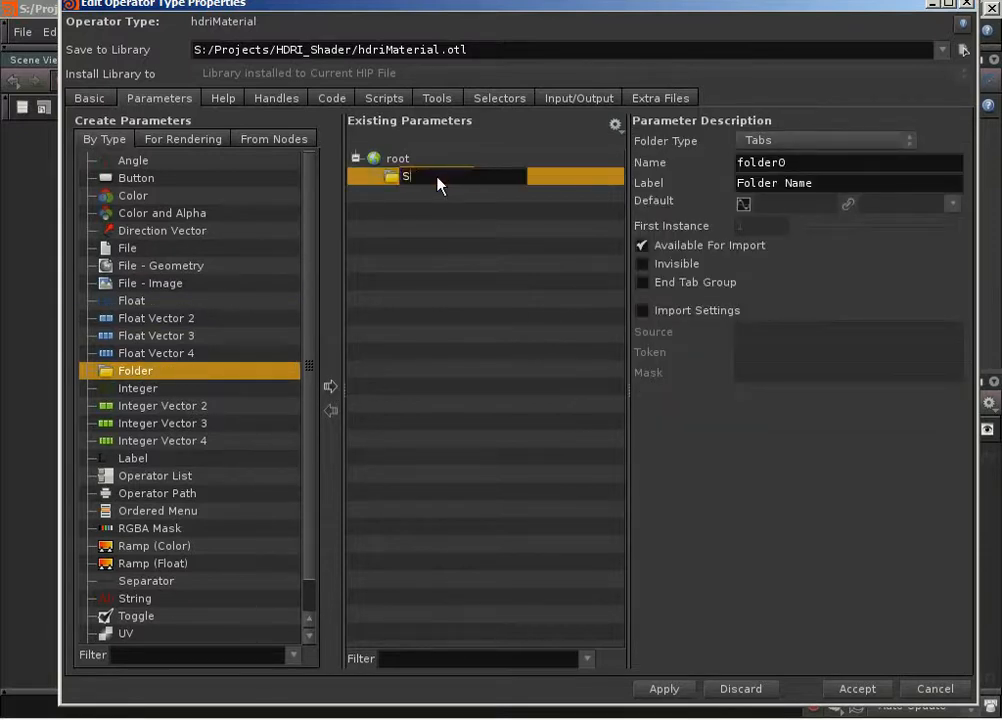
{"action": "type", "text": "hader"}
{"action": "key", "text": "Return"}
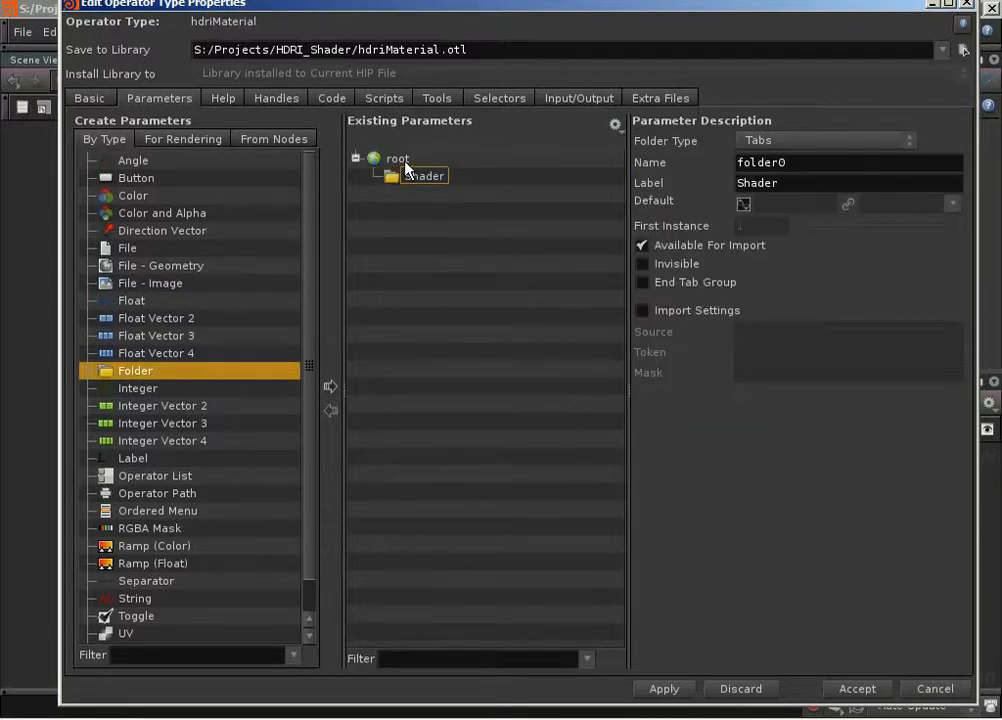
- Add a second folder labelled Technical Setup beside the Shader folder, and minimize the type properties window
{"action": "left_click", "coordinate": [330, 386]}
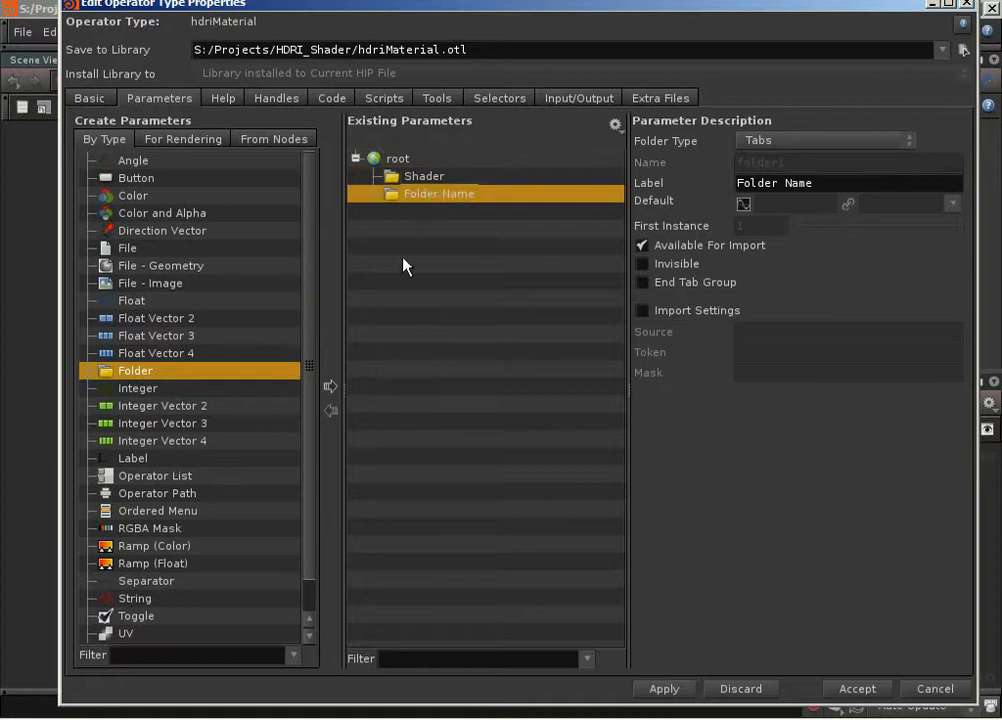
{"action": "double_click", "coordinate": [434, 194]}
{"action": "type", "text": "Technical Setup"}
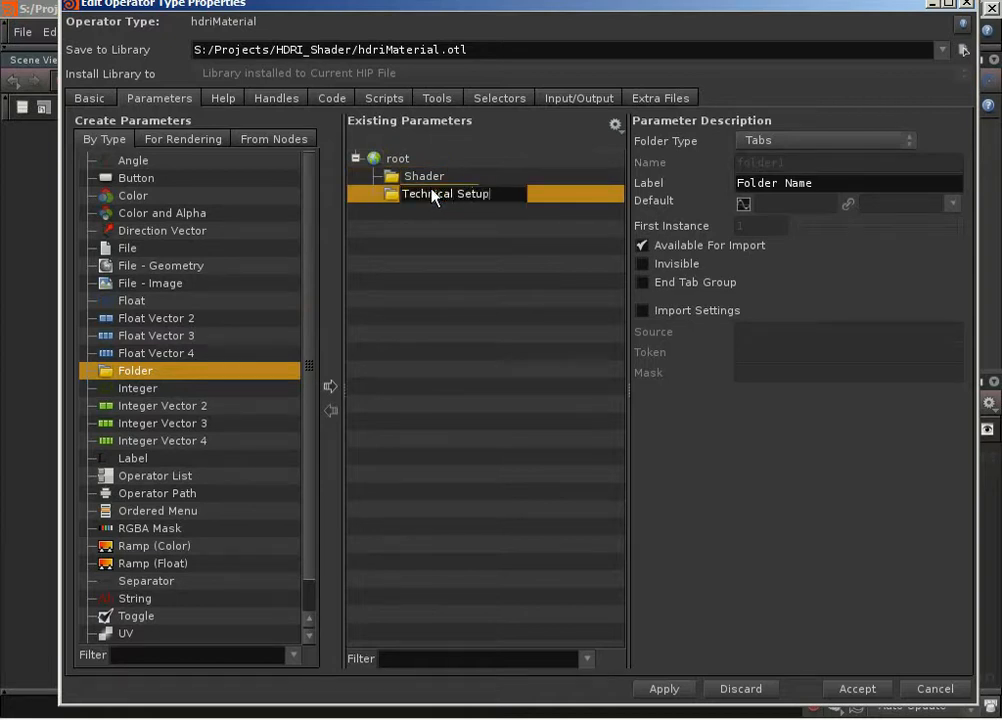
{"action": "key", "text": "Return"}
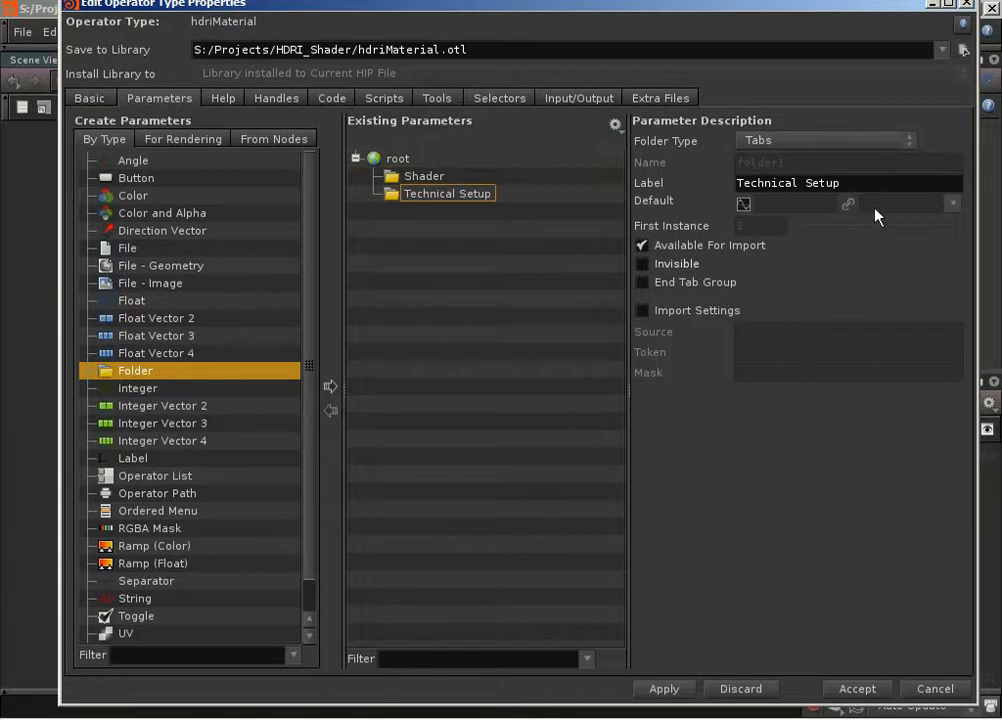
{"action": "left_click", "coordinate": [935, 6]}
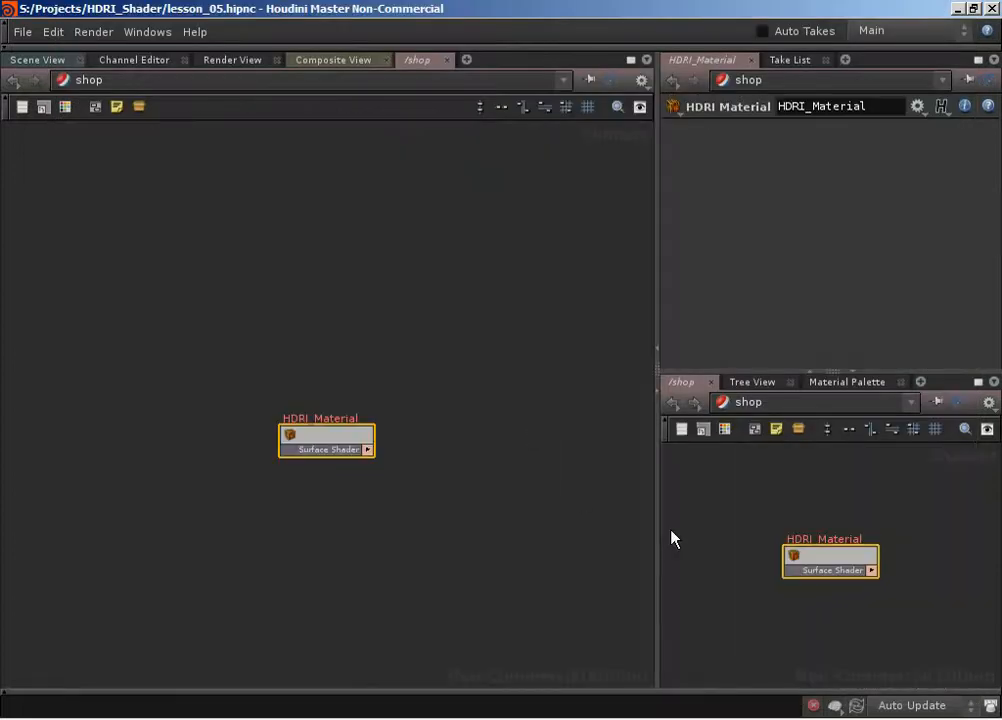
- Enlarge the parameter area and open the HDRI_surfaceShader network inside HDRI_Material
{"action": "left_click", "coordinate": [840, 372]}
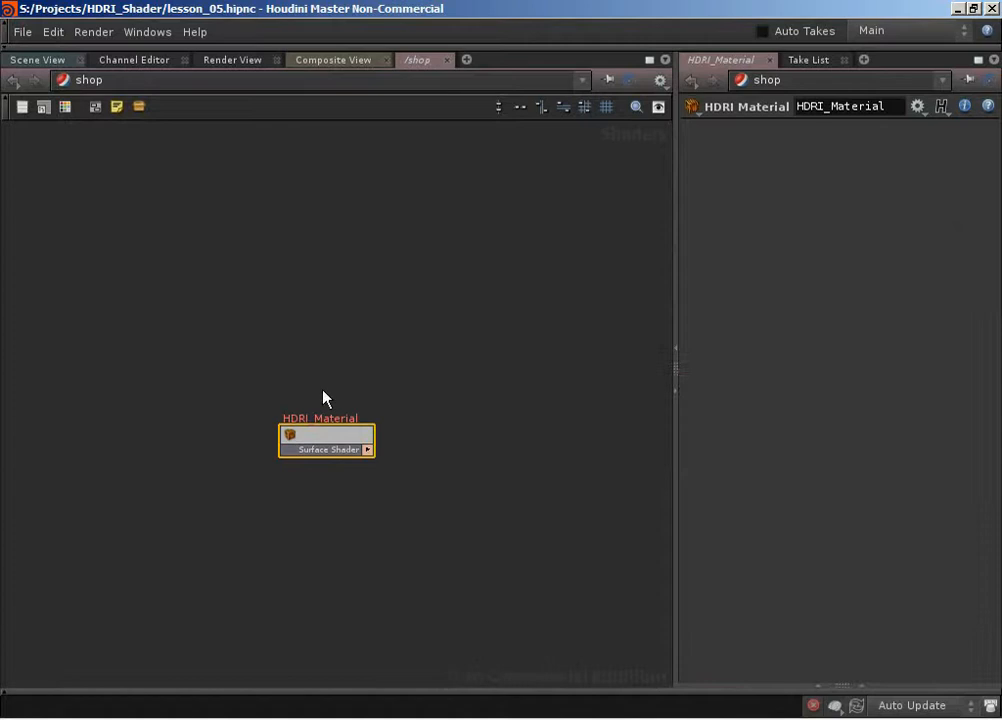
{"action": "double_click", "coordinate": [348, 438]}
{"action": "double_click", "coordinate": [155, 391]}
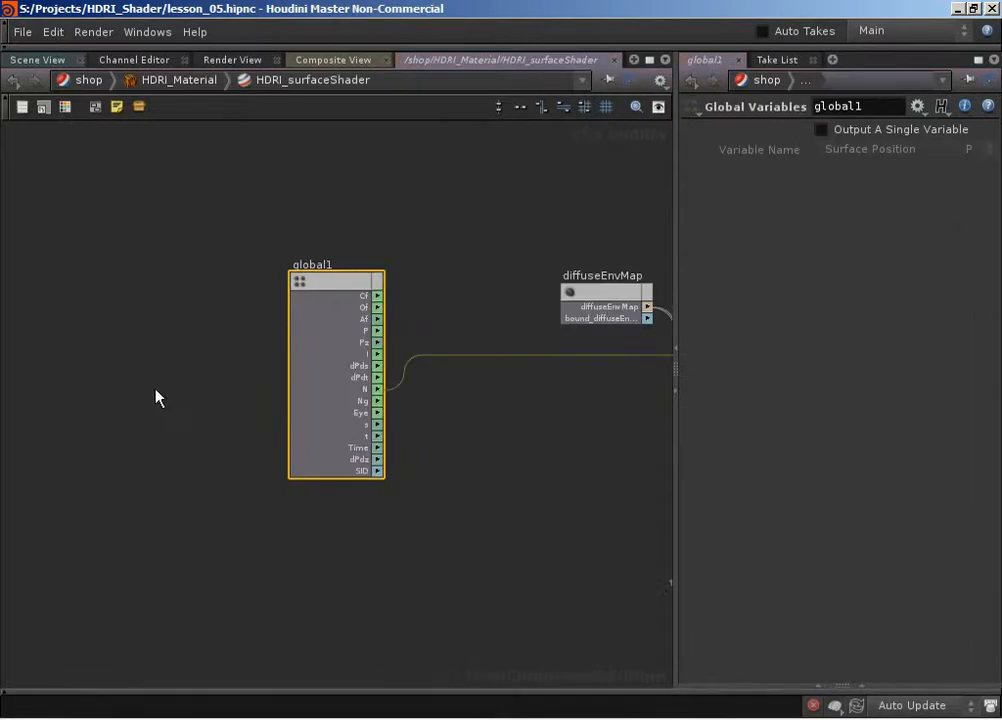
{"action": "middle_click_drag", "start_coordinate": [478, 431], "coordinate": [415, 455]}
{"action": "right_click_drag", "start_coordinate": [512, 464], "coordinate": [469, 465]}
{"action": "middle_click_drag", "start_coordinate": [469, 472], "coordinate": [369, 441]}
- Set the diffuseEnvMap node's parameter label to Diffuse Environment
{"action": "left_click", "coordinate": [383, 346]}
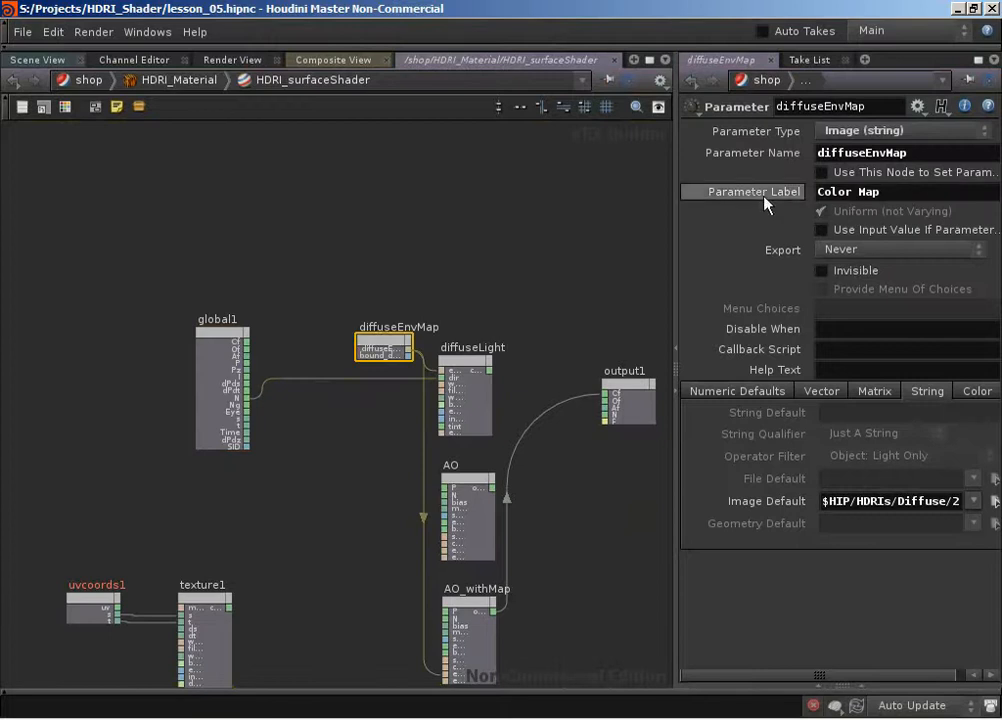
{"action": "left_click", "coordinate": [900, 202]}
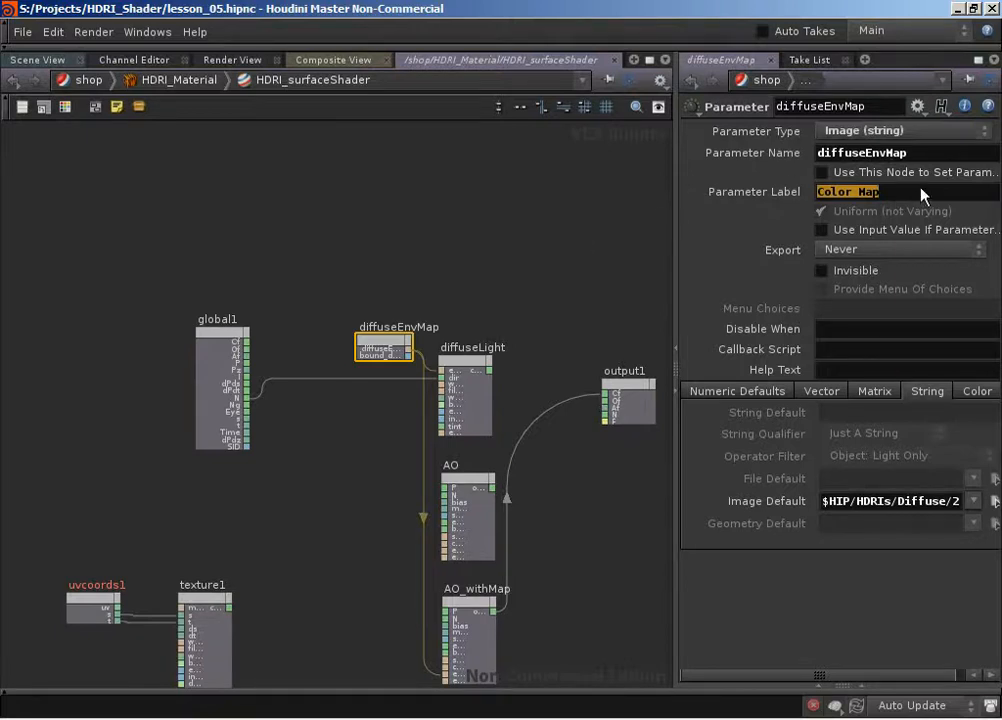
{"action": "type", "text": "Diffuse Environment"}
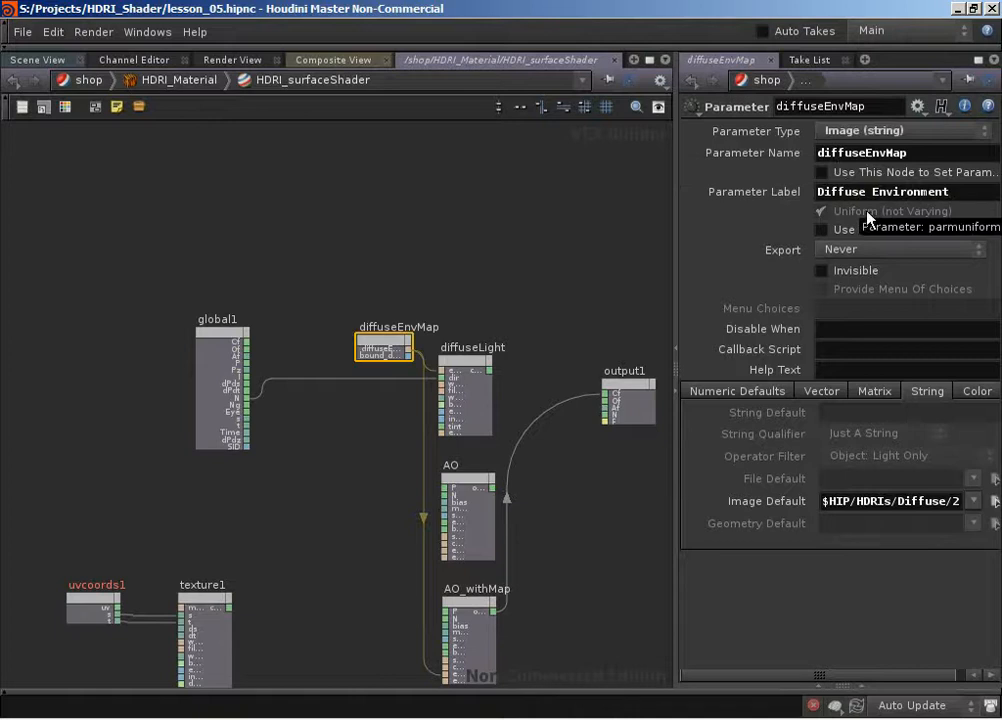
{"action": "left_click", "coordinate": [438, 221]}
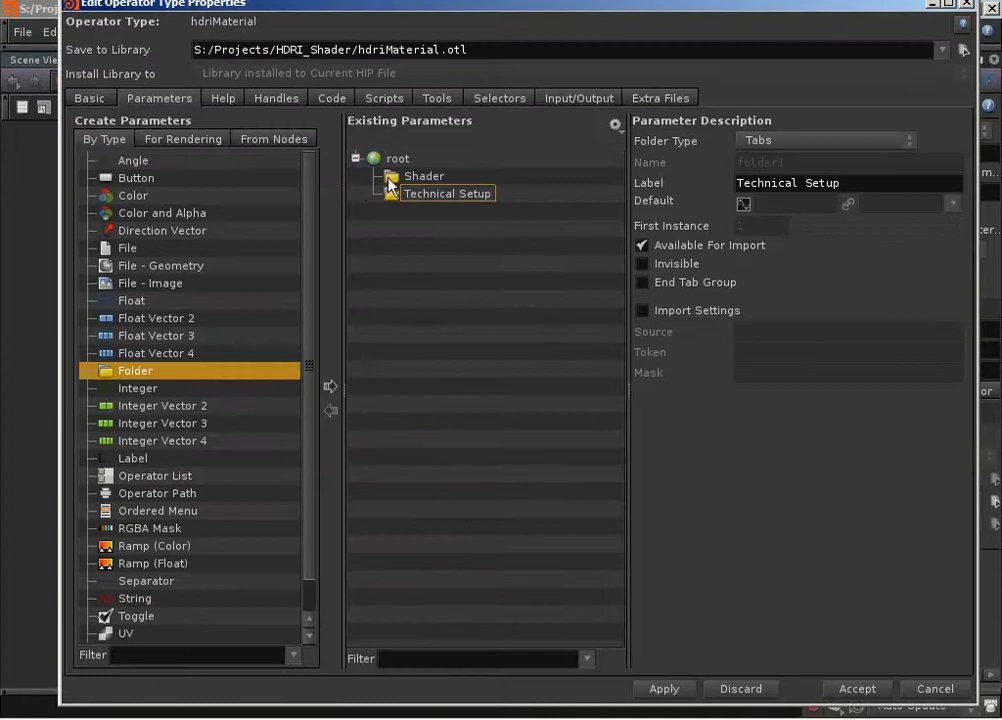
- In the type properties, target the Technical Setup folder and select HDRI_surfaceShader's Diffuse Environment parameter as the source to promote
{"action": "left_click", "coordinate": [425, 177]}
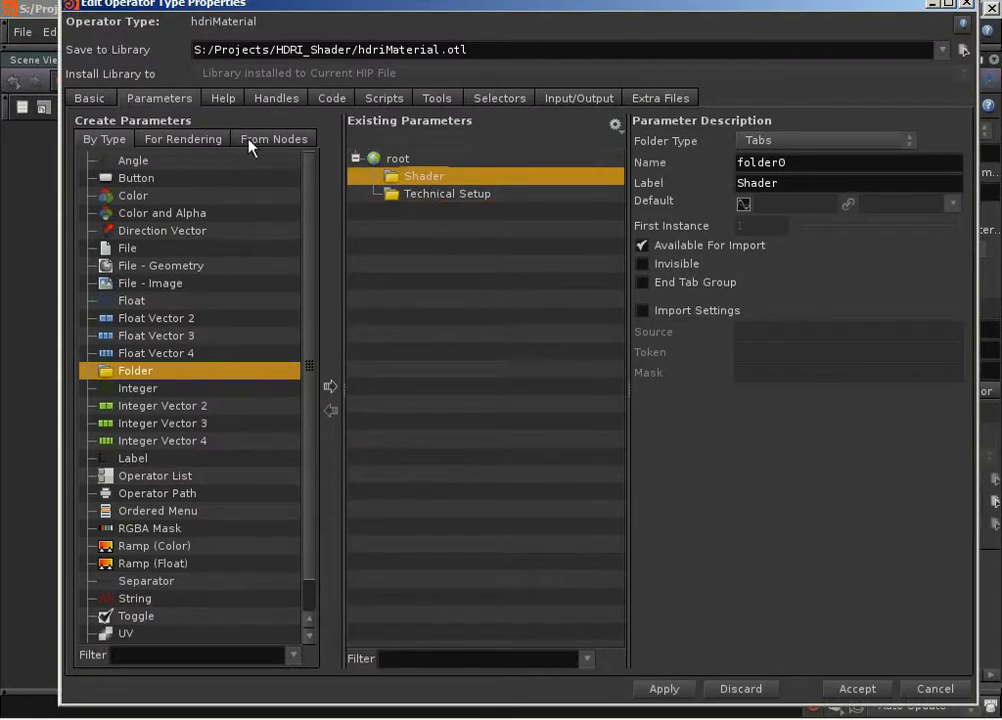
{"action": "left_click", "coordinate": [250, 144]}
{"action": "left_click", "coordinate": [446, 194]}
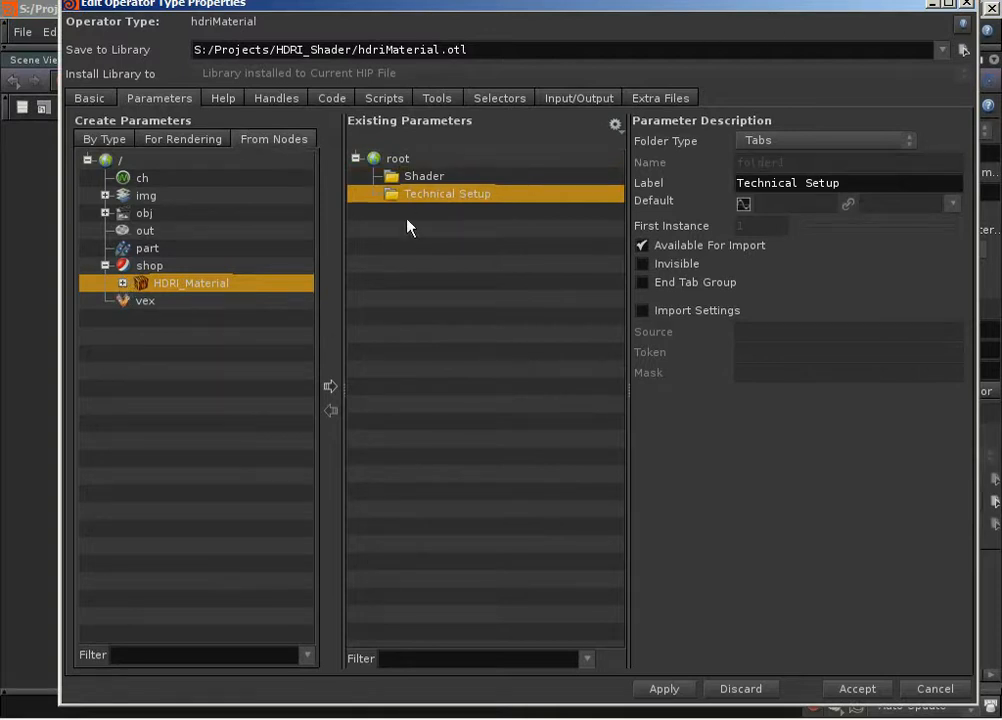
{"action": "left_click", "coordinate": [122, 283]}
{"action": "left_click", "coordinate": [140, 300]}
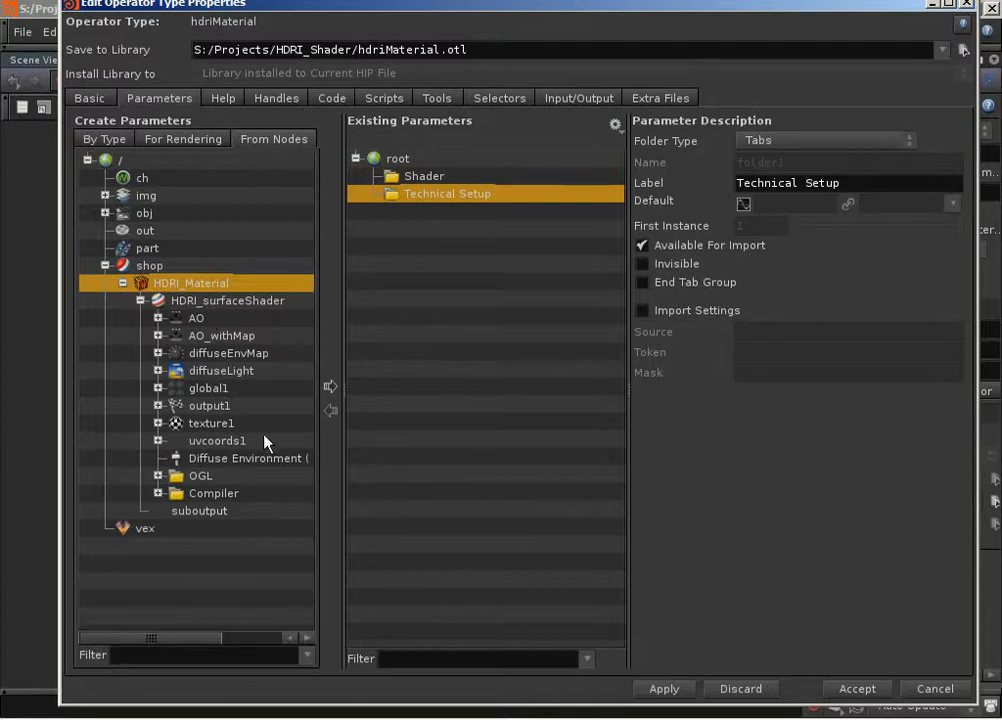
{"action": "left_click", "coordinate": [234, 460]}
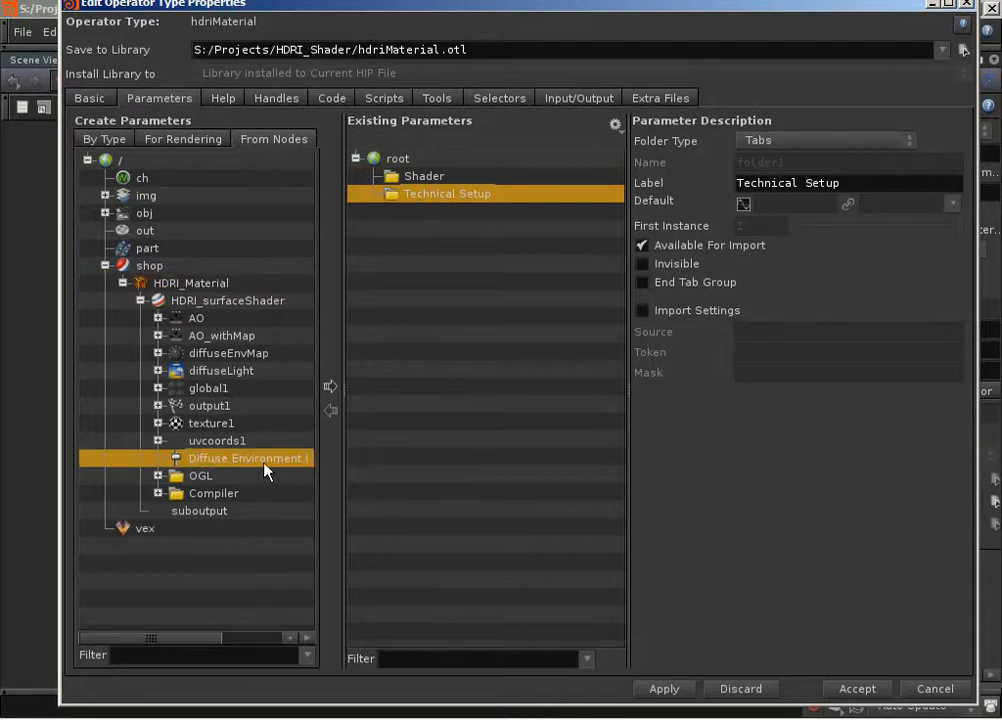
- Turn off source-node prefixes for linked parameter names and labels, and promote Diffuse Environment into the Technical Setup folder, applying the change
{"action": "left_click", "coordinate": [616, 124]}
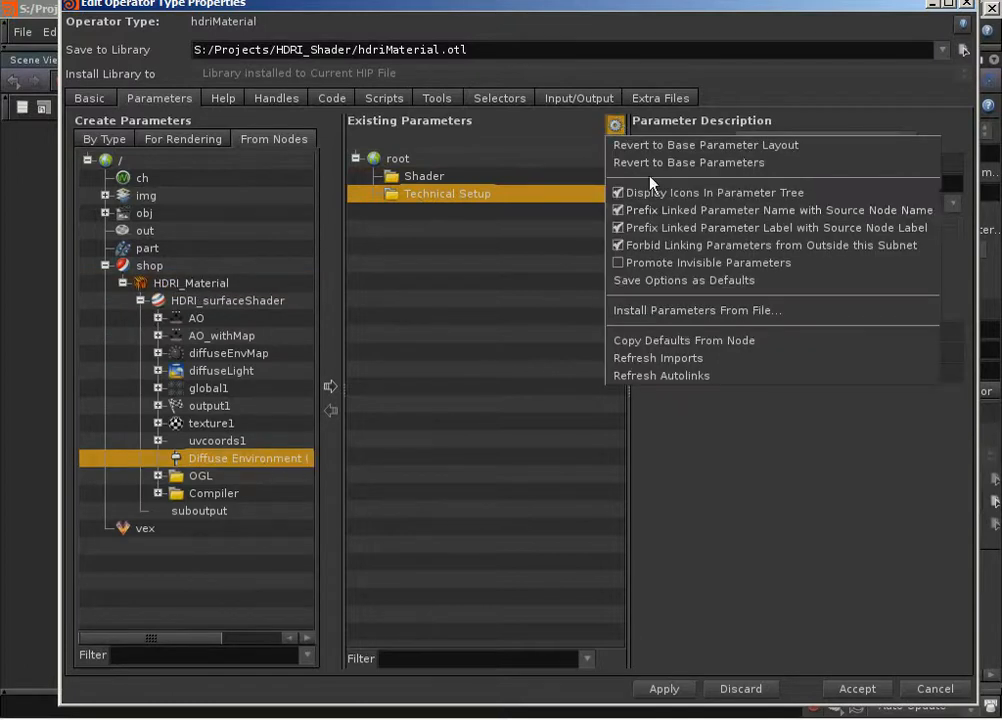
{"action": "left_click", "coordinate": [765, 213]}
{"action": "left_click", "coordinate": [616, 124]}
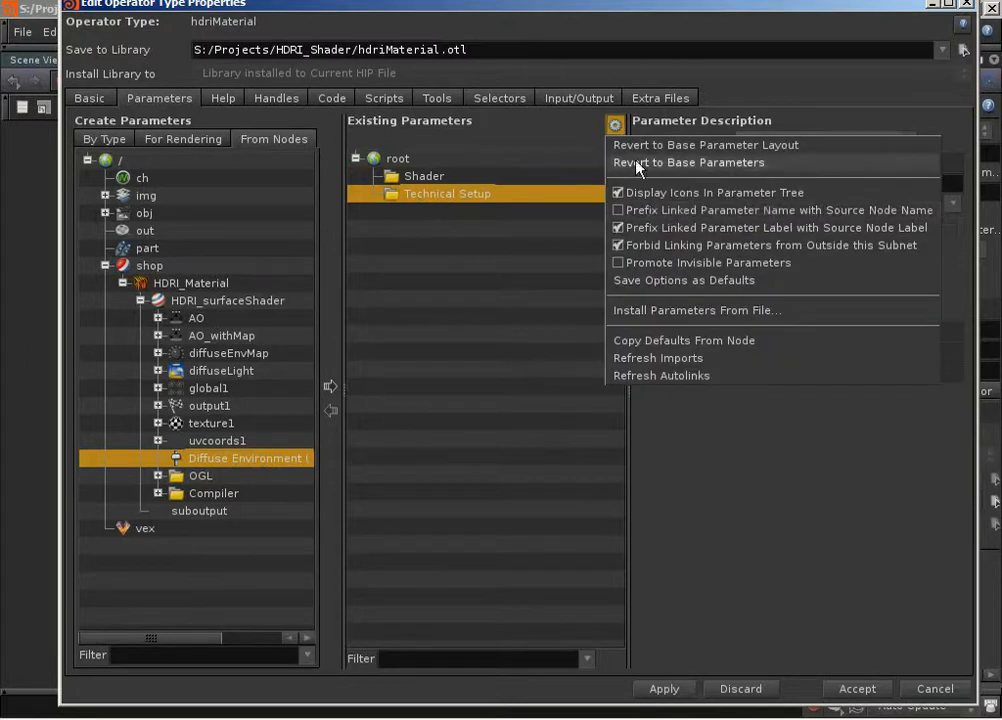
{"action": "left_click", "coordinate": [718, 229]}
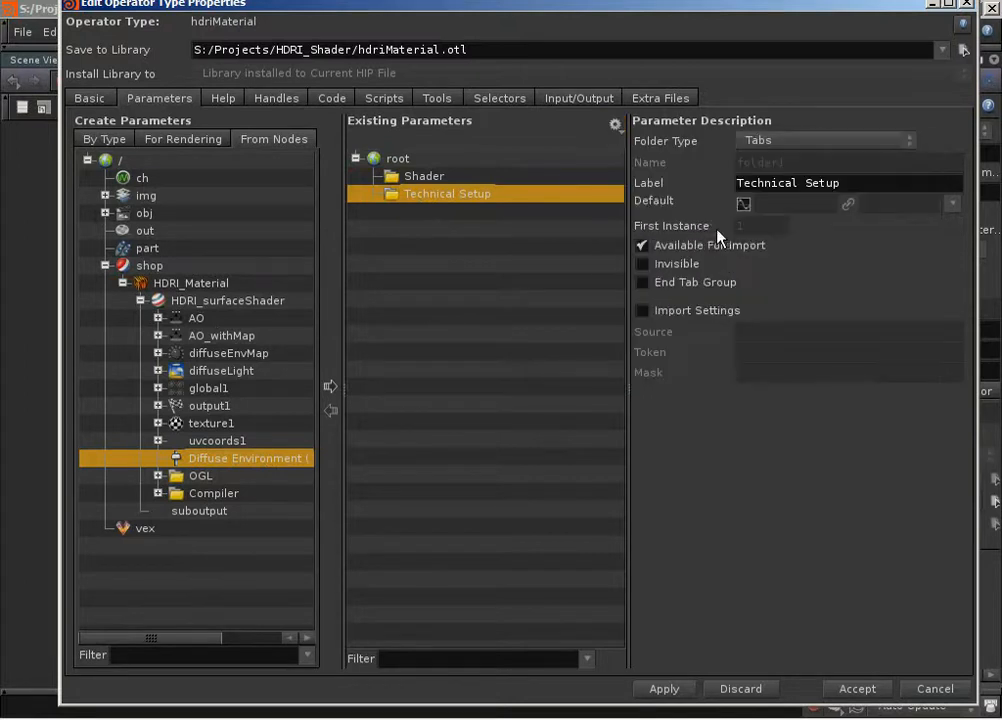
{"action": "left_click", "coordinate": [330, 388]}
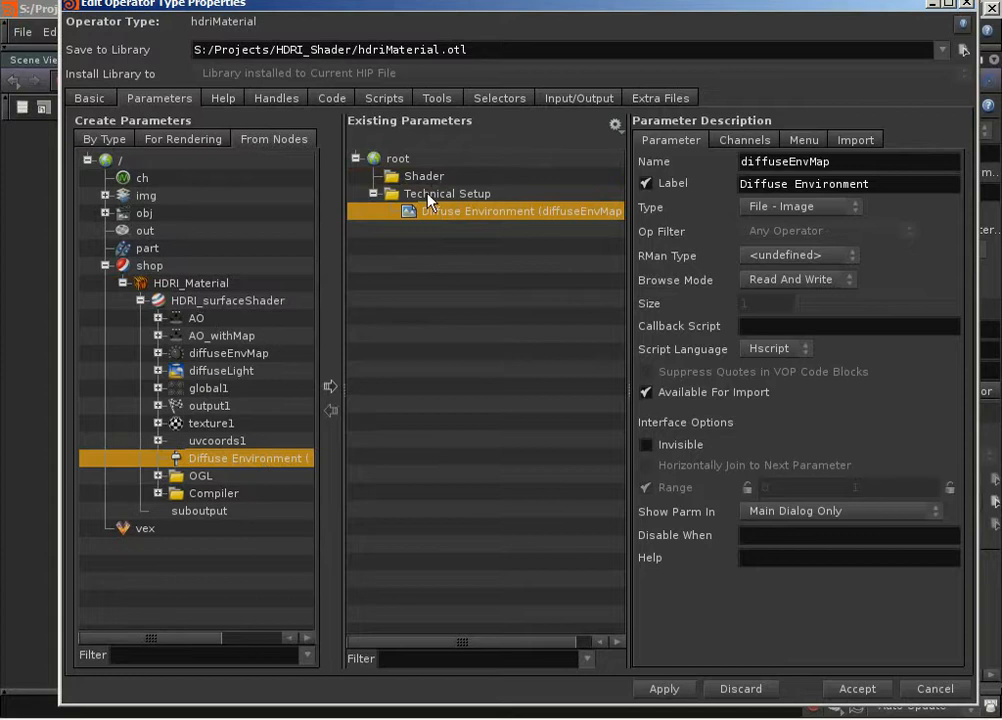
{"action": "left_click", "coordinate": [664, 689]}
- Examine the Diffuse Environment path in the Technical Setup folder of HDRI_Material's parameters, and return to the surface shader network
{"action": "left_click_drag", "start_coordinate": [847, 5], "coordinate": [547, 307]}
{"action": "right_click", "coordinate": [170, 86]}
{"action": "left_click", "coordinate": [190, 149]}
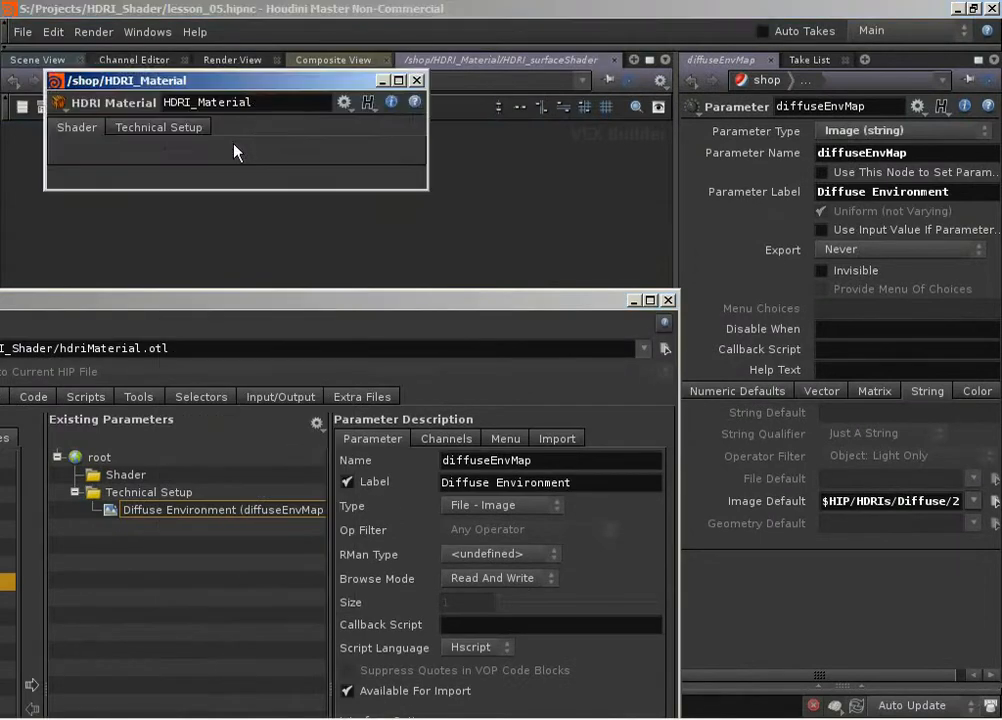
{"action": "left_click_drag", "start_coordinate": [255, 80], "coordinate": [501, 84]}
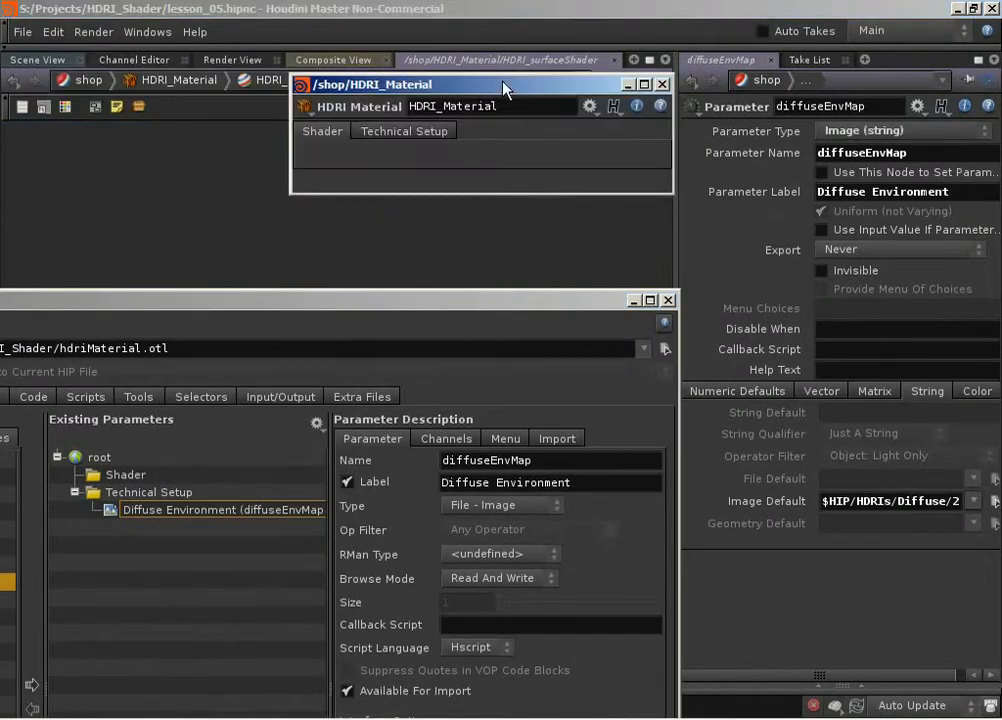
{"action": "left_click", "coordinate": [380, 134]}
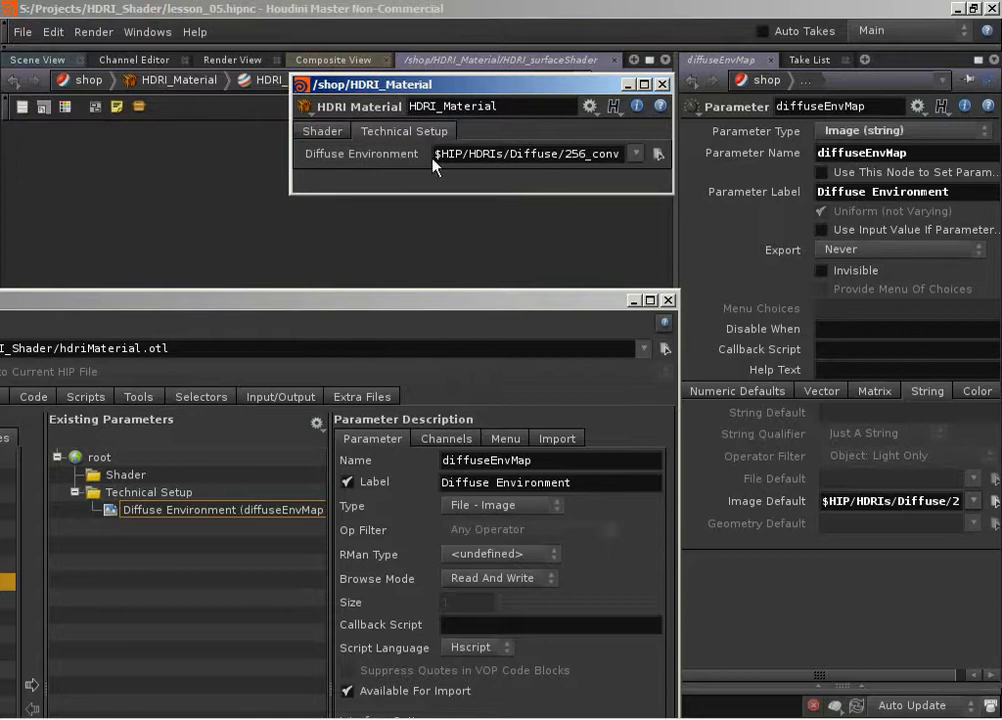
{"action": "left_click_drag", "start_coordinate": [553, 156], "coordinate": [697, 158]}
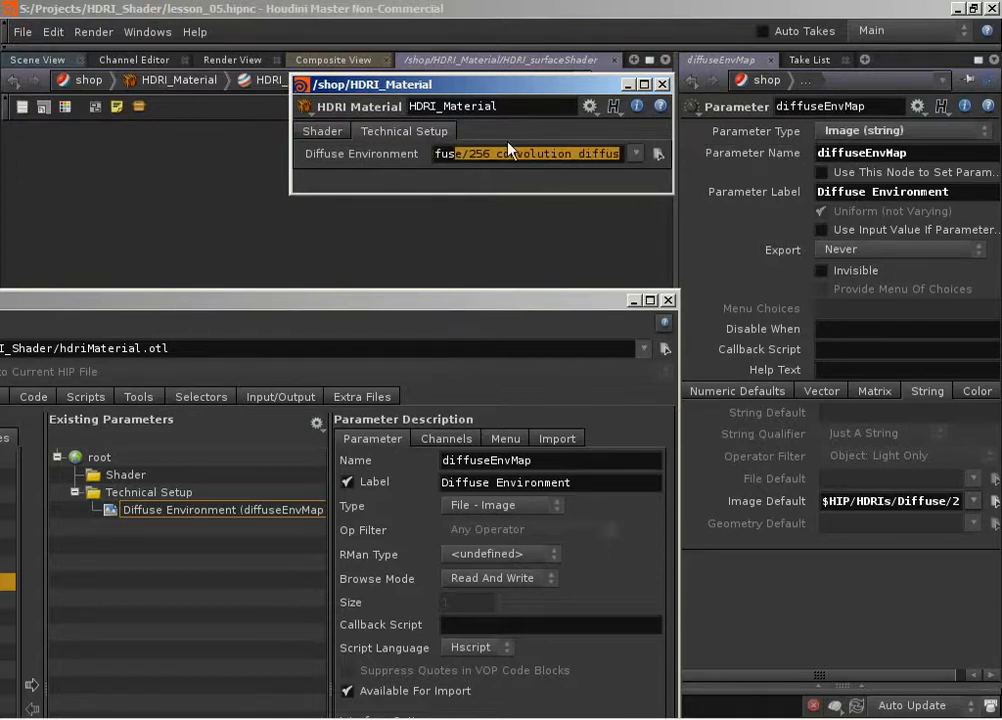
{"action": "left_click", "coordinate": [544, 155]}
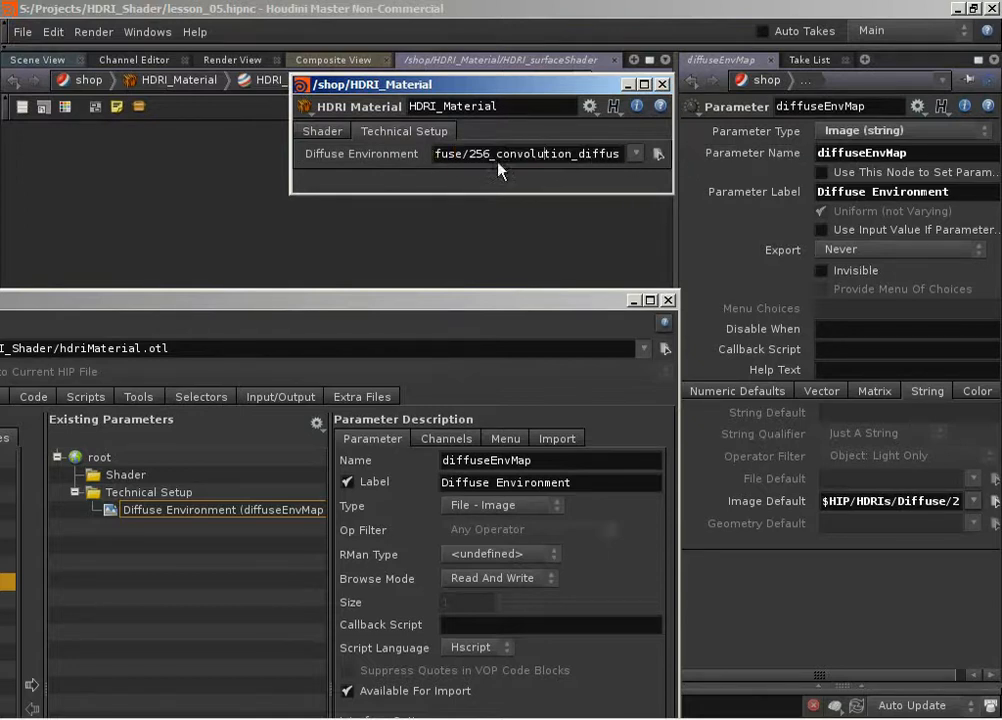
{"action": "left_click", "coordinate": [662, 84]}
{"action": "left_click_drag", "start_coordinate": [510, 305], "coordinate": [718, 10]}
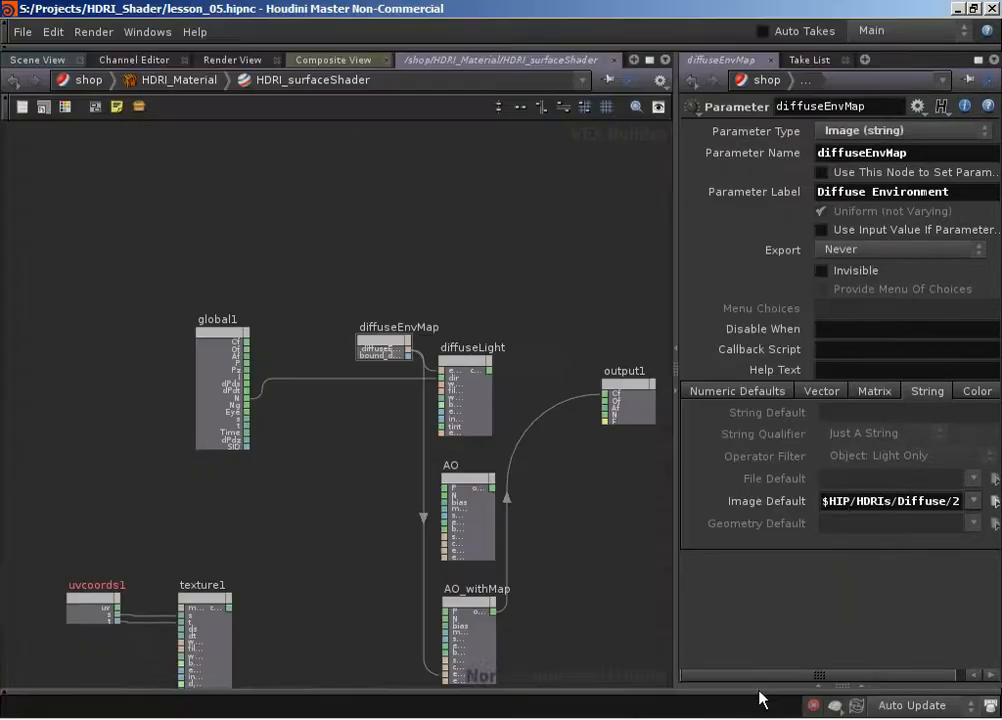
- Compare the Occlusion settings of the AO and AO_withMap nodes in the surface shader network
{"action": "left_click", "coordinate": [764, 690]}
{"action": "key", "text": "h"}
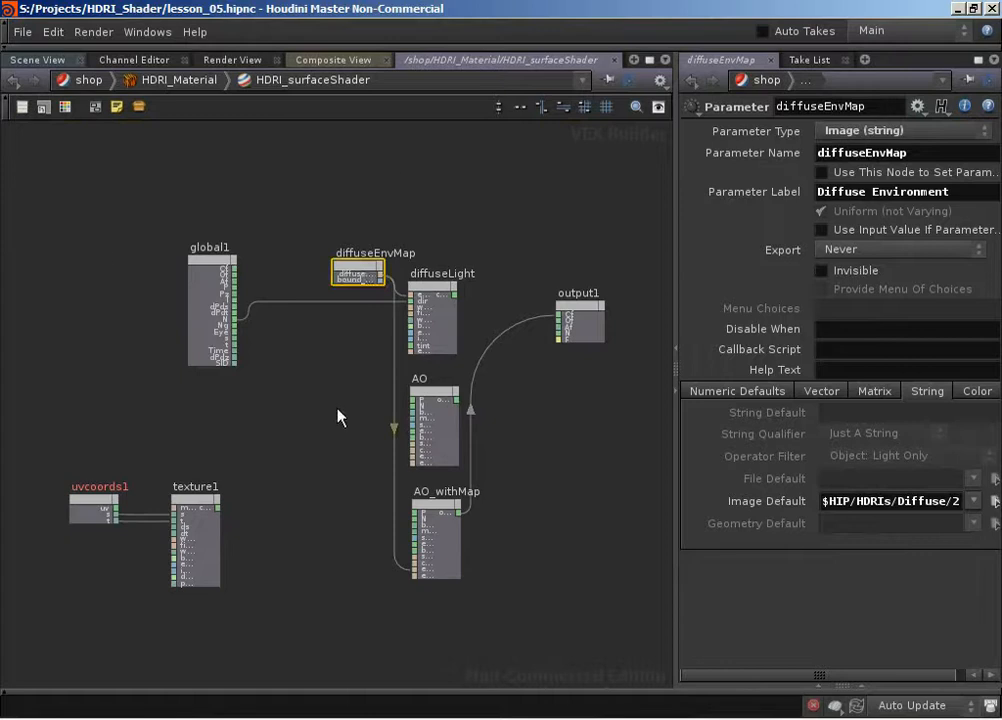
{"action": "left_click", "coordinate": [327, 436]}
{"action": "left_click", "coordinate": [436, 398]}
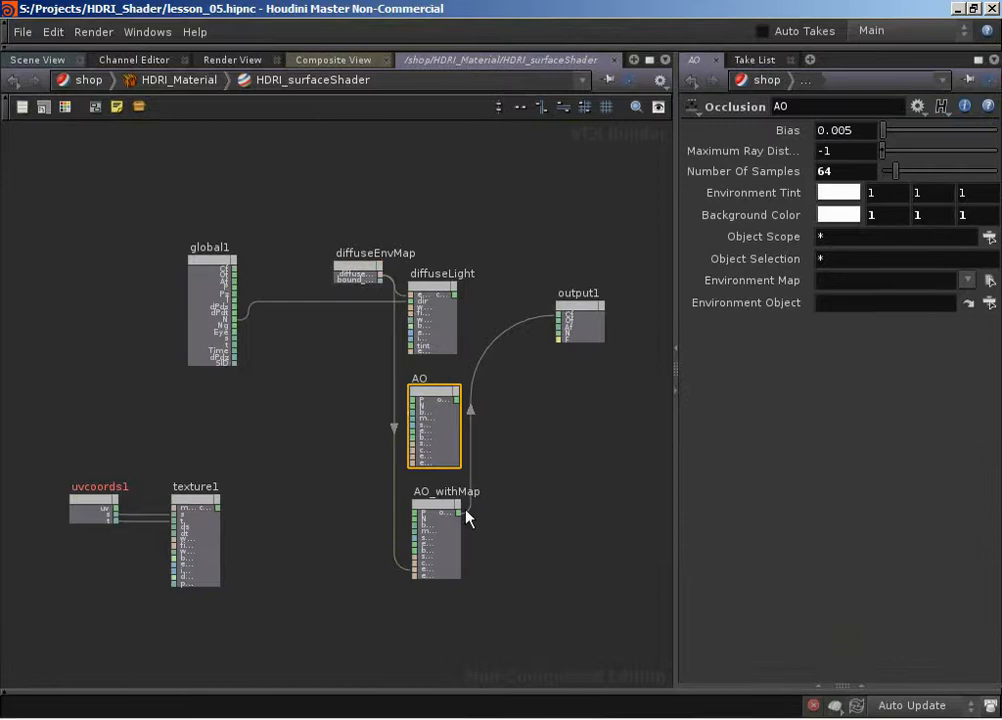
{"action": "left_click", "coordinate": [443, 510]}
{"action": "left_click", "coordinate": [437, 398]}
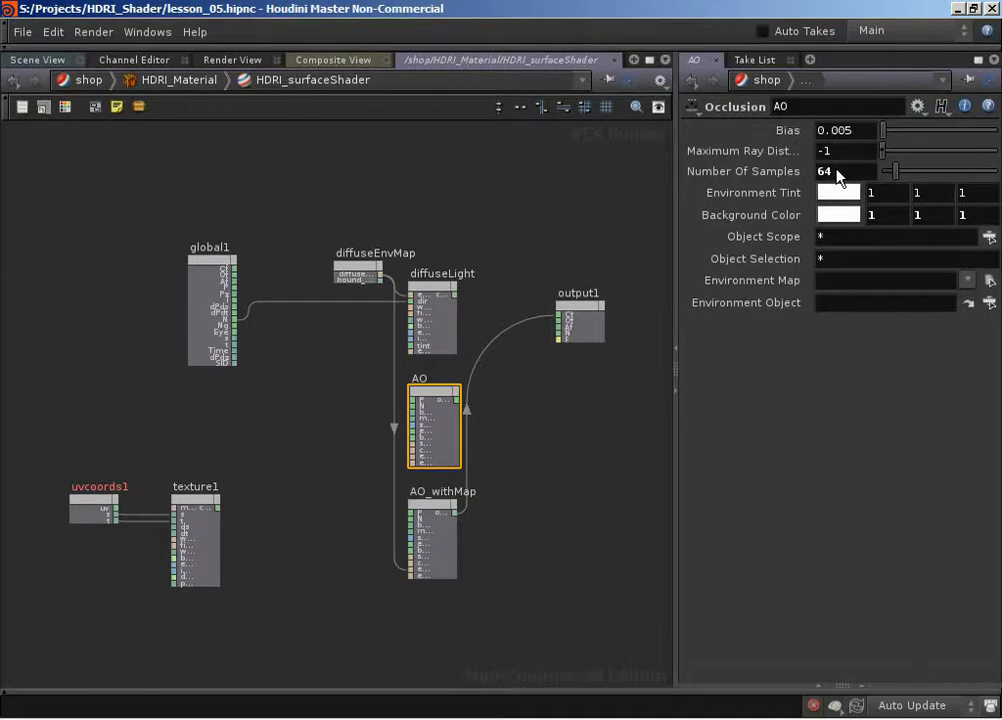
- Trace how the outputs of diffuseLight, AO and AO_withMap could each feed the Cf input of output1
{"action": "middle_click_drag", "start_coordinate": [523, 376], "coordinate": [497, 403]}
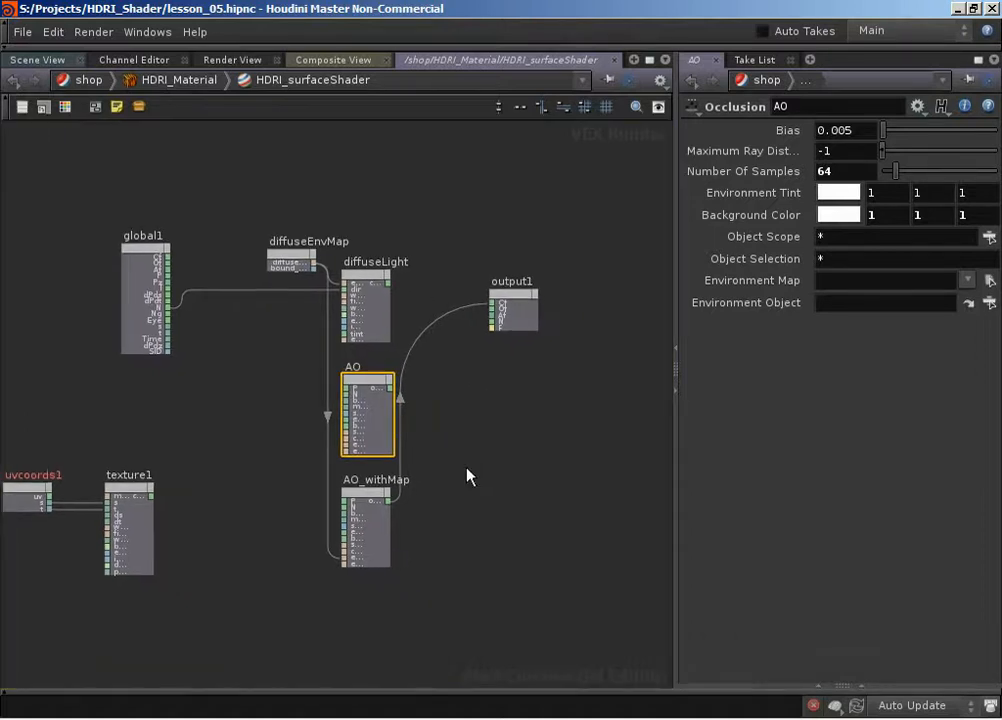
{"action": "scroll", "coordinate": [488, 432], "scroll_direction": "up", "scroll_amount": 5}
{"action": "scroll", "coordinate": [497, 445], "scroll_direction": "down", "scroll_amount": 1}
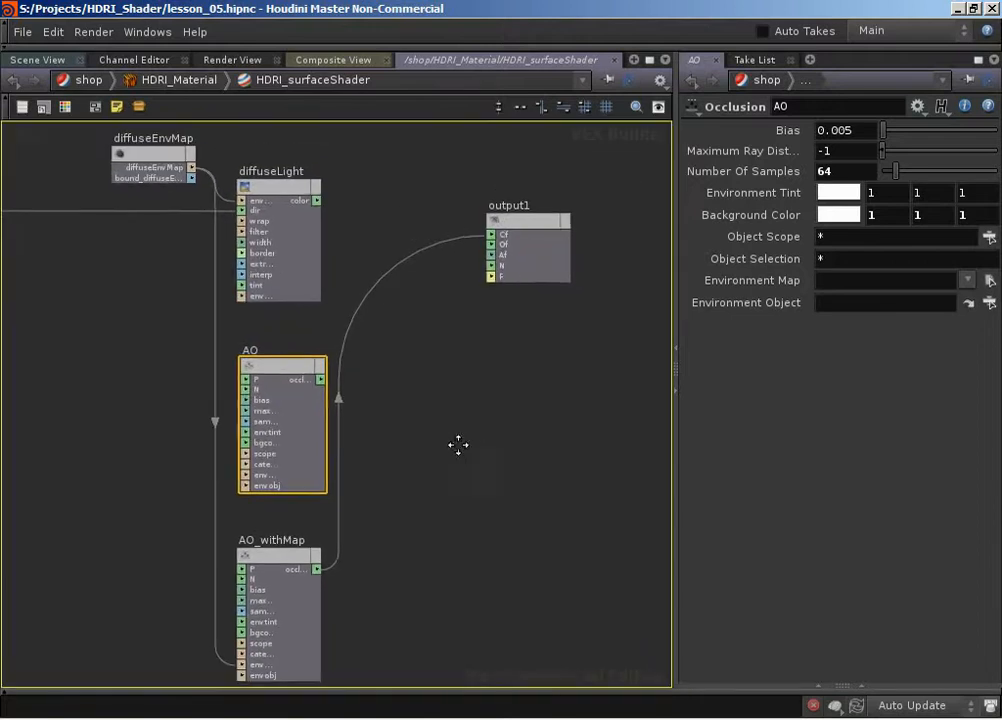
{"action": "left_click_drag", "start_coordinate": [298, 203], "coordinate": [470, 231]}
{"action": "left_click_drag", "start_coordinate": [300, 377], "coordinate": [470, 232]}
{"action": "left_click_drag", "start_coordinate": [297, 567], "coordinate": [470, 232]}
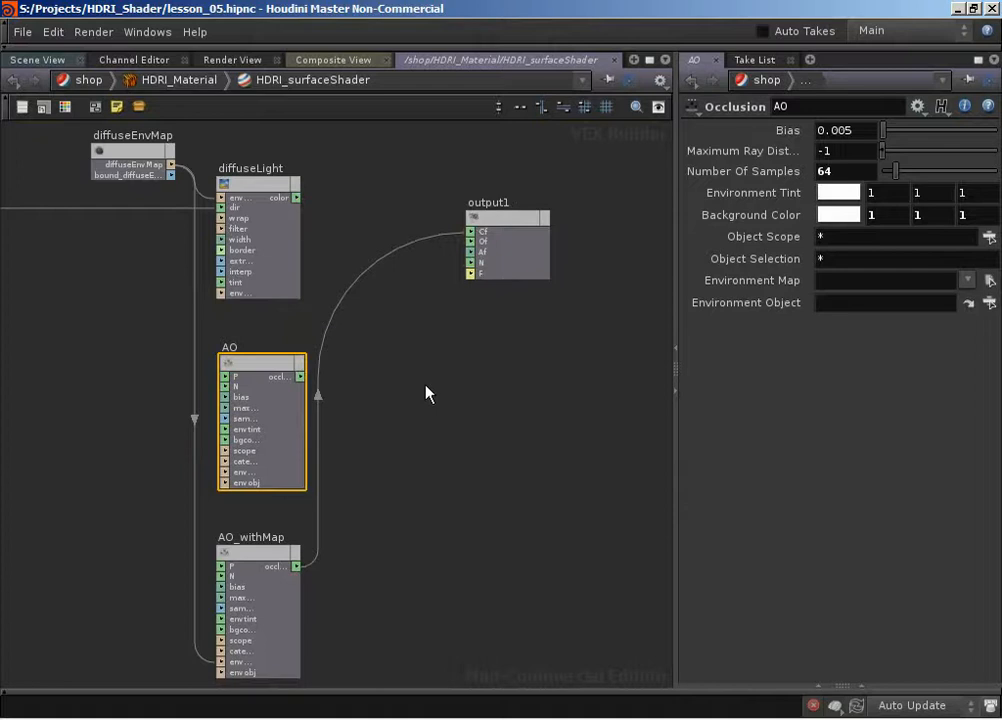
{"action": "scroll", "coordinate": [436, 394], "scroll_direction": "down", "scroll_amount": 3}
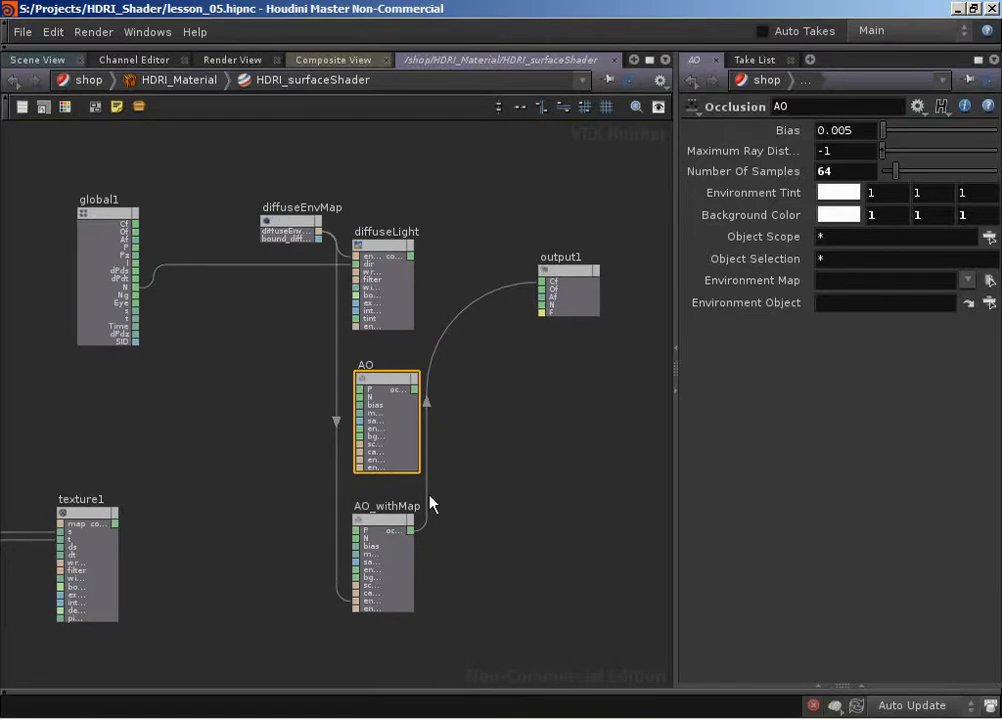
{"action": "middle_click_drag", "start_coordinate": [472, 474], "coordinate": [416, 474]}
{"action": "scroll", "coordinate": [420, 468], "scroll_direction": "up", "scroll_amount": 1}
{"action": "middle_click_drag", "start_coordinate": [347, 489], "coordinate": [283, 502]}
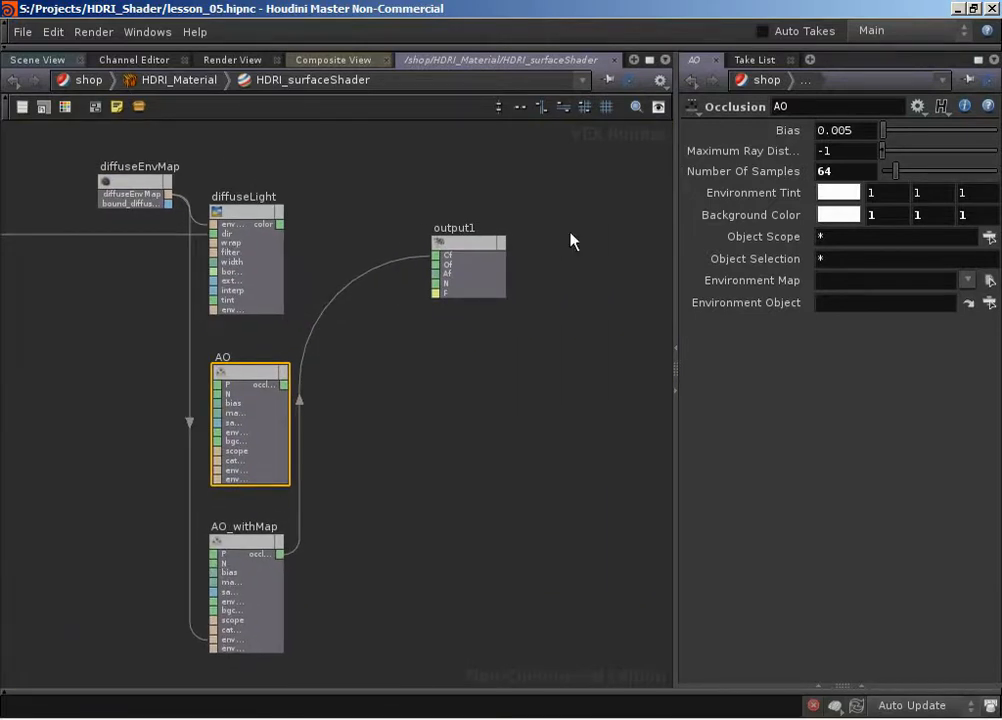
- Move output1 further away from the shading nodes and connect diffuseLight's color output to its Cf input
{"action": "left_click_drag", "start_coordinate": [496, 243], "coordinate": [580, 246]}
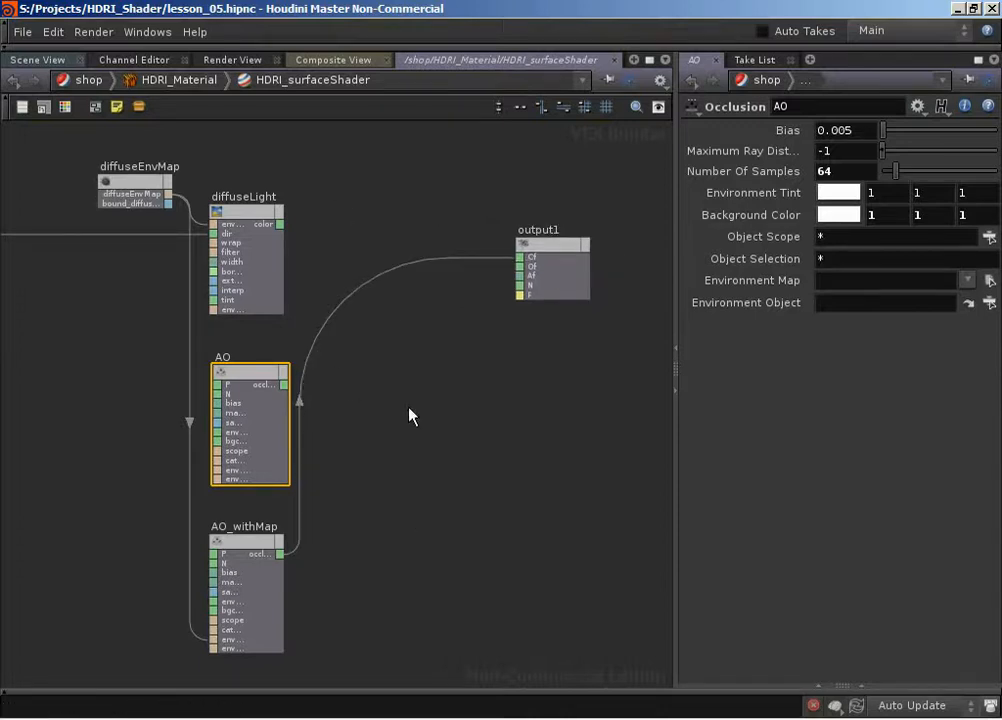
{"action": "left_click", "coordinate": [262, 222]}
{"action": "left_click", "coordinate": [240, 395]}
{"action": "left_click", "coordinate": [253, 548]}
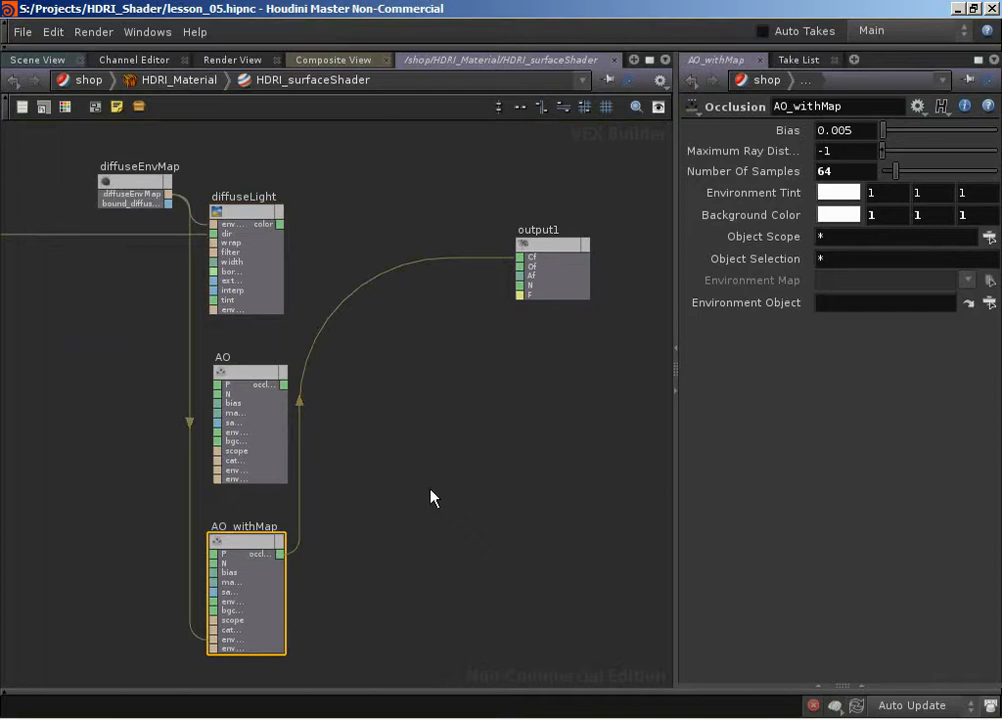
{"action": "middle_click_drag", "start_coordinate": [425, 407], "coordinate": [360, 382]}
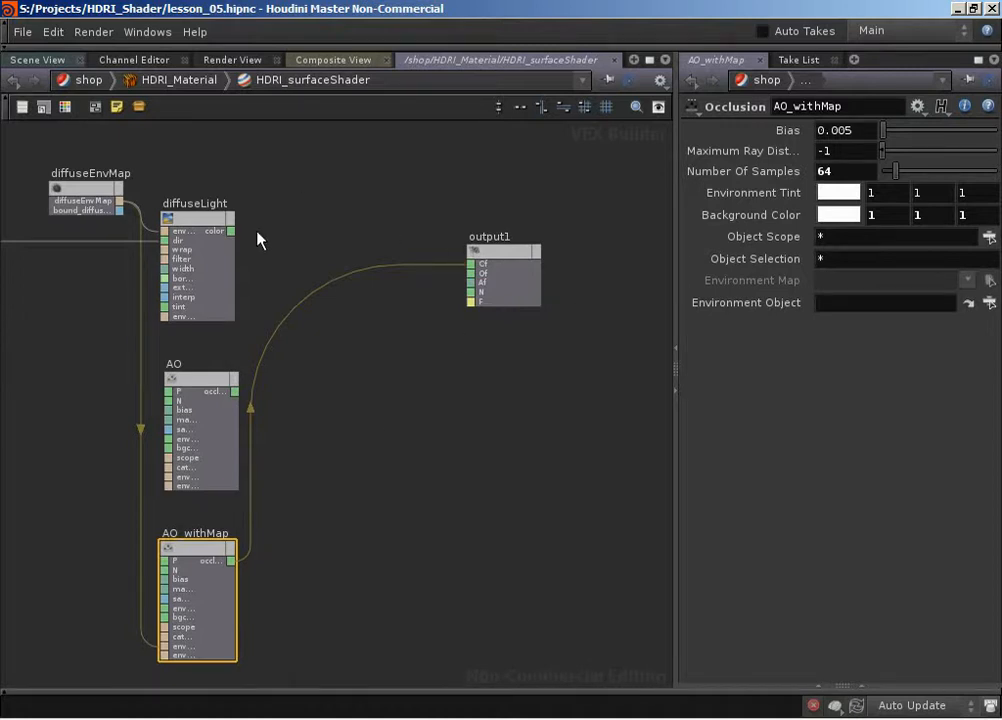
{"action": "left_click_drag", "start_coordinate": [236, 230], "coordinate": [471, 264]}
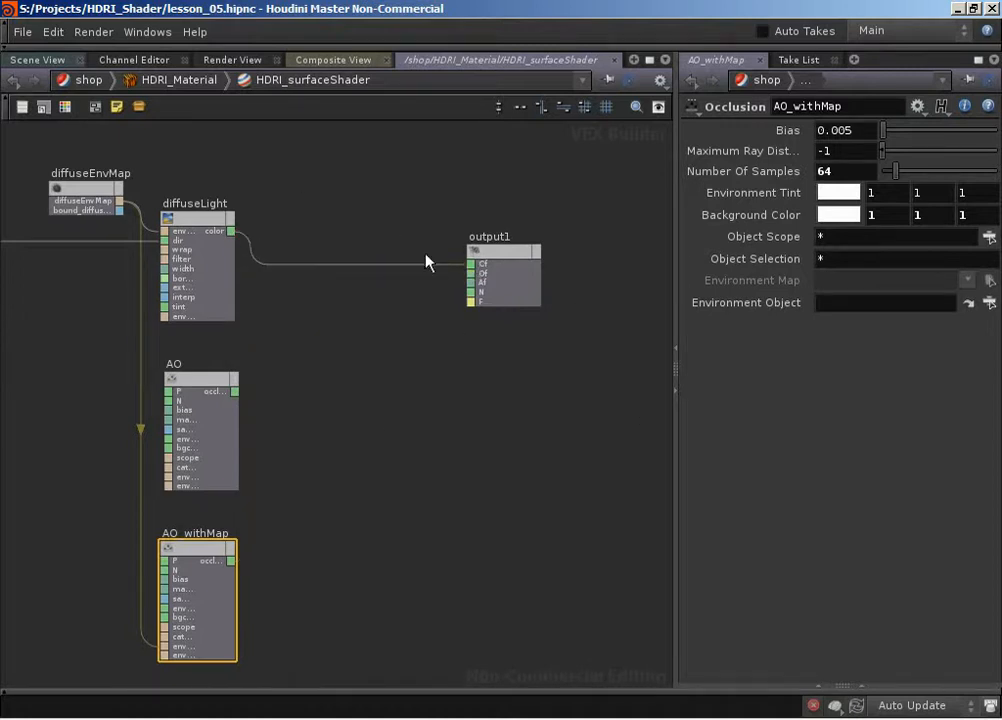
{"action": "middle_click_drag", "start_coordinate": [441, 418], "coordinate": [442, 434]}
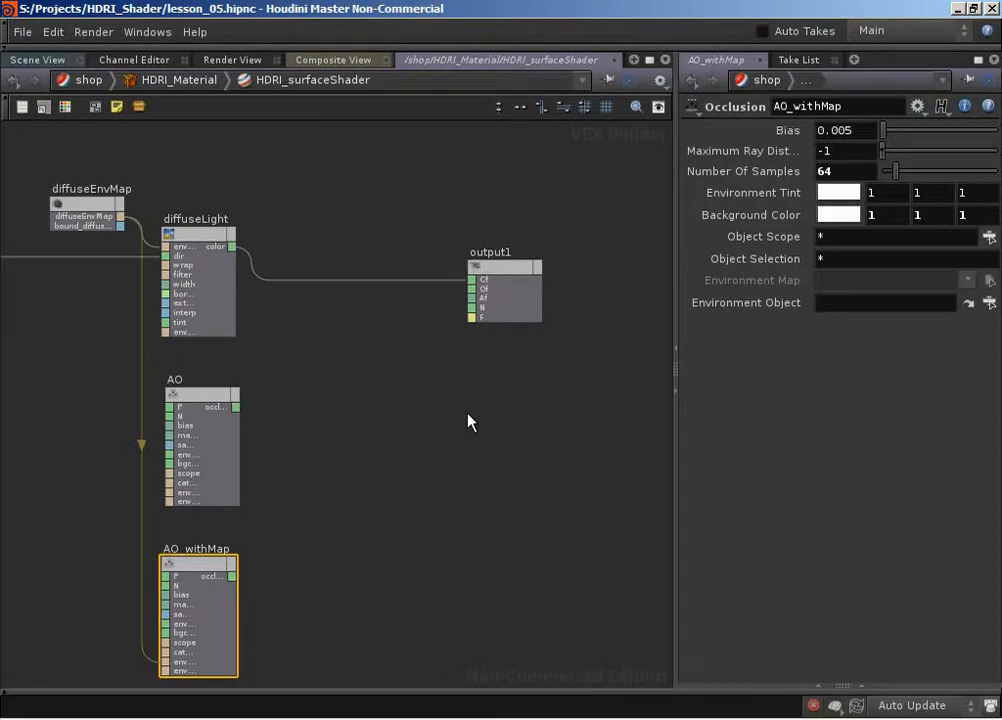
- Add a Switch node in the empty area below output1 and rename it switchRenderPass
{"action": "left_click", "coordinate": [418, 427]}
{"action": "key", "text": "Tab"}
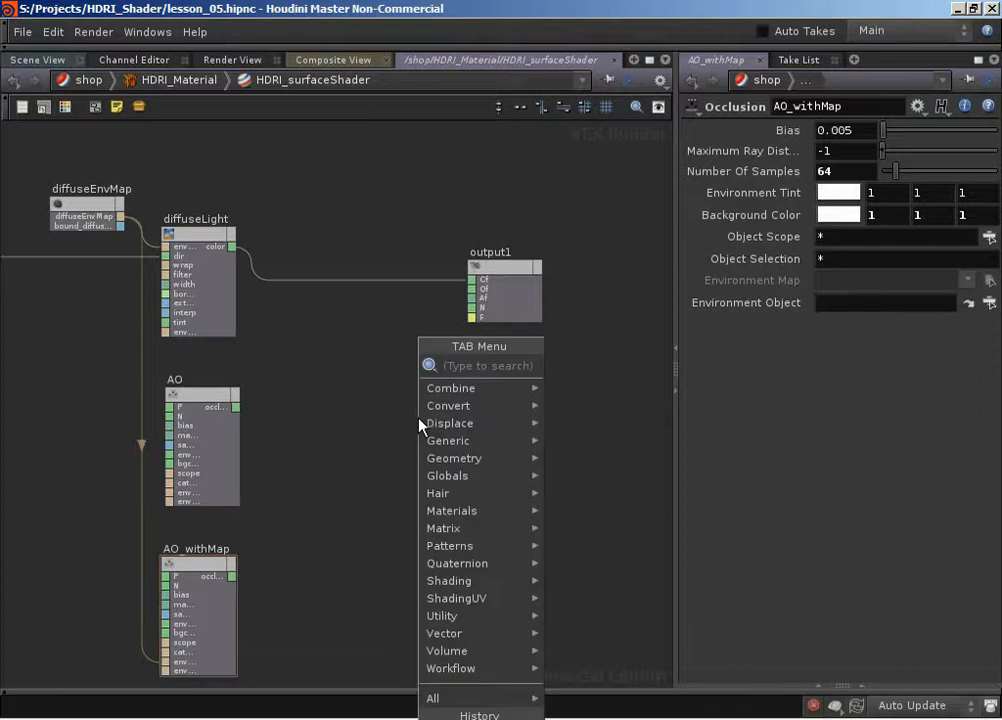
{"action": "type", "text": "switch"}
{"action": "key", "text": "Return"}
{"action": "left_click", "coordinate": [418, 427]}
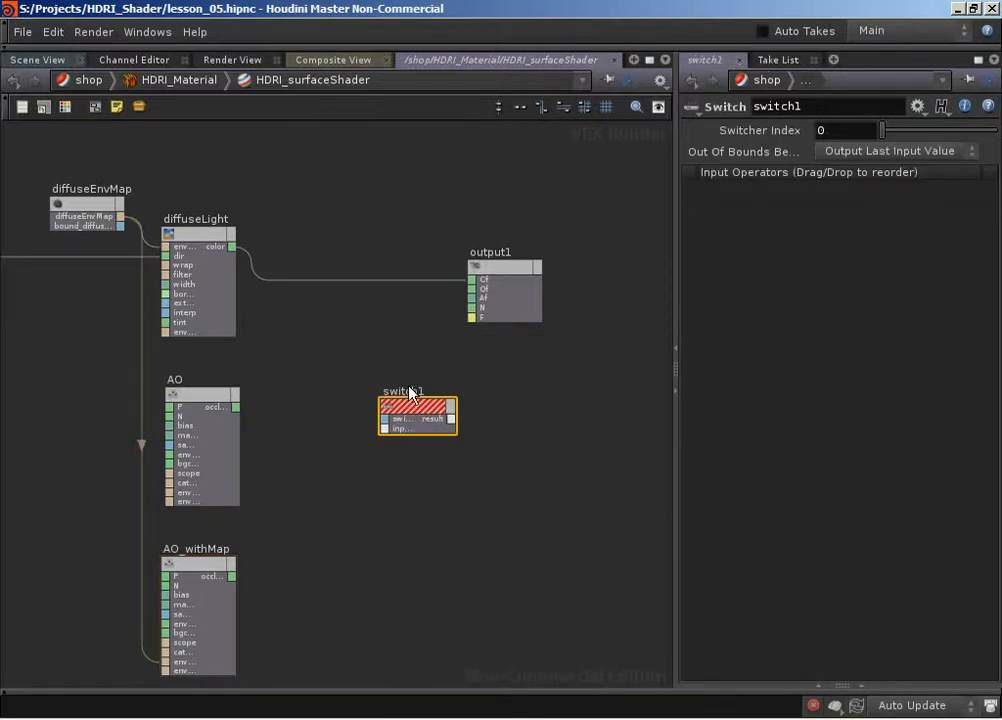
{"action": "double_click", "coordinate": [410, 392]}
{"action": "type", "text": "switchRenderPass"}
{"action": "key", "text": "Return"}
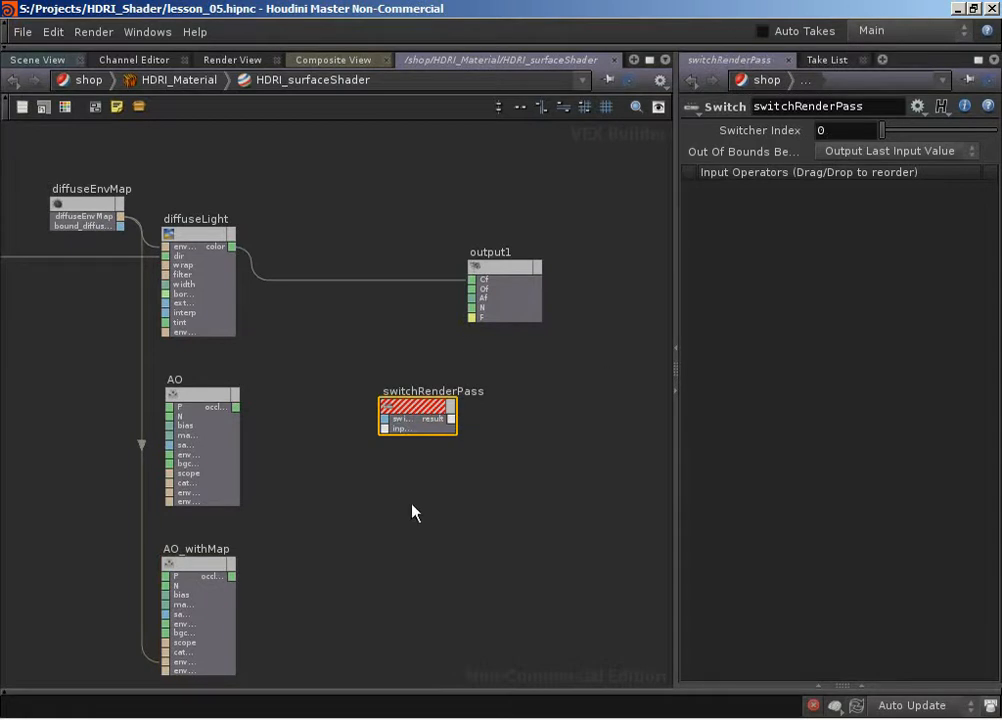
- Connect the occlusion outputs of AO_withMap and AO to switchRenderPass's first and second inputs, moving AO_withMap above the other nodes
{"action": "middle_click_drag", "start_coordinate": [414, 512], "coordinate": [409, 497]}
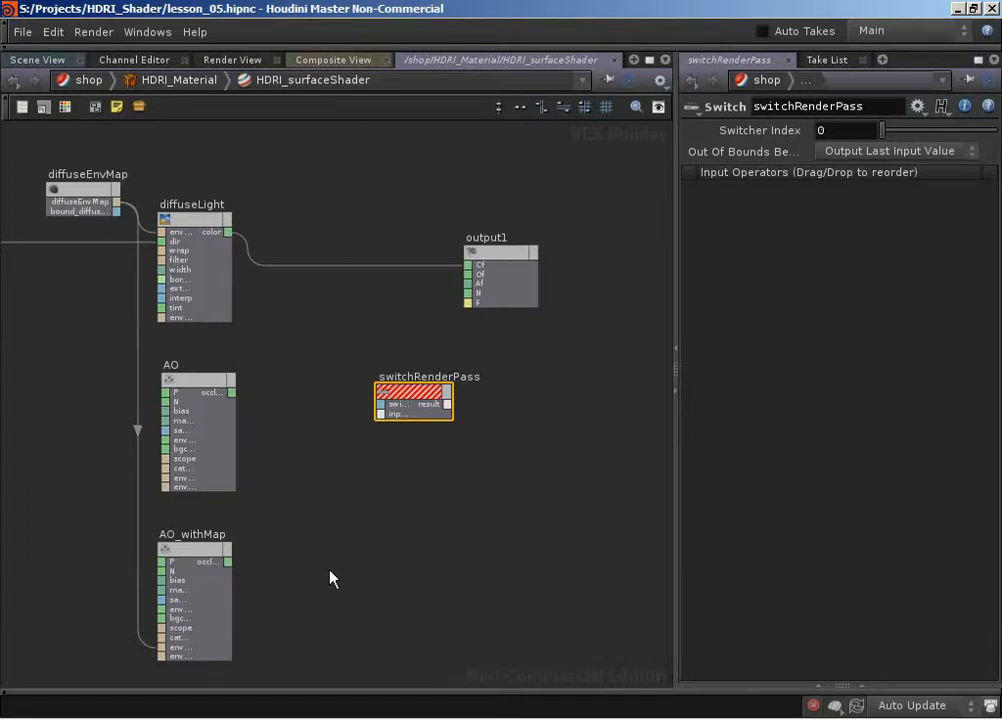
{"action": "left_click", "coordinate": [228, 562]}
{"action": "left_click", "coordinate": [381, 413]}
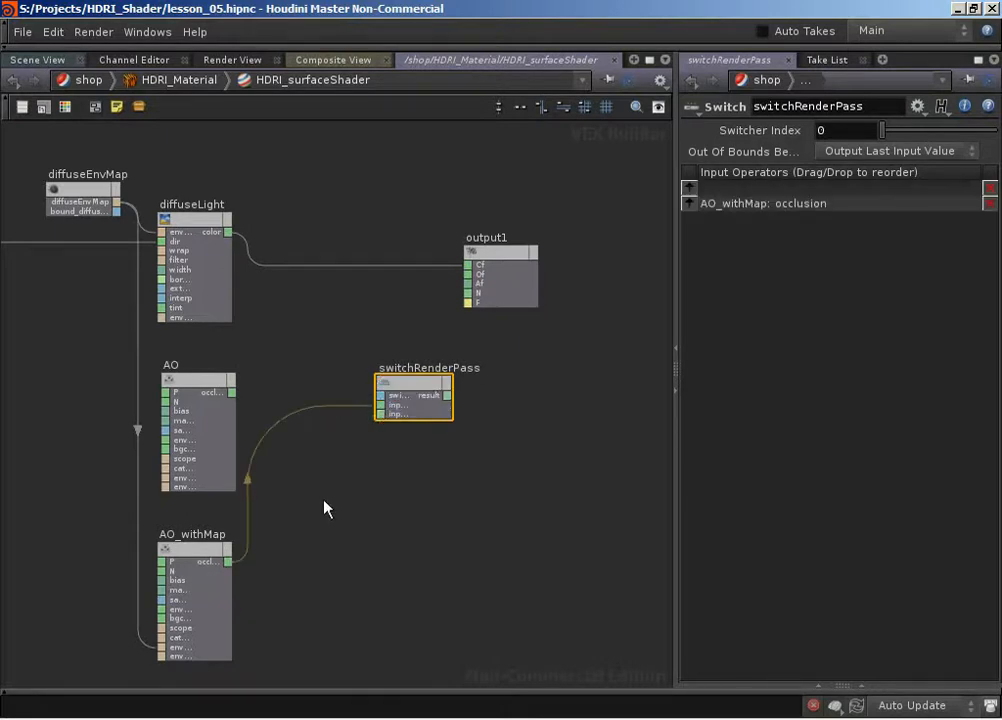
{"action": "scroll", "coordinate": [290, 532], "scroll_direction": "down", "scroll_amount": 3}
{"action": "scroll", "coordinate": [290, 532], "scroll_direction": "down", "scroll_amount": 2}
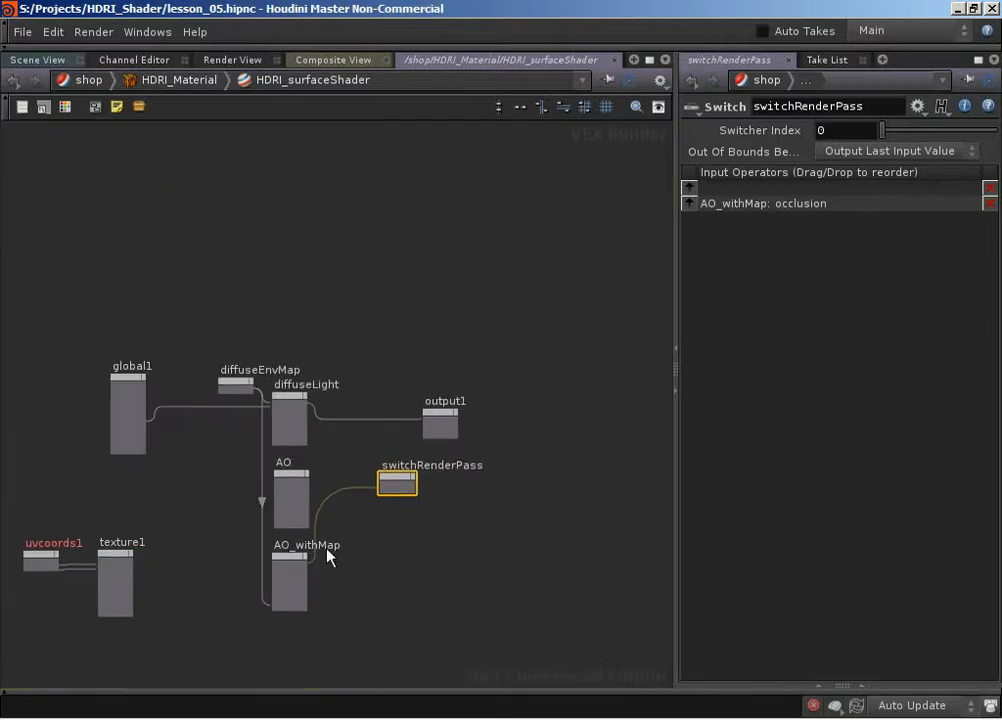
{"action": "left_click_drag", "start_coordinate": [285, 563], "coordinate": [288, 293]}
{"action": "scroll", "coordinate": [352, 625], "scroll_direction": "up", "scroll_amount": 3}
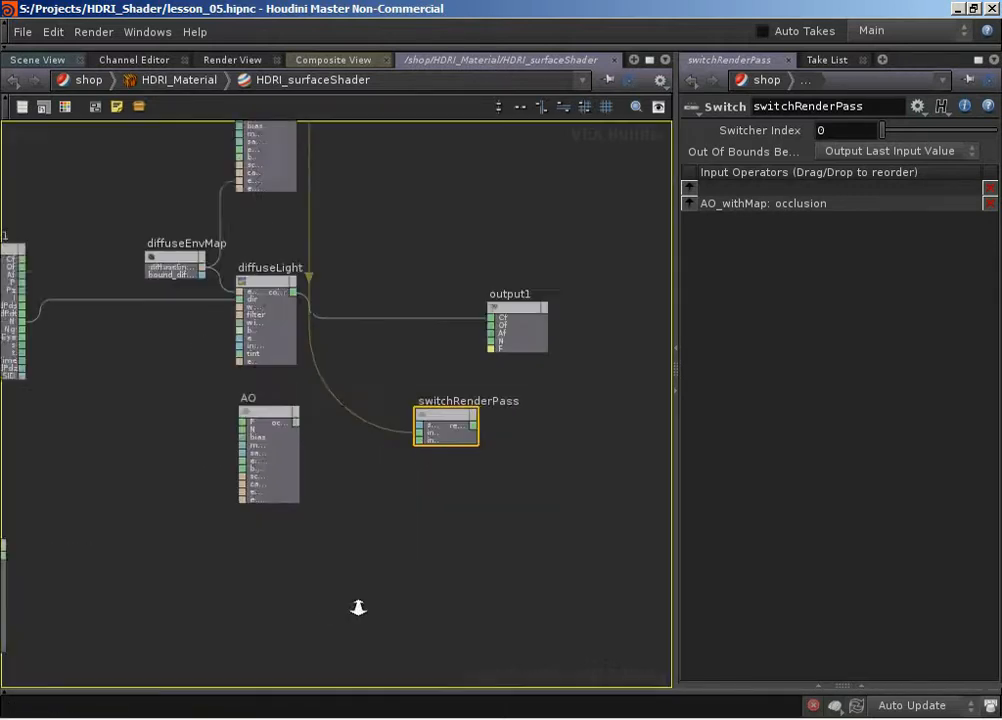
{"action": "left_click", "coordinate": [270, 406]}
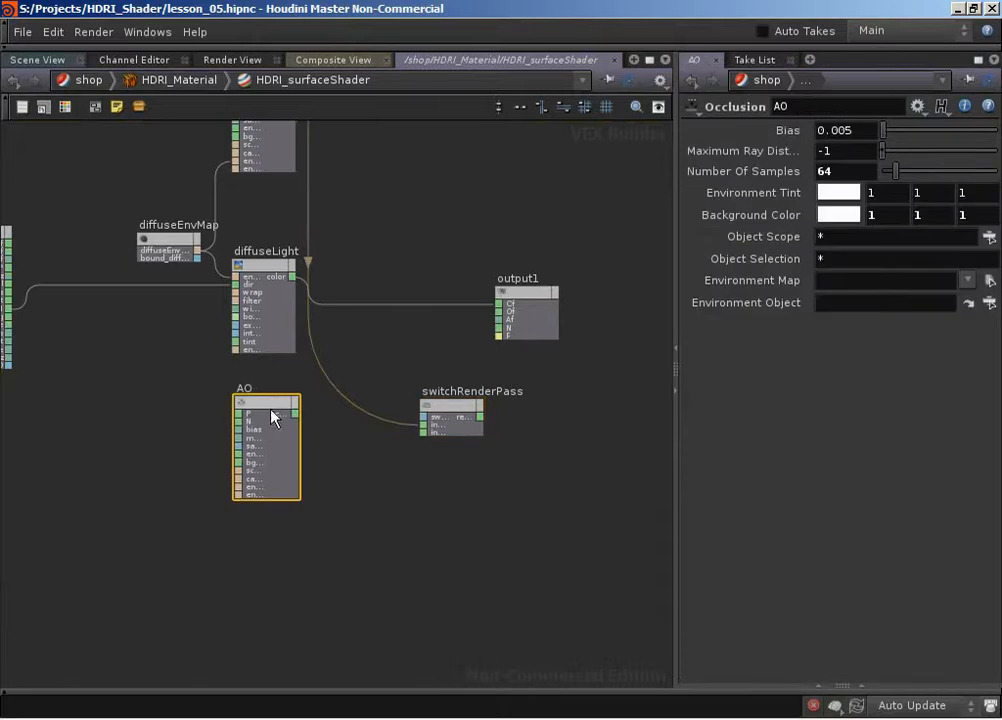
{"action": "left_click_drag", "start_coordinate": [300, 418], "coordinate": [423, 425]}
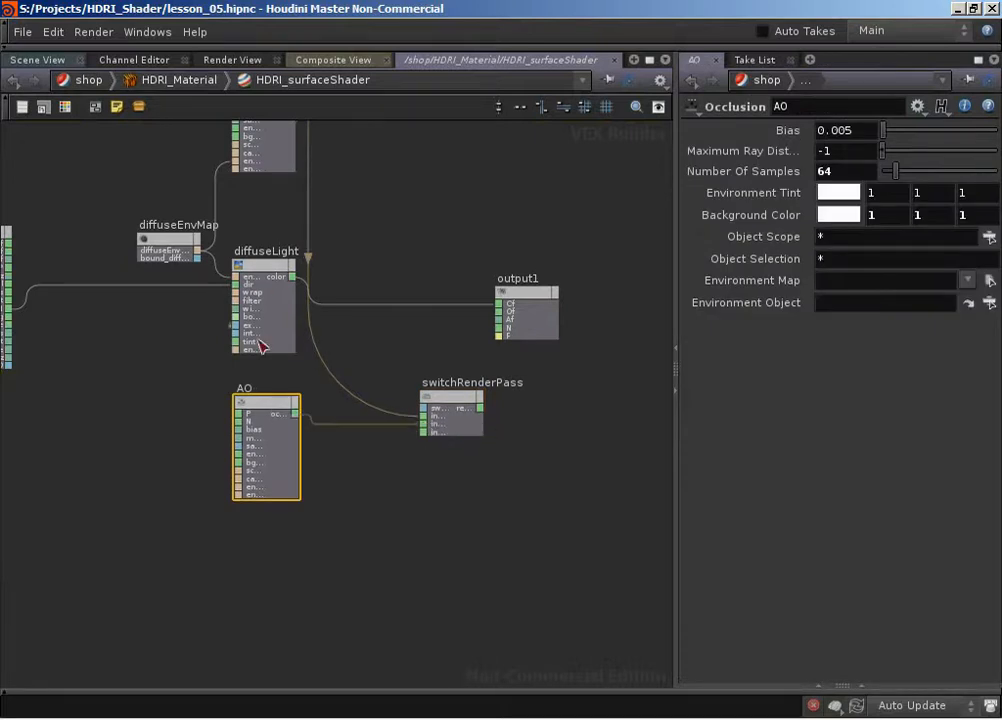
- Rearrange the shading nodes into a column with AO below AO_withMap and diffuseLight directly below AO
{"action": "left_click_drag", "start_coordinate": [268, 268], "coordinate": [258, 548]}
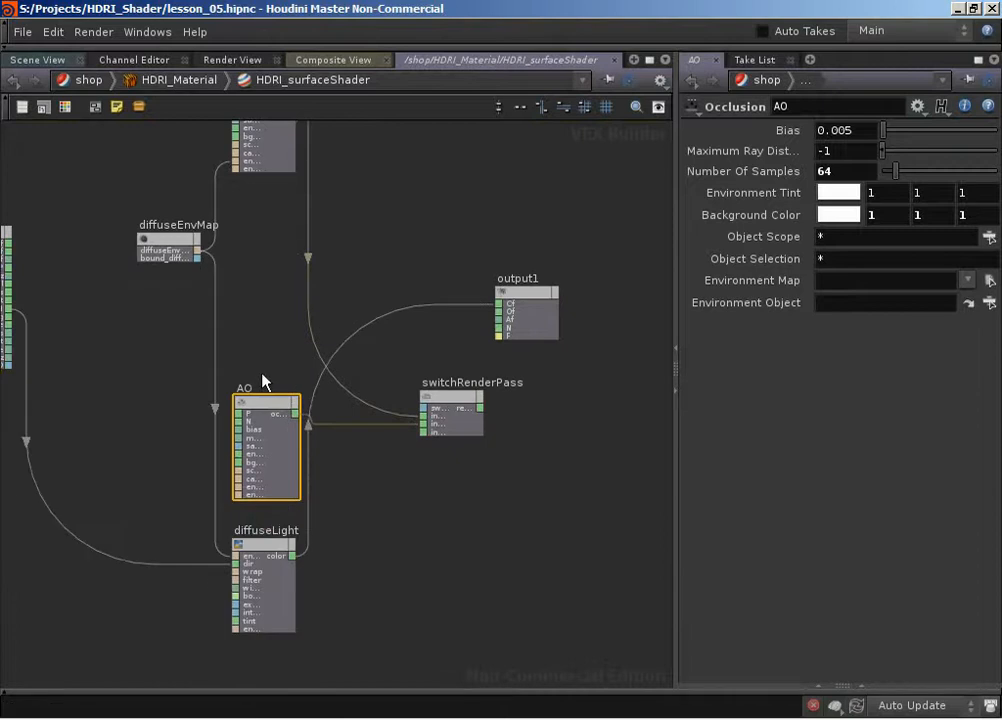
{"action": "left_click_drag", "start_coordinate": [267, 407], "coordinate": [258, 240]}
{"action": "middle_click_drag", "start_coordinate": [411, 181], "coordinate": [398, 293]}
{"action": "left_click_drag", "start_coordinate": [256, 347], "coordinate": [264, 347]}
{"action": "middle_click_drag", "start_coordinate": [398, 335], "coordinate": [393, 301]}
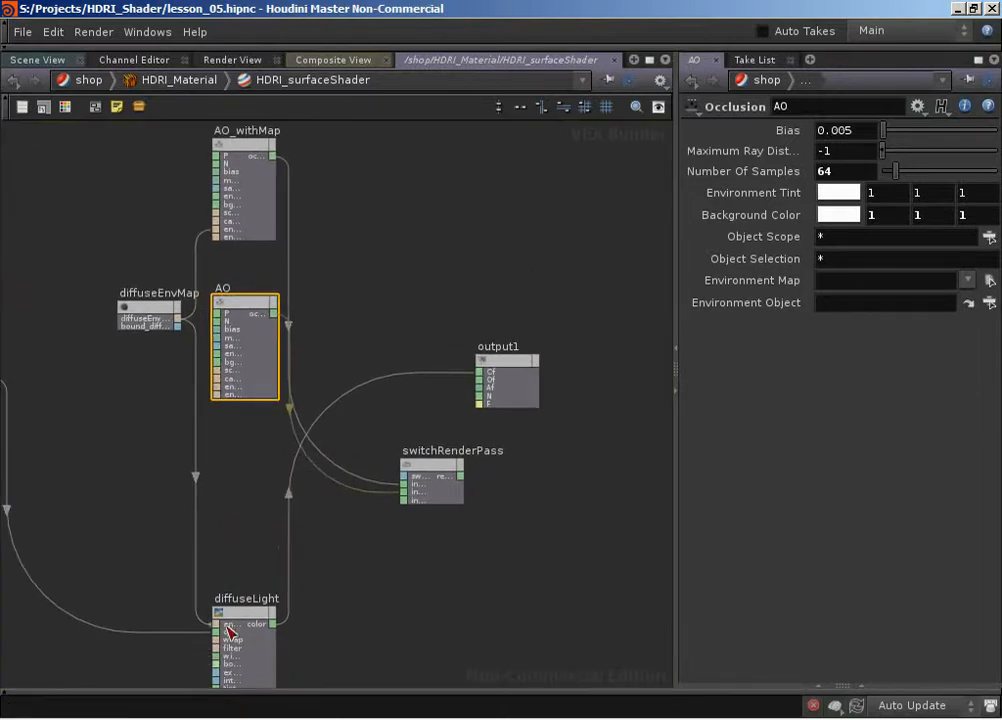
{"action": "left_click_drag", "start_coordinate": [224, 628], "coordinate": [244, 462]}
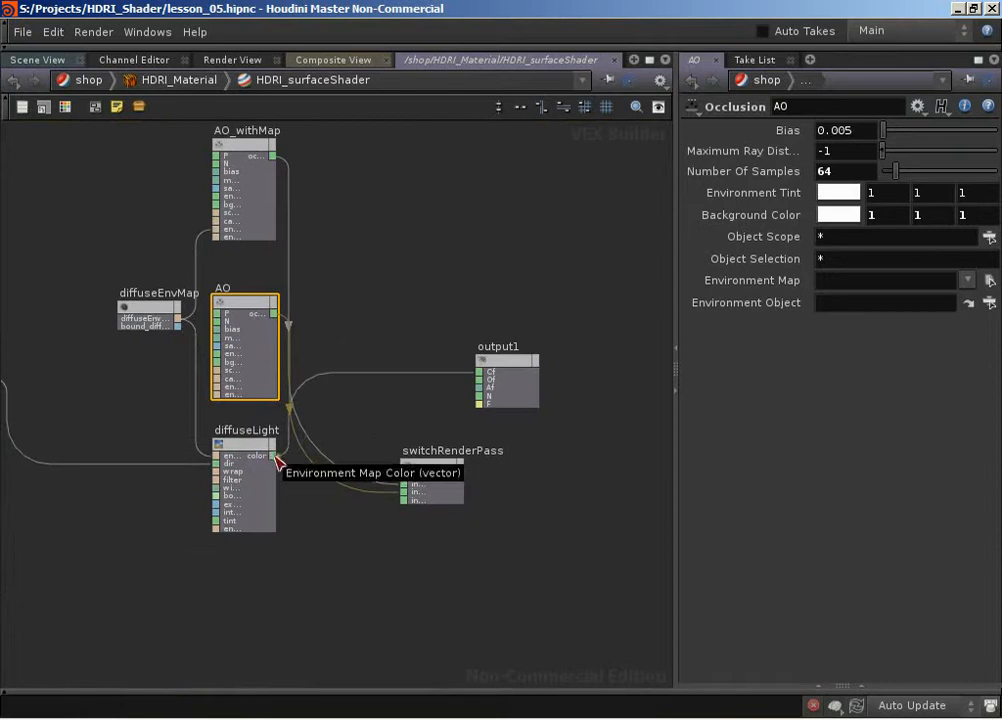
- Connect diffuseLight's color output to switchRenderPass's third input, and nudge AO slightly down in the column
{"action": "left_click_drag", "start_coordinate": [277, 459], "coordinate": [405, 500]}
{"action": "middle_click_drag", "start_coordinate": [430, 557], "coordinate": [406, 557]}
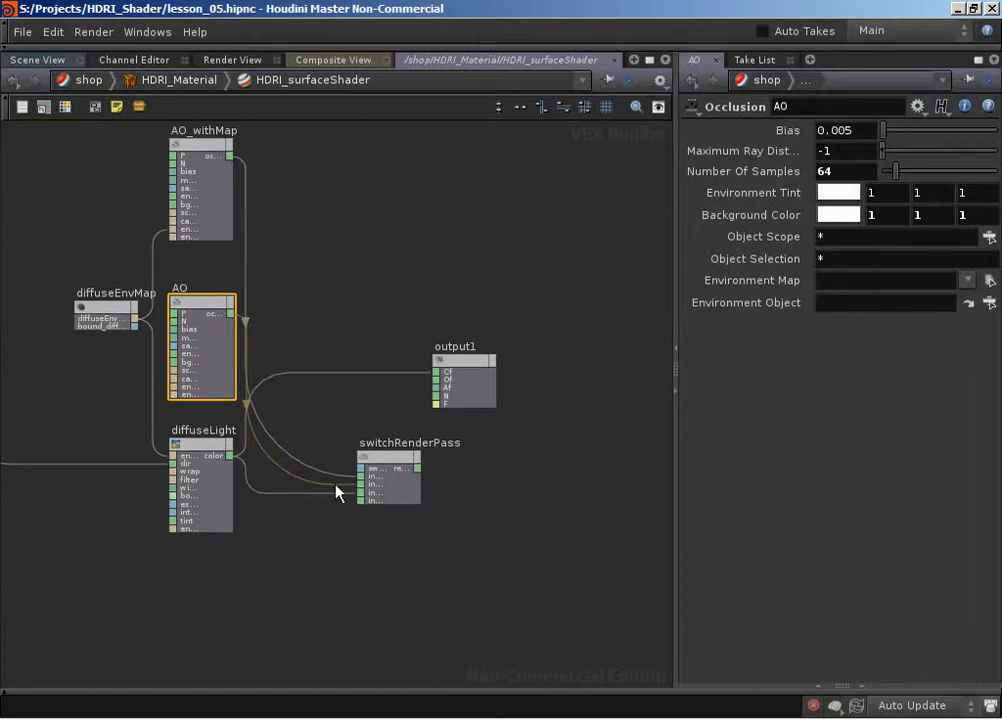
{"action": "left_click_drag", "start_coordinate": [196, 311], "coordinate": [193, 323]}
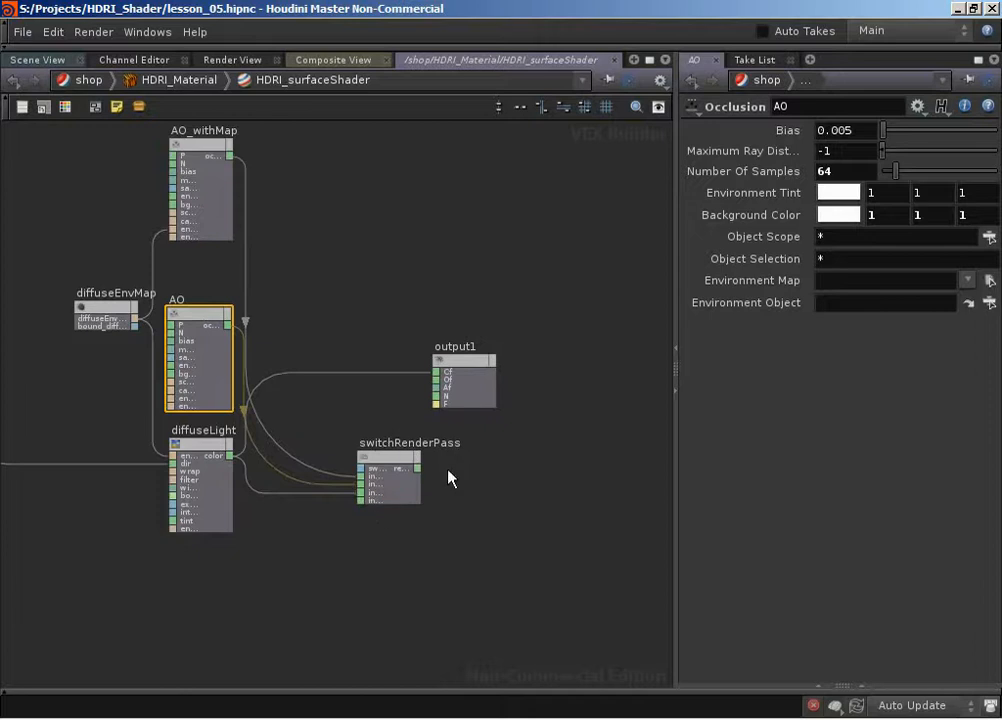
- Place output1 level with switchRenderPass and connect the switch's result to output1's Cf input
{"action": "middle_click_drag", "start_coordinate": [476, 495], "coordinate": [423, 485]}
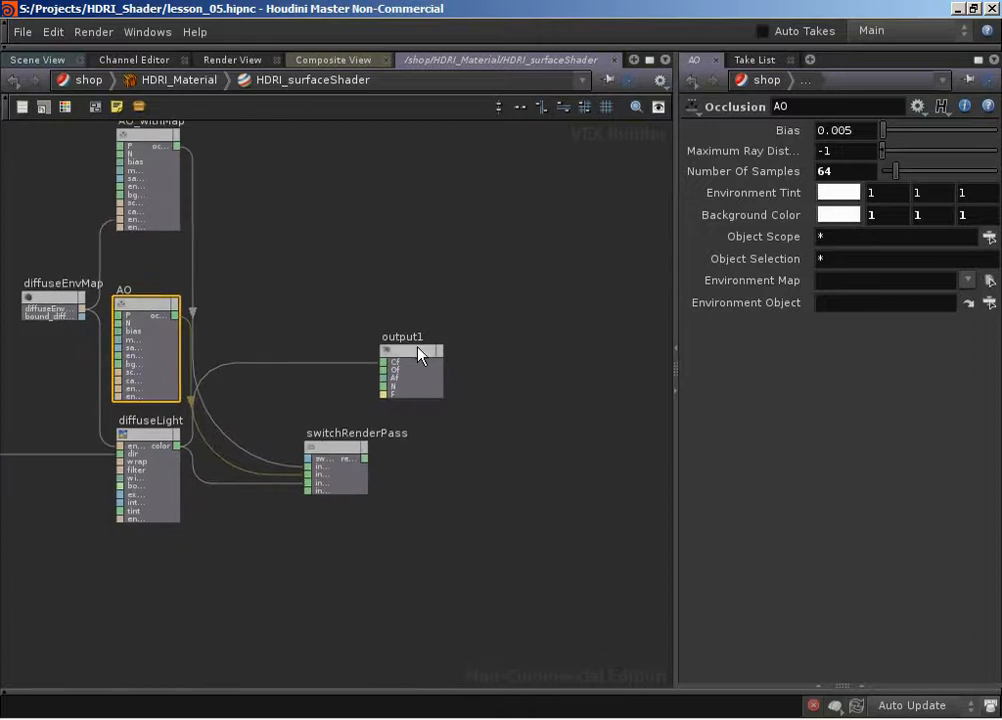
{"action": "left_click_drag", "start_coordinate": [420, 353], "coordinate": [523, 403]}
{"action": "left_click_drag", "start_coordinate": [366, 458], "coordinate": [511, 453]}
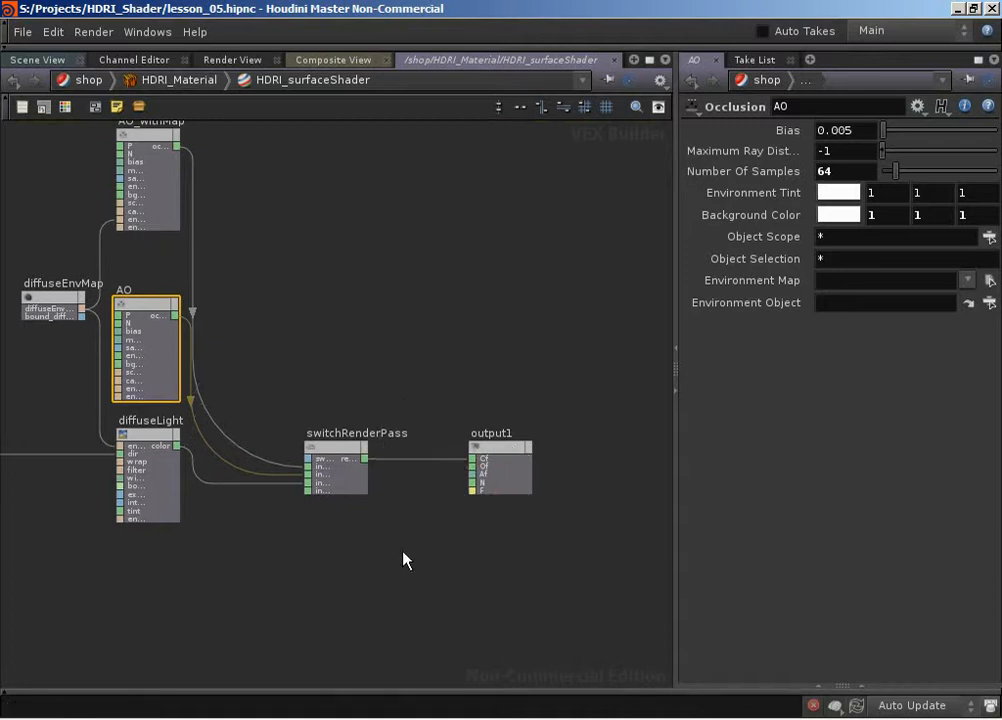
- Promote switchRenderPass's switcher index input to a parameter node and move that node clear of diffuseLight, above the switch
{"action": "middle_click_drag", "start_coordinate": [383, 585], "coordinate": [481, 560]}
{"action": "right_click_drag", "start_coordinate": [430, 490], "coordinate": [430, 456]}
{"action": "middle_click_drag", "start_coordinate": [430, 456], "coordinate": [406, 518]}
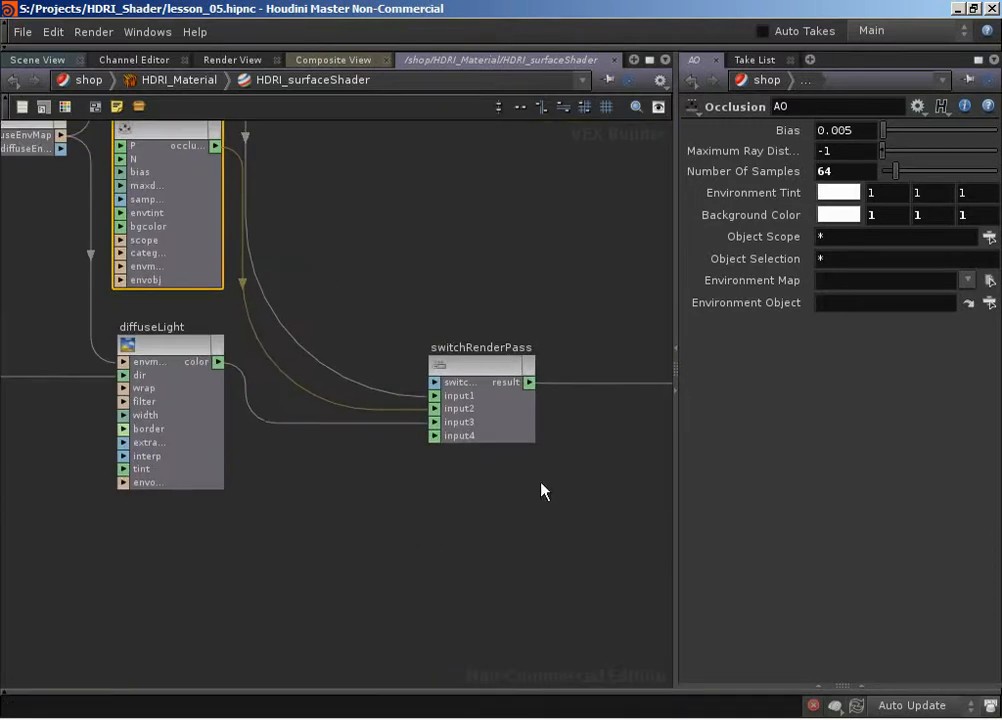
{"action": "right_click", "coordinate": [436, 385]}
{"action": "left_click", "coordinate": [459, 391]}
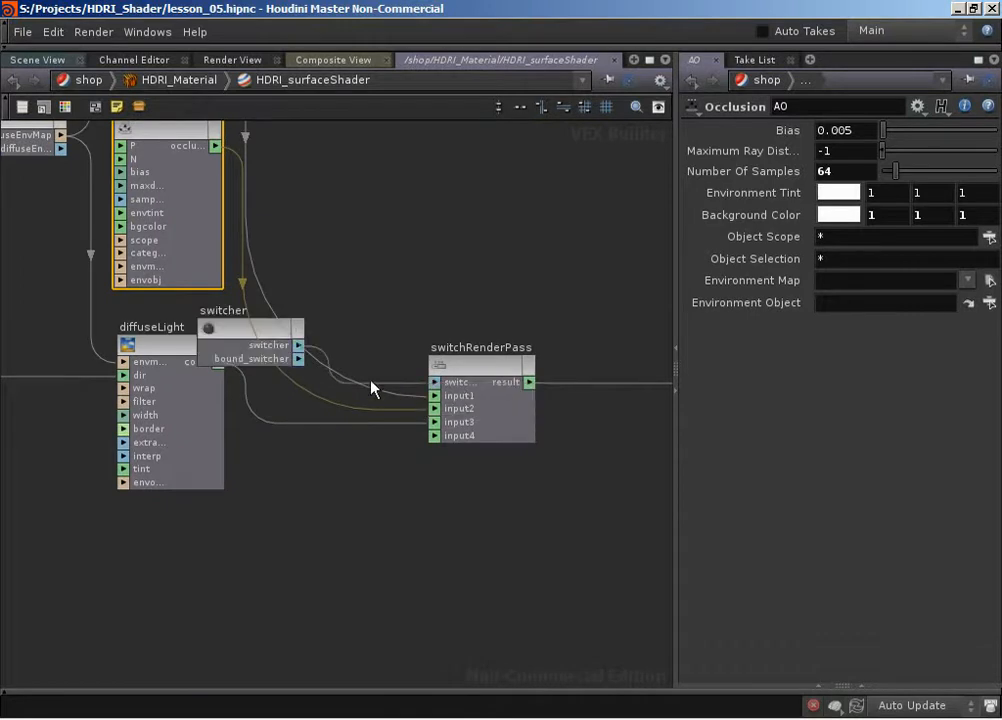
{"action": "left_click_drag", "start_coordinate": [266, 336], "coordinate": [351, 303]}
- Rename the switcher parameter node to renderPass and set its parameter name to renderPass
{"action": "double_click", "coordinate": [326, 279]}
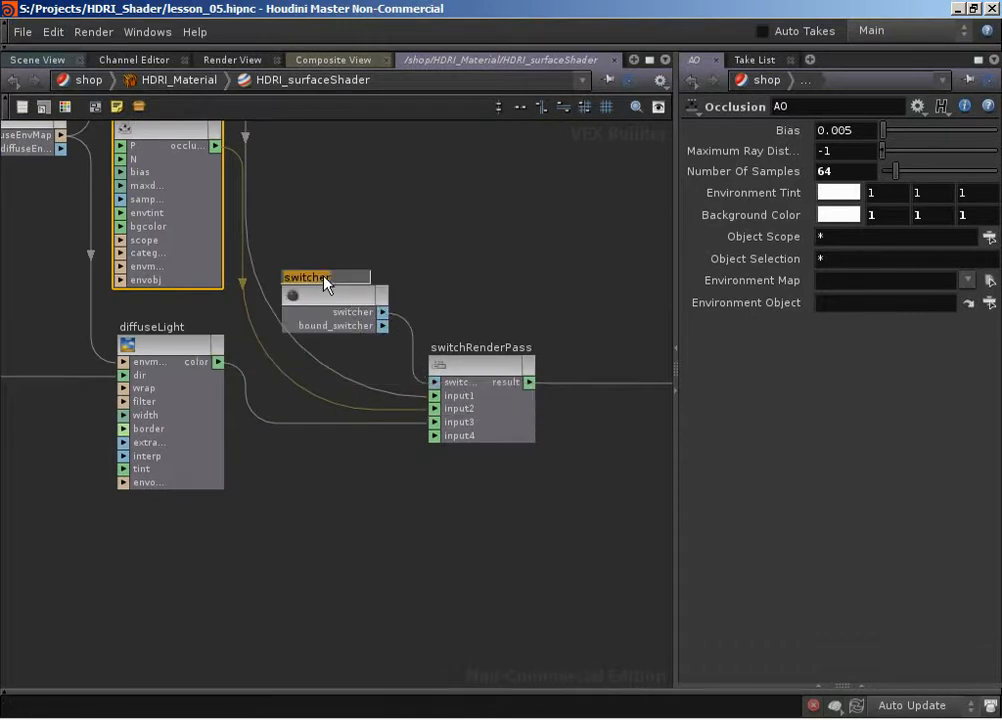
{"action": "type", "text": "renderPass"}
{"action": "left_click", "coordinate": [340, 297]}
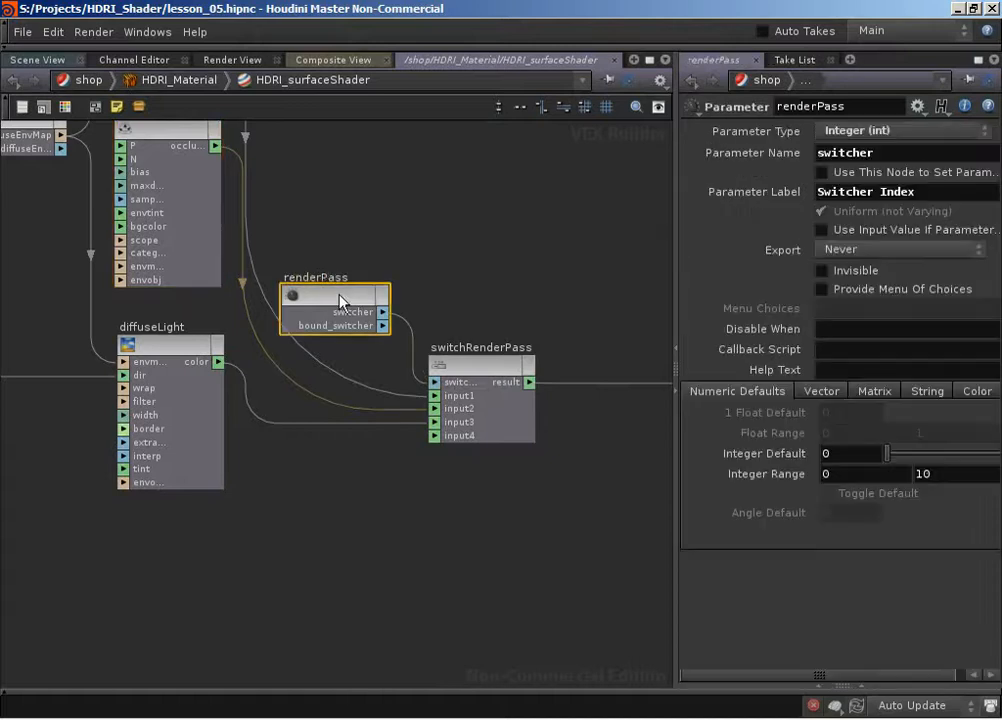
{"action": "left_click_drag", "start_coordinate": [819, 154], "coordinate": [957, 168]}
{"action": "type", "text": "re"}
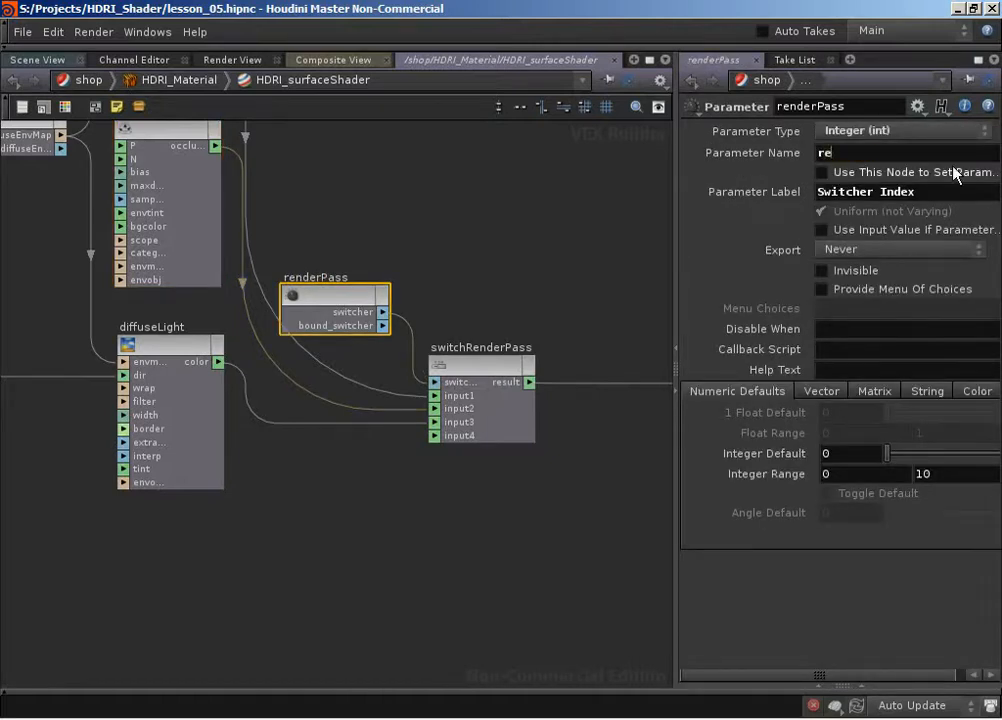
{"action": "type", "text": "nderPass"}
{"action": "key", "text": "Tab"}
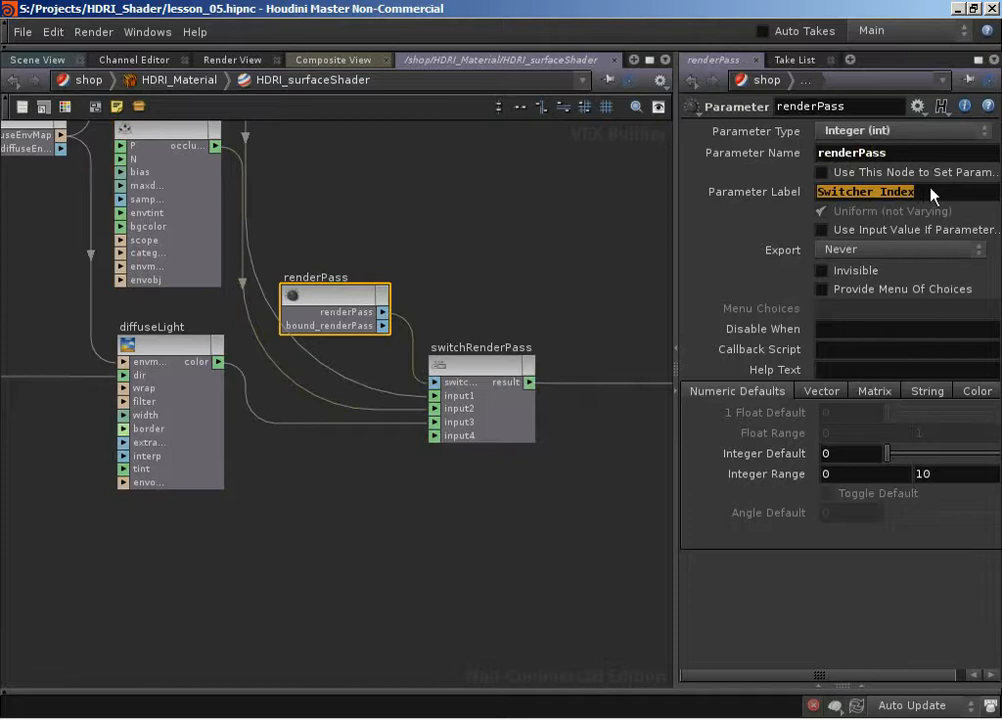
- Set the renderPass parameter's label to Render Pass
{"action": "type", "text": "Render Pass"}
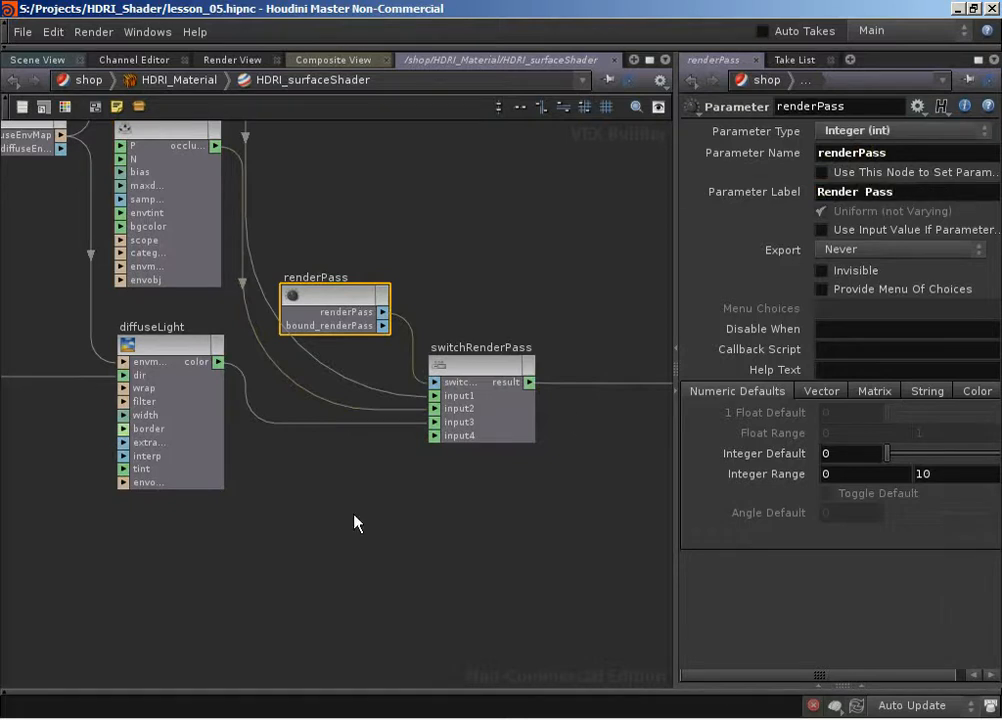
{"action": "scroll", "coordinate": [467, 552], "scroll_direction": "down", "scroll_amount": 3}
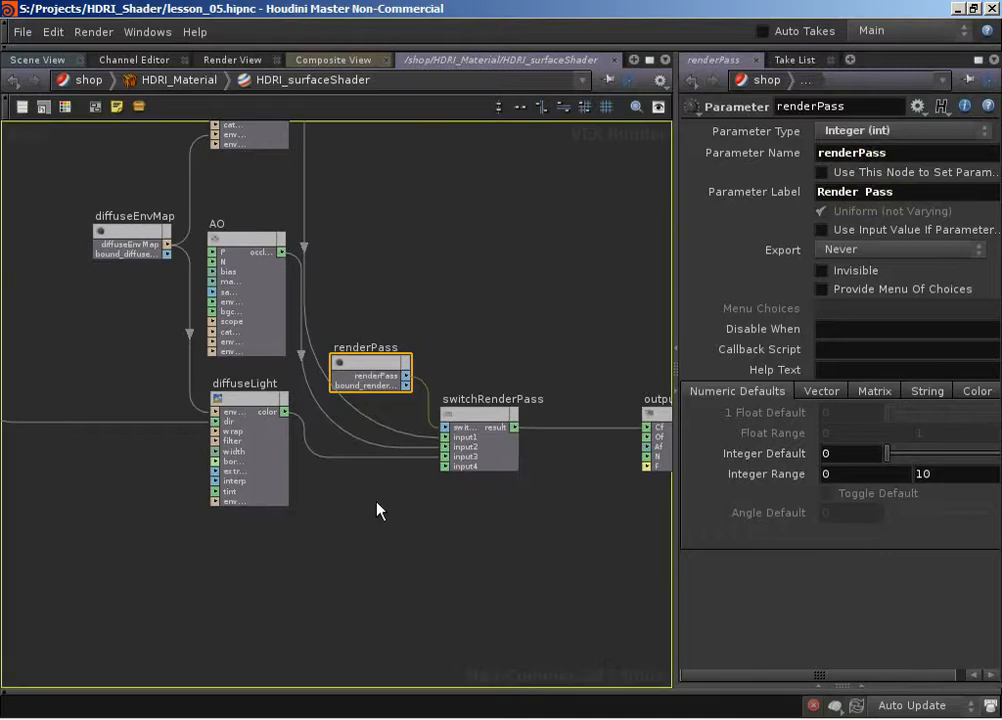
- Examine the settings of the AO, diffuseLight and AO_withMap nodes in the surface shader
{"action": "scroll", "coordinate": [378, 510], "scroll_direction": "down", "scroll_amount": 3}
{"action": "middle_click_drag", "start_coordinate": [378, 512], "coordinate": [373, 608]}
{"action": "scroll", "coordinate": [432, 558], "scroll_direction": "up", "scroll_amount": 3}
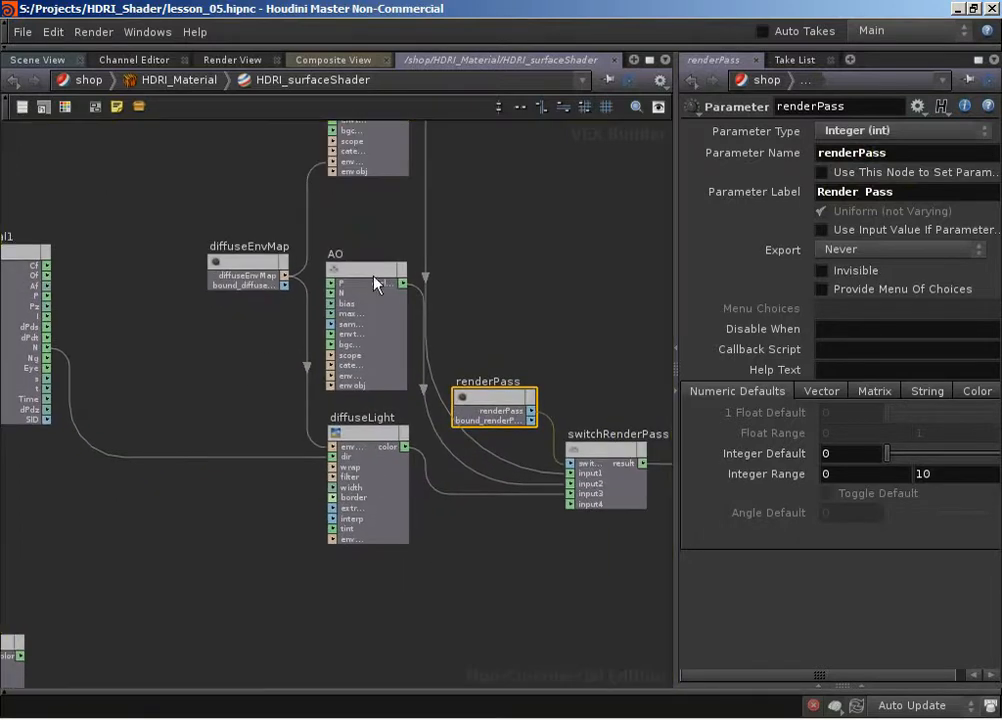
{"action": "left_click", "coordinate": [363, 265]}
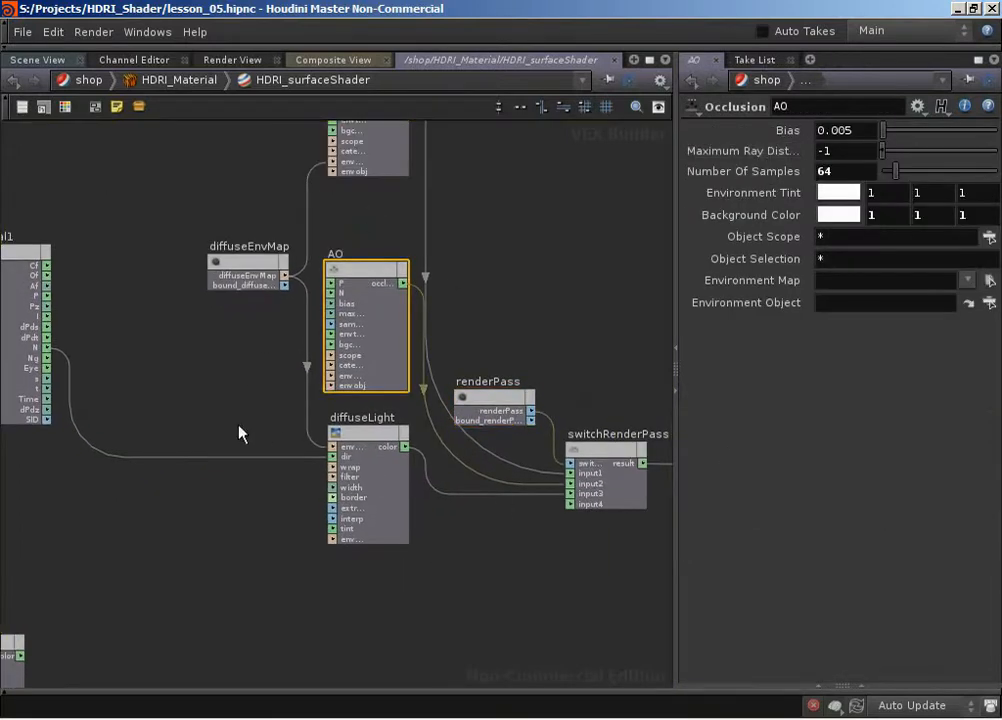
{"action": "left_click", "coordinate": [369, 444]}
{"action": "middle_click_drag", "start_coordinate": [375, 205], "coordinate": [376, 313]}
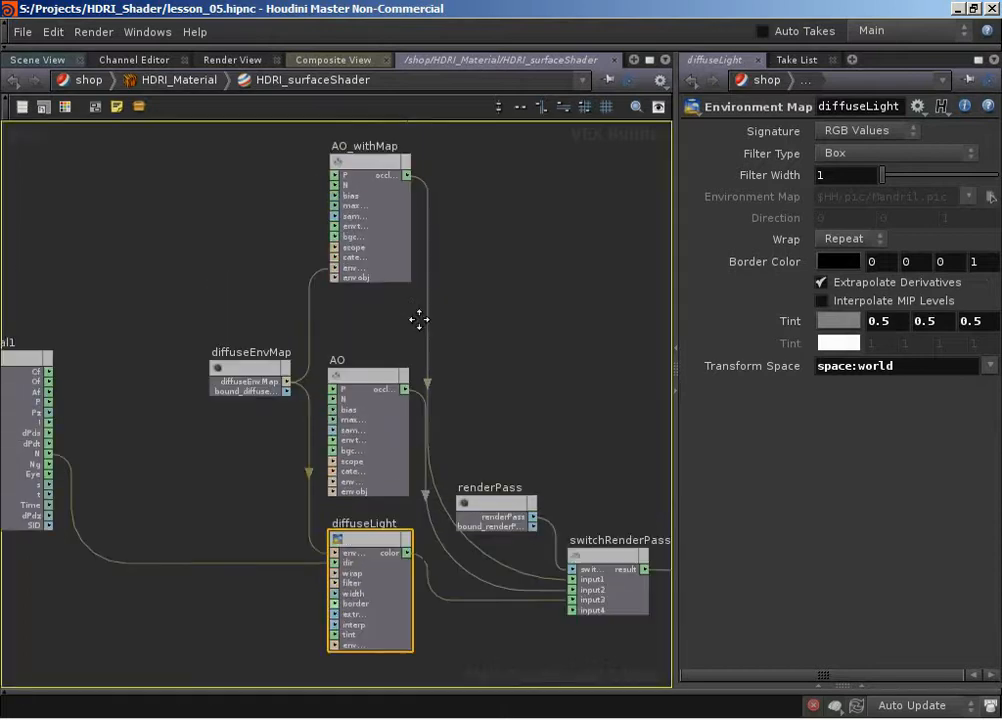
{"action": "left_click", "coordinate": [385, 165]}
{"action": "left_click", "coordinate": [366, 381]}
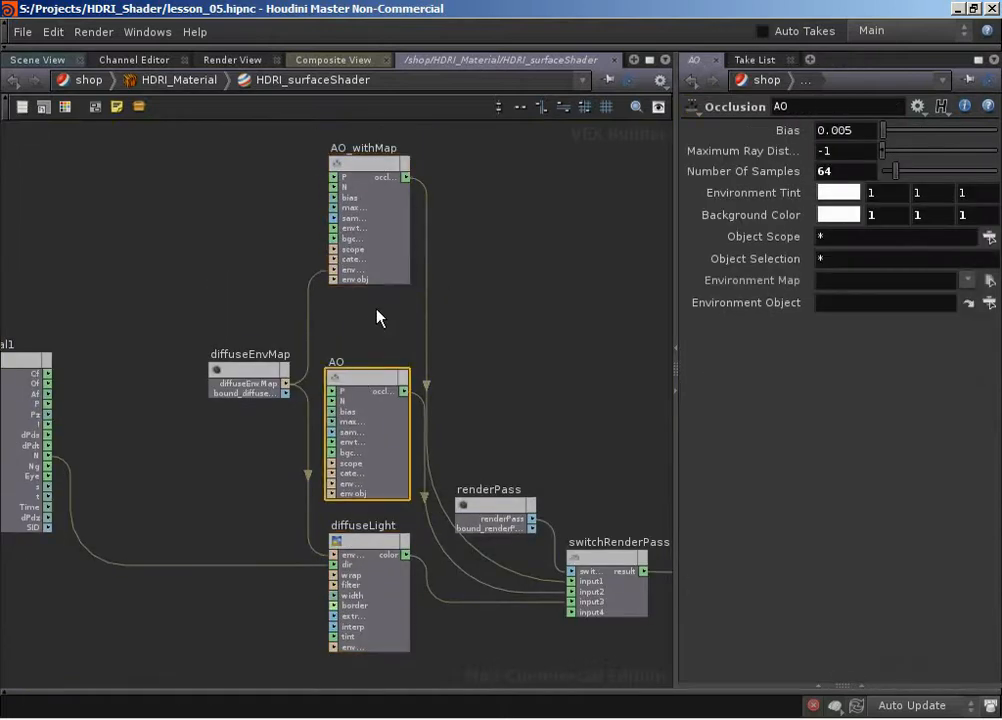
- Promote AO_withMap's samples input to a parameter node, place it beside AO_withMap and rename it AO_withMap_numSamples
{"action": "scroll", "coordinate": [400, 328], "scroll_direction": "up", "scroll_amount": 3}
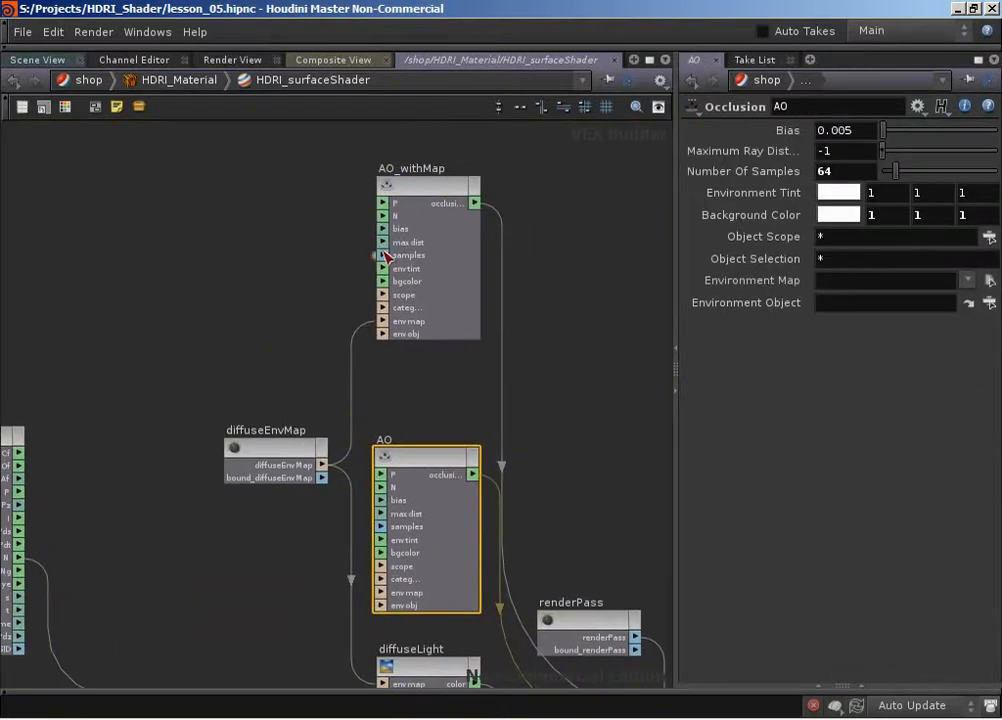
{"action": "middle_click", "coordinate": [383, 256]}
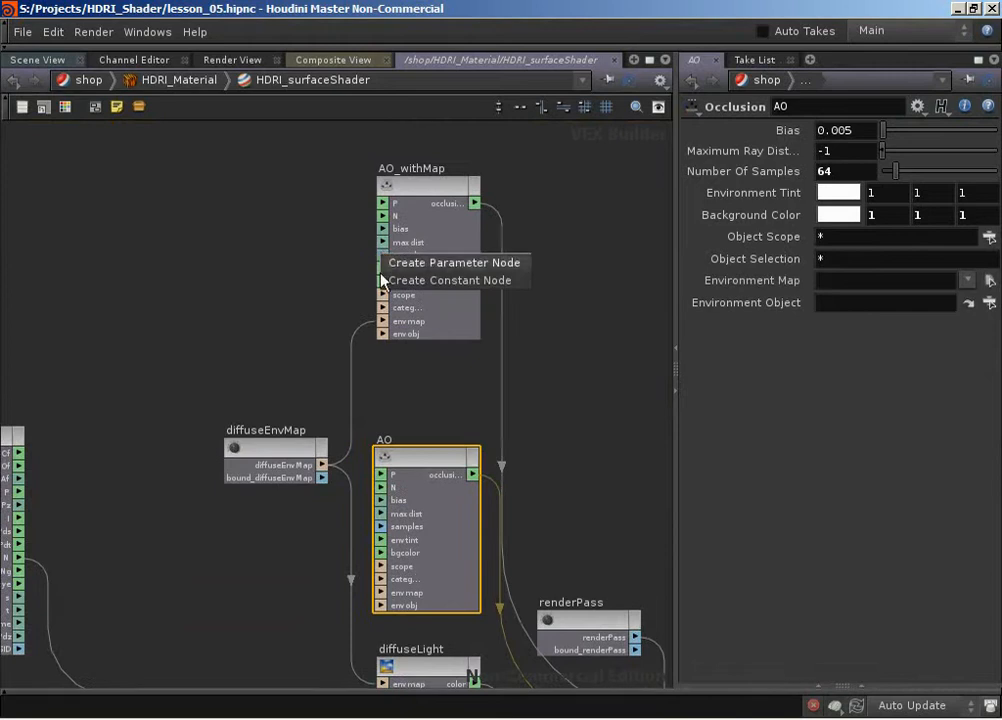
{"action": "left_click", "coordinate": [458, 263]}
{"action": "left_click_drag", "start_coordinate": [145, 198], "coordinate": [184, 188]}
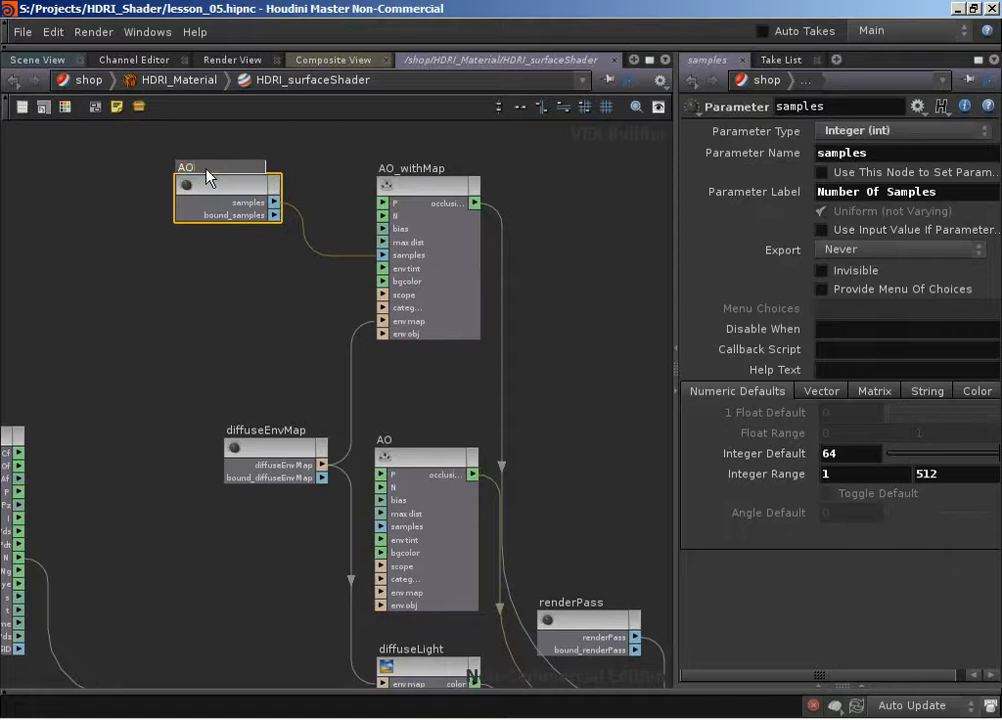
{"action": "type", "text": "_withMap"}
{"action": "type", "text": "_numSample"}
{"action": "type", "text": "s"}
{"action": "key", "text": "Return"}
- Set the AO_withMap_numSamples node's parameter name to AO_withMap_numSamples and its label to Diff Light Samples
{"action": "double_click", "coordinate": [785, 106]}
{"action": "key", "text": "ctrl+c"}
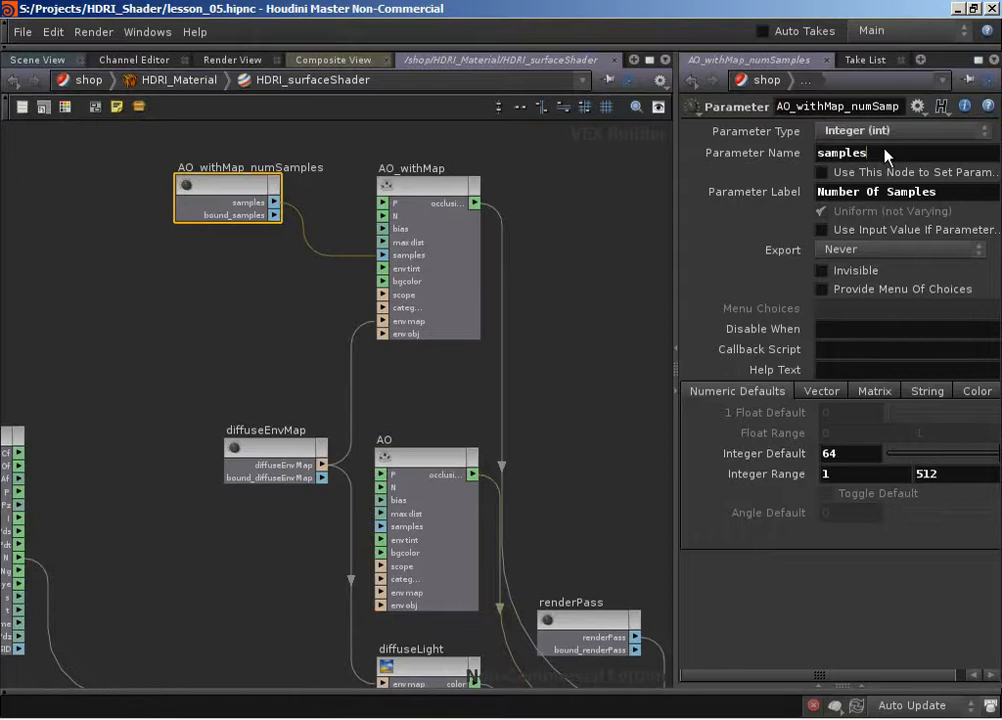
{"action": "double_click", "coordinate": [880, 153]}
{"action": "key", "text": "ctrl+v"}
{"action": "key", "text": "Return"}
{"action": "double_click", "coordinate": [949, 192]}
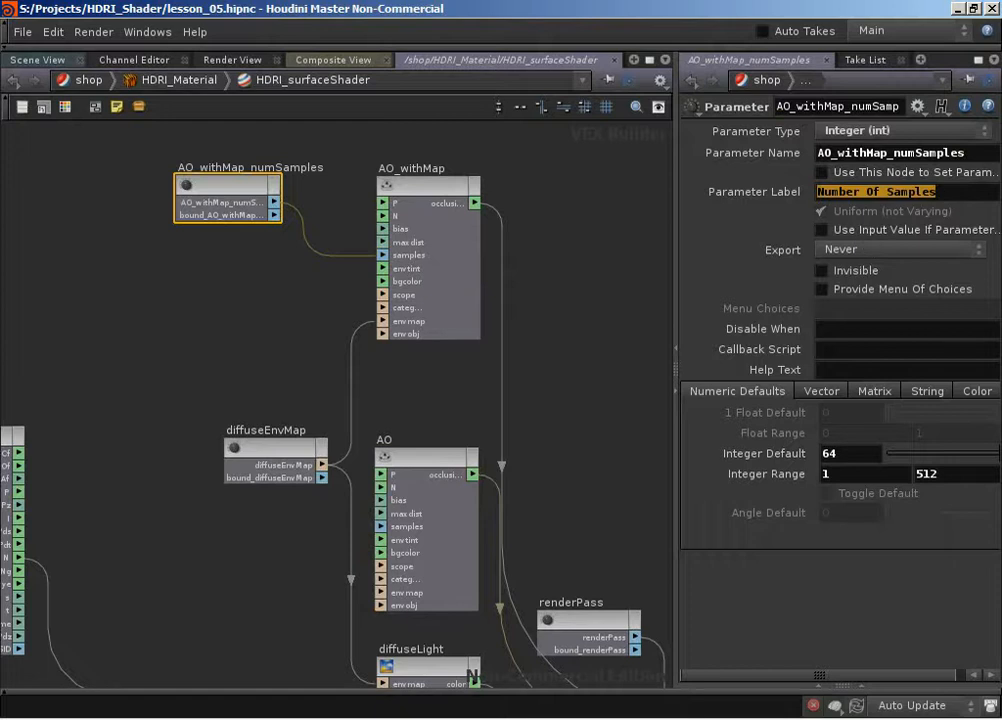
{"action": "type", "text": "D"}
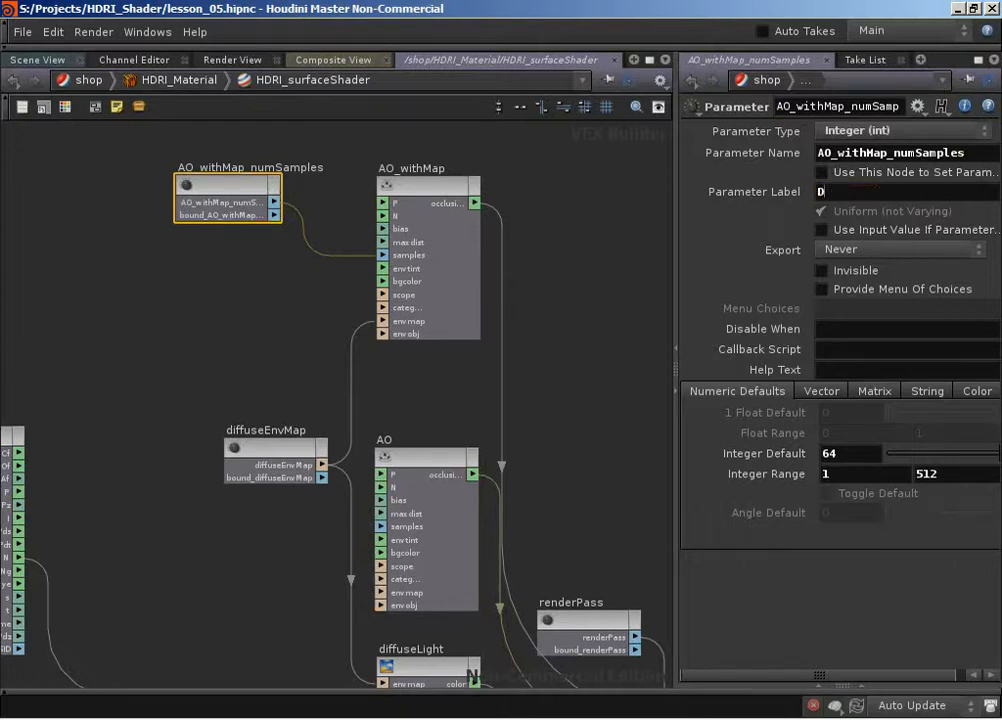
{"action": "type", "text": "iff Light Samples"}
- Promote AO's samples input to a parameter node, place it below diffuseEnvMap and rename it AO_numSamples
{"action": "middle_click_drag", "start_coordinate": [306, 304], "coordinate": [309, 235]}
{"action": "scroll", "coordinate": [308, 276], "scroll_direction": "down", "scroll_amount": 1}
{"action": "left_click_drag", "start_coordinate": [280, 371], "coordinate": [250, 363]}
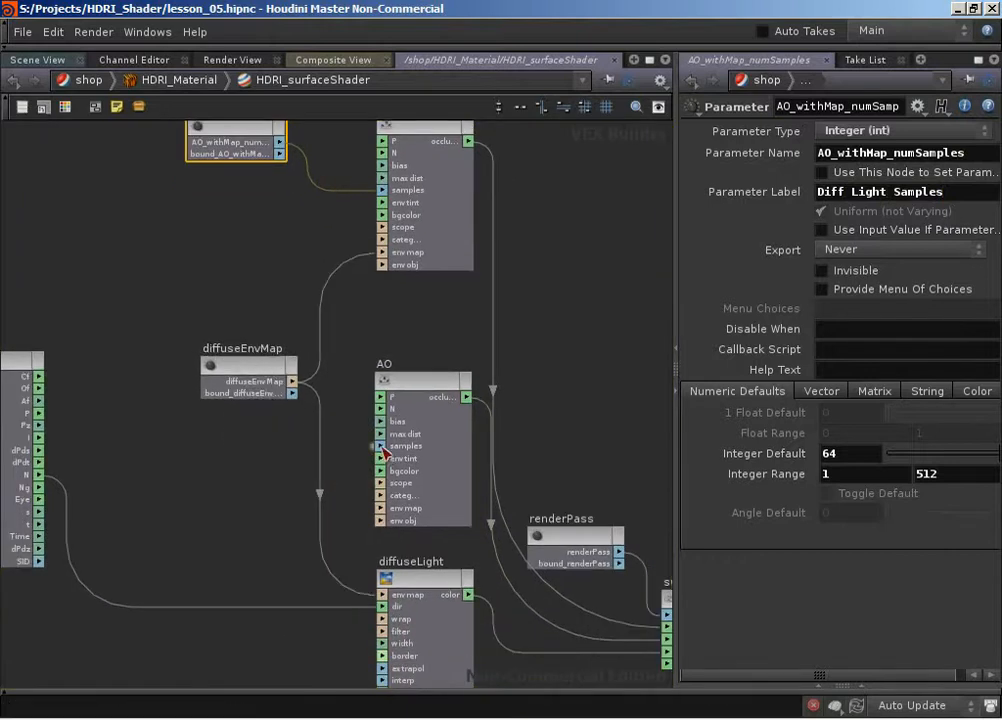
{"action": "middle_click", "coordinate": [381, 446]}
{"action": "left_click", "coordinate": [397, 459]}
{"action": "left_click_drag", "start_coordinate": [226, 407], "coordinate": [264, 462]}
{"action": "double_click", "coordinate": [227, 425]}
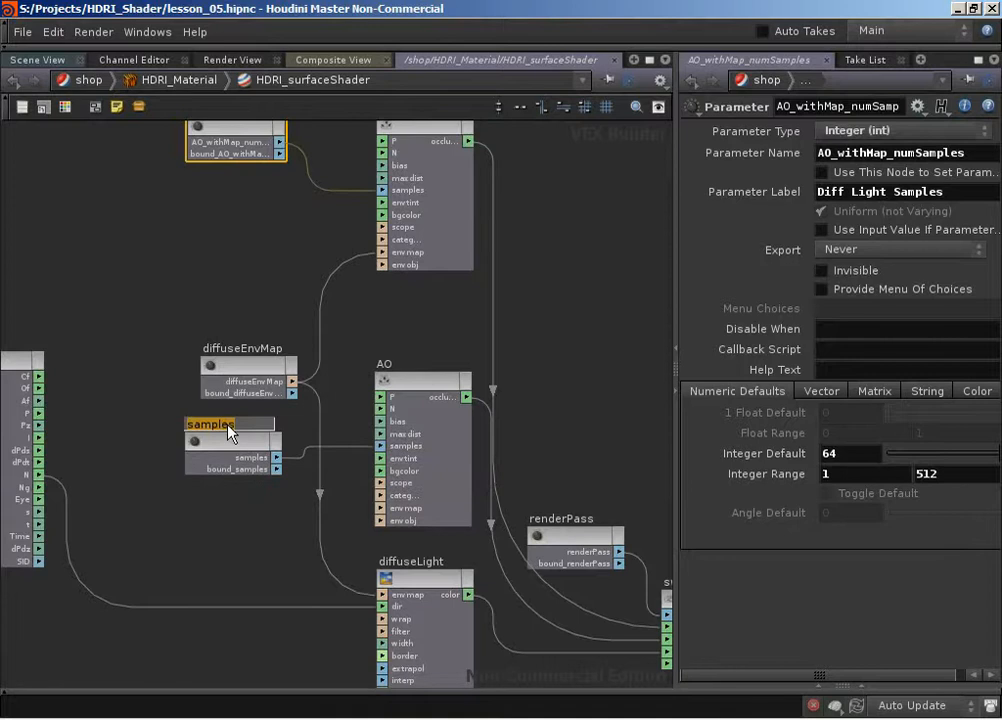
{"action": "type", "text": "A"}
{"action": "type", "text": "O_numSamples"}
{"action": "key", "text": "Return"}
- Set the AO_numSamples node's parameter name to AO_numSamples and its label to AO Samples
{"action": "left_click", "coordinate": [233, 440]}
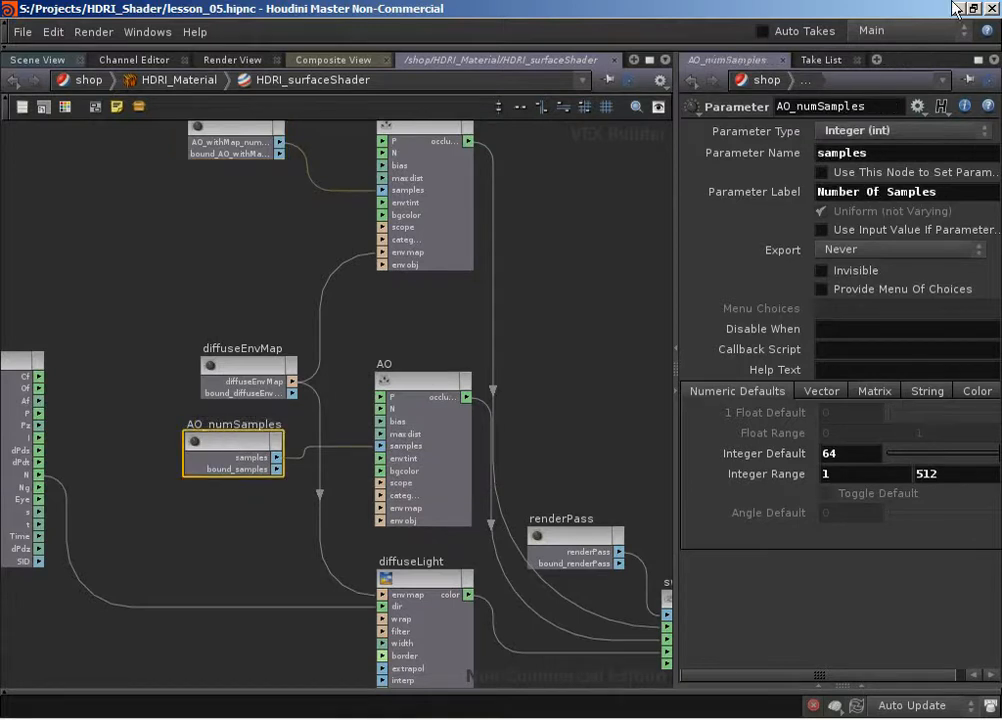
{"action": "key", "text": "ctrl+a"}
{"action": "key", "text": "ctrl+v"}
{"action": "key", "text": "Return"}
{"action": "triple_click", "coordinate": [960, 193]}
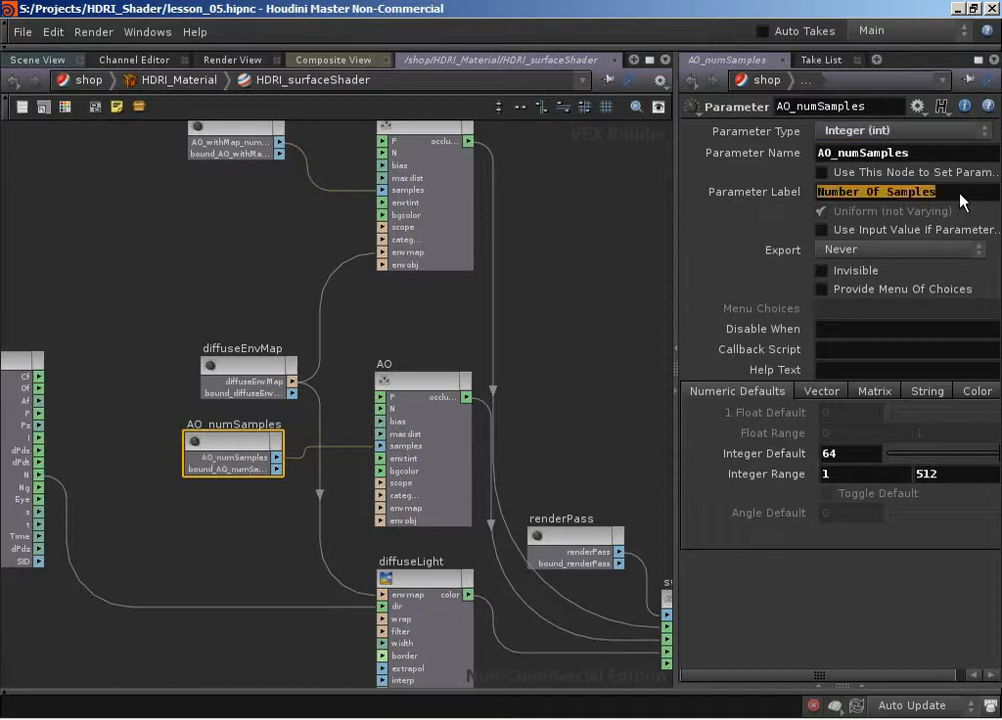
{"action": "type", "text": "AO Samples"}
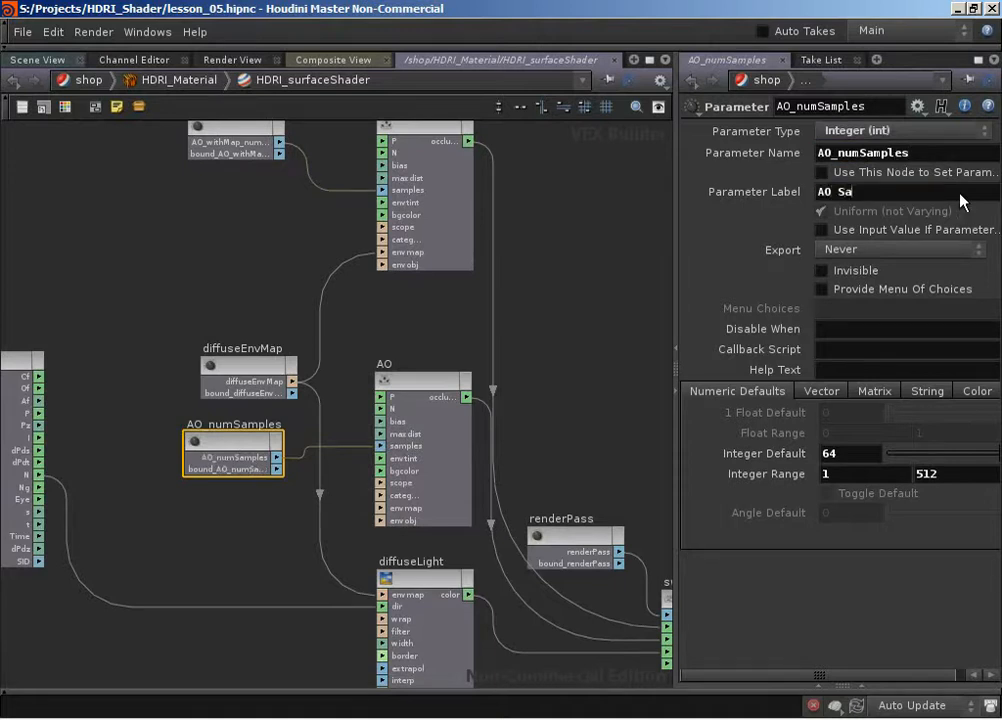
{"action": "left_click", "coordinate": [522, 296]}
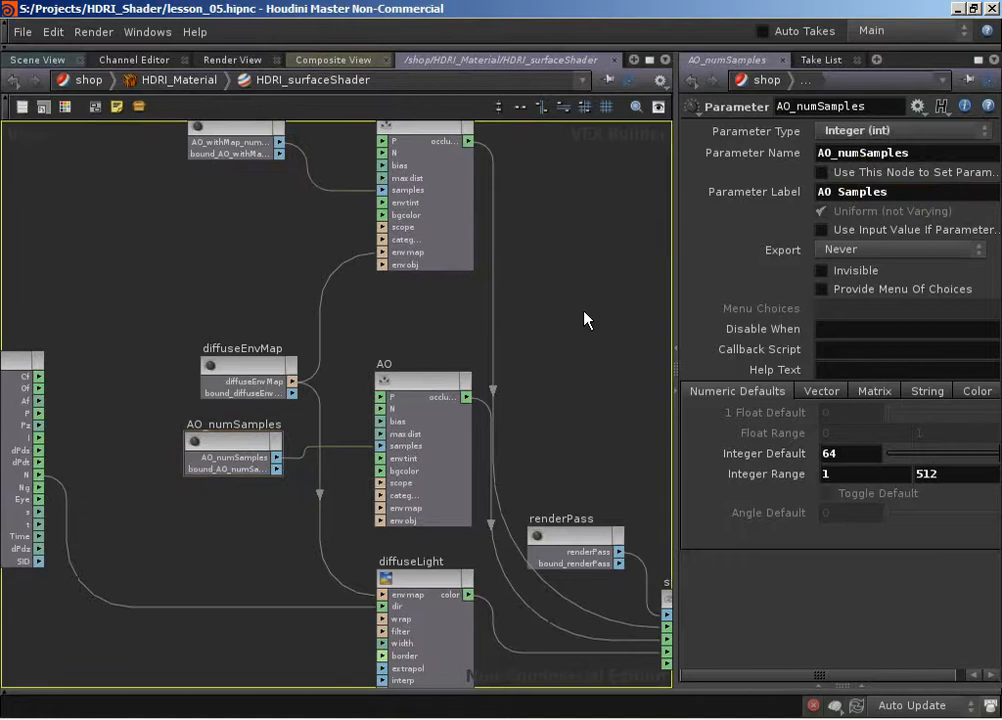
- Open the operator type properties of the HDRI_Material asset
{"action": "scroll", "coordinate": [584, 311], "scroll_direction": "down", "scroll_amount": 4}
{"action": "left_click_drag", "start_coordinate": [560, 314], "coordinate": [470, 303]}
{"action": "scroll", "coordinate": [485, 305], "scroll_direction": "down", "scroll_amount": 2}
{"action": "middle_click_drag", "start_coordinate": [485, 308], "coordinate": [405, 324]}
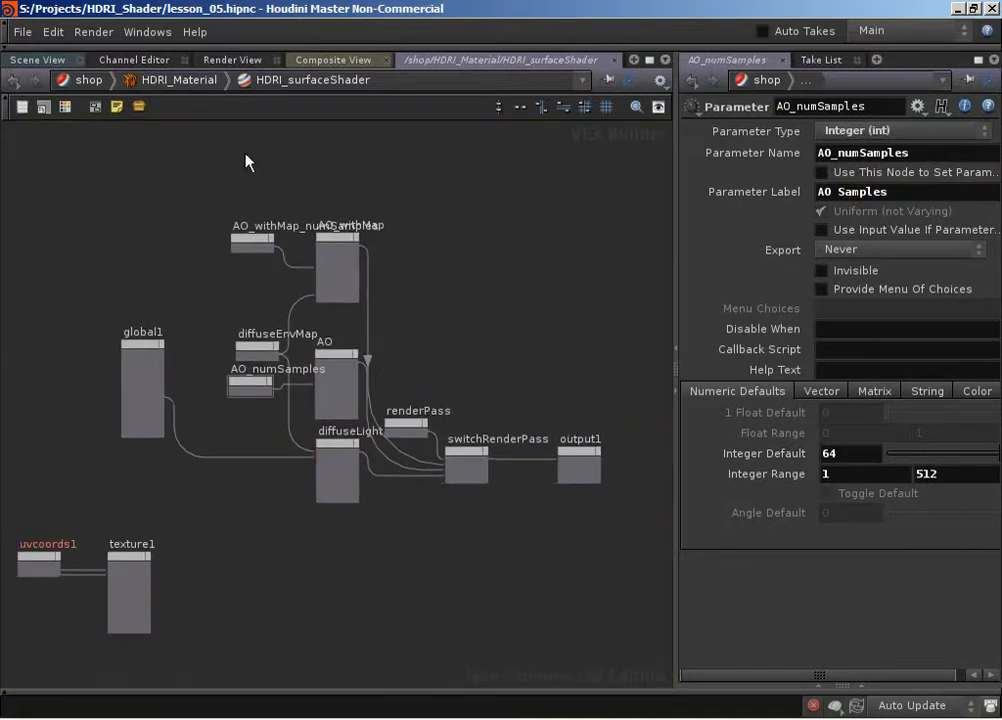
{"action": "right_click", "coordinate": [172, 88]}
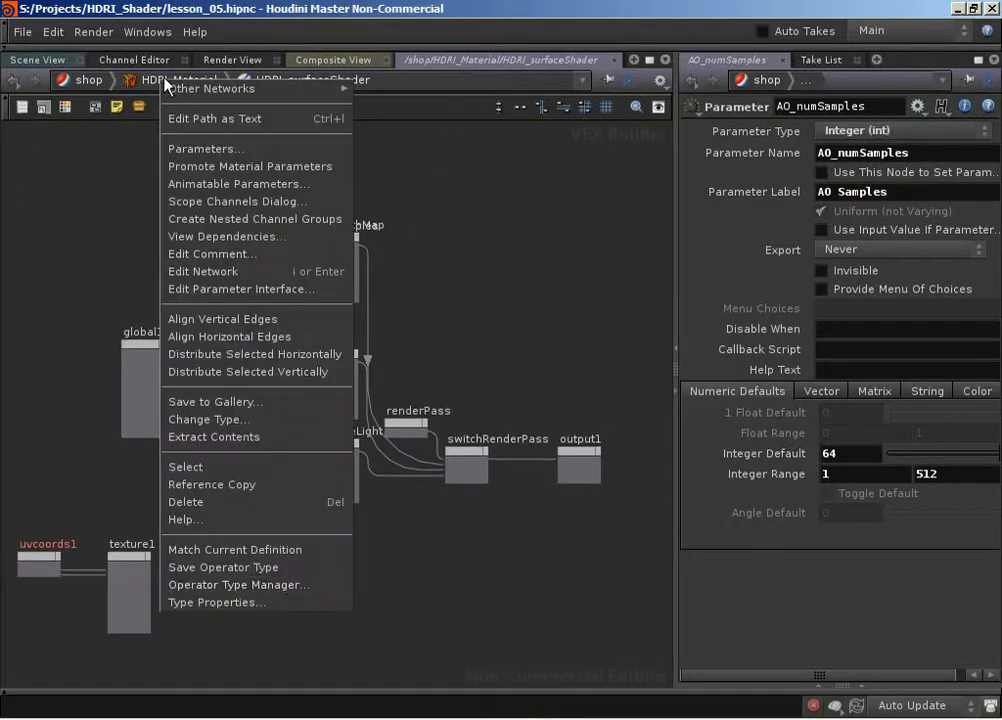
{"action": "left_click", "coordinate": [271, 601]}
{"action": "left_click_drag", "start_coordinate": [393, 8], "coordinate": [469, 22]}
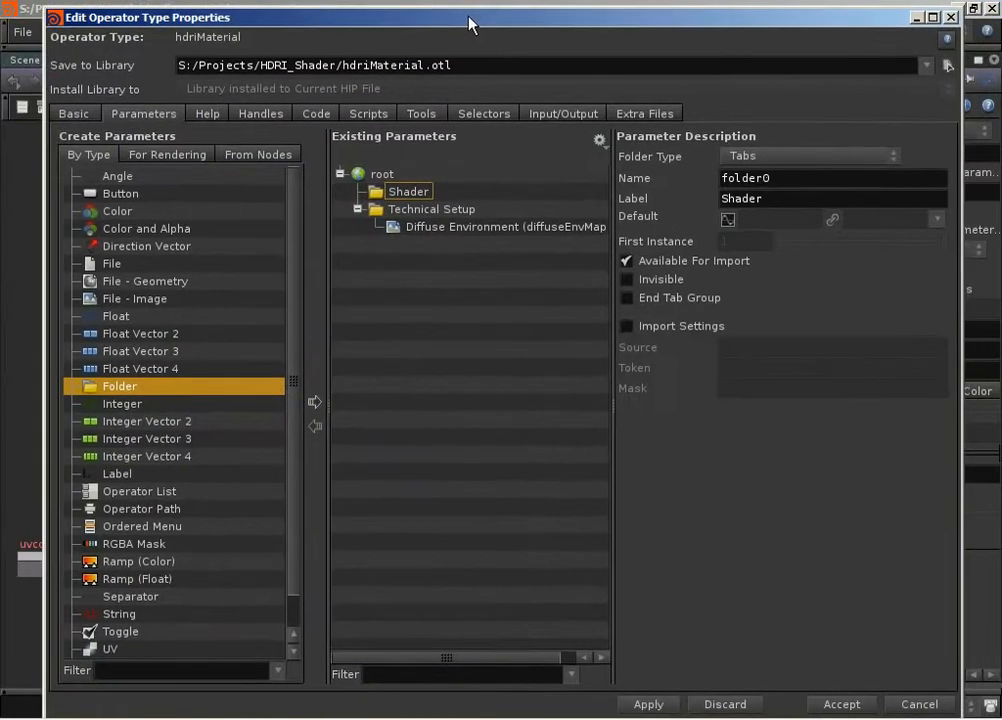
- Add HDRI_surfaceShader's Render Pass parameter to the asset's Shader folder
{"action": "left_click", "coordinate": [383, 193]}
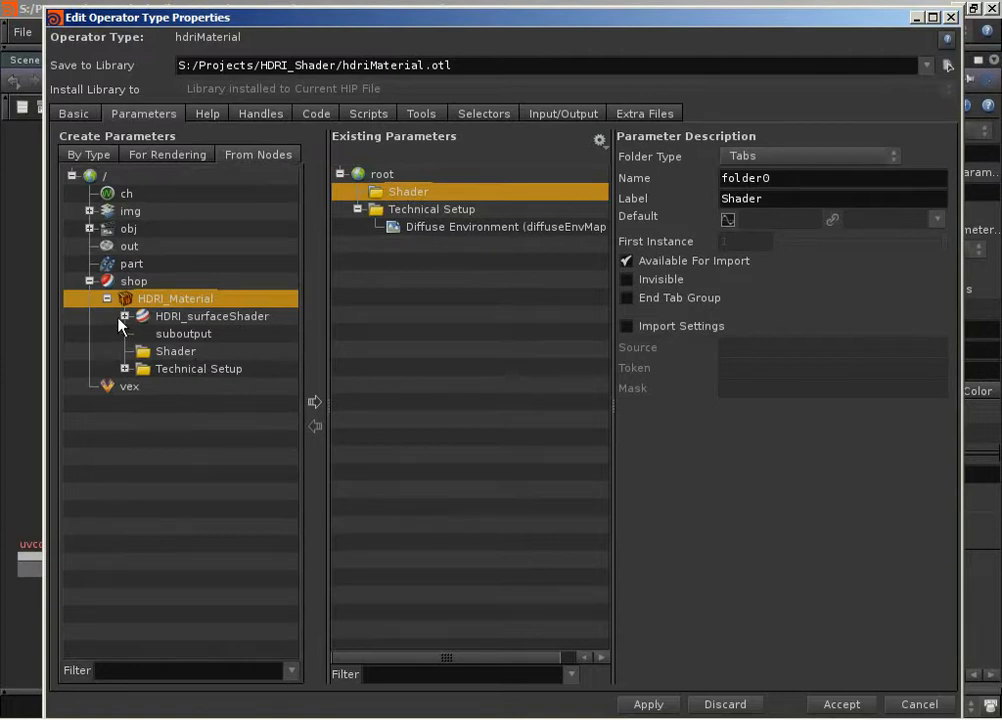
{"action": "left_click", "coordinate": [124, 316]}
{"action": "scroll", "coordinate": [245, 470], "scroll_direction": "down", "scroll_amount": 2}
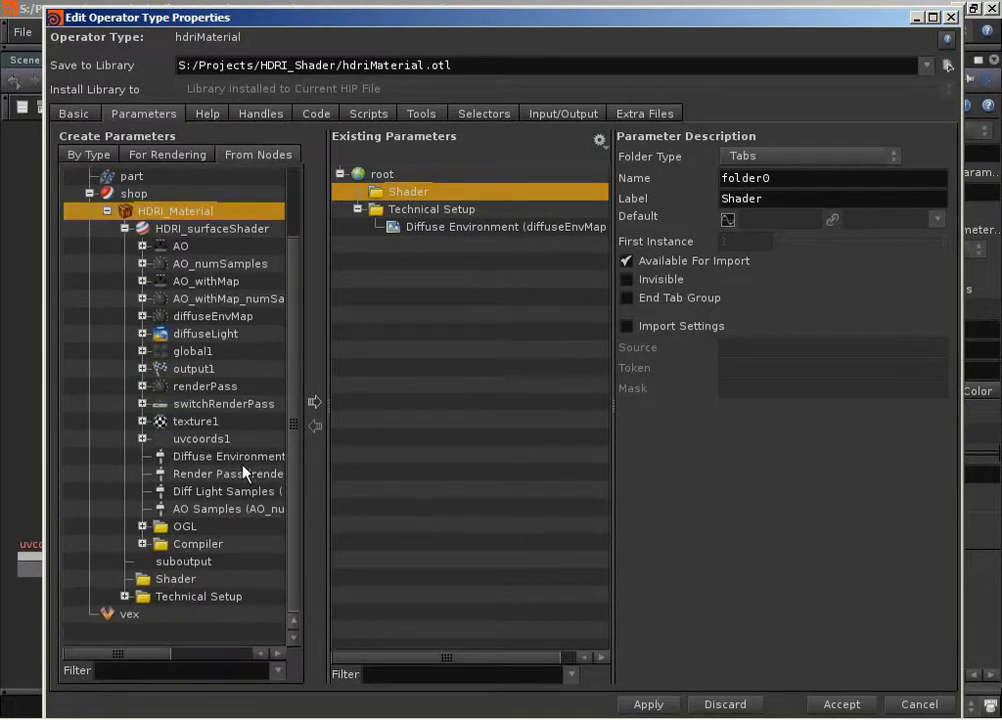
{"action": "left_click", "coordinate": [245, 472]}
{"action": "left_click", "coordinate": [315, 401]}
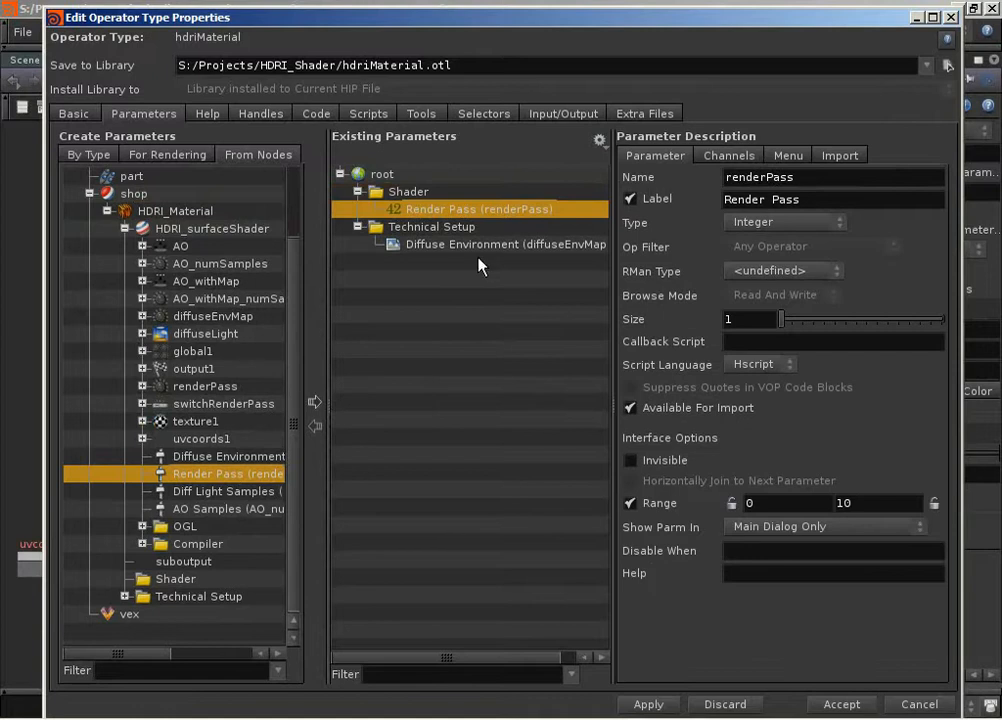
- Add a folder labelled Diffuse inside the Shader folder, below Render Pass
{"action": "left_click", "coordinate": [88, 154]}
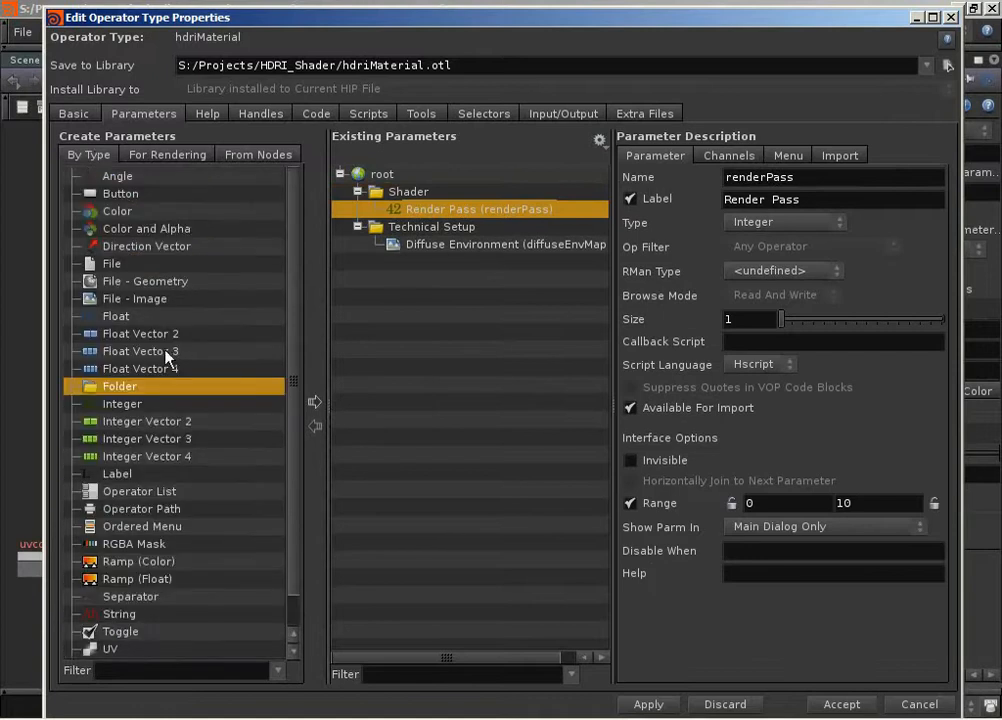
{"action": "left_click", "coordinate": [314, 402]}
{"action": "double_click", "coordinate": [435, 227]}
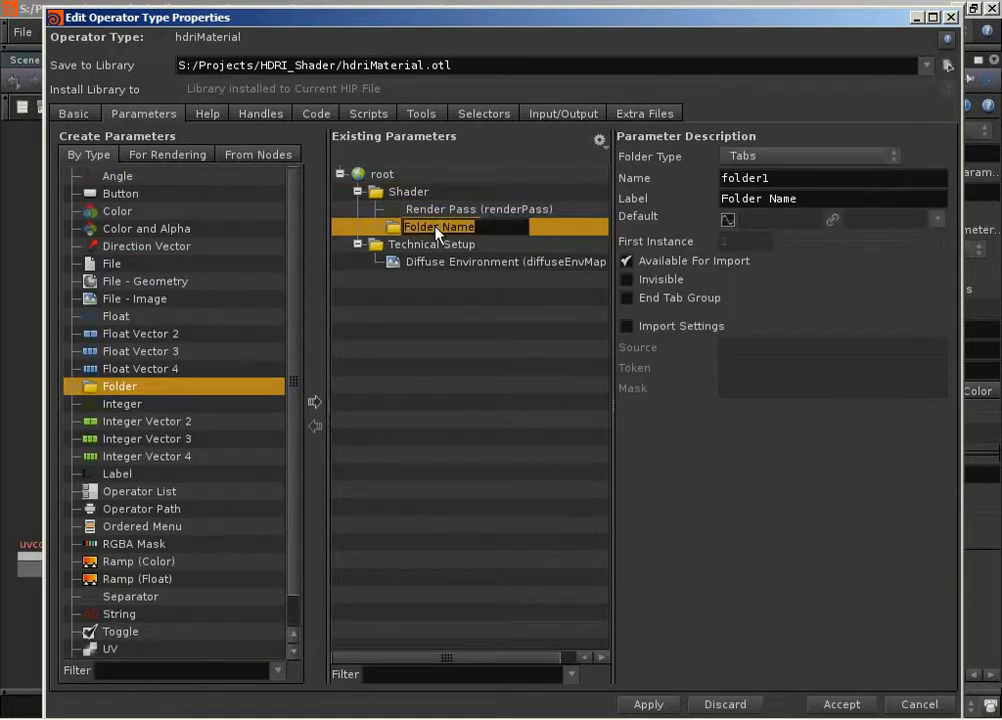
{"action": "type", "text": "Diffuse"}
{"action": "key", "text": "Return"}
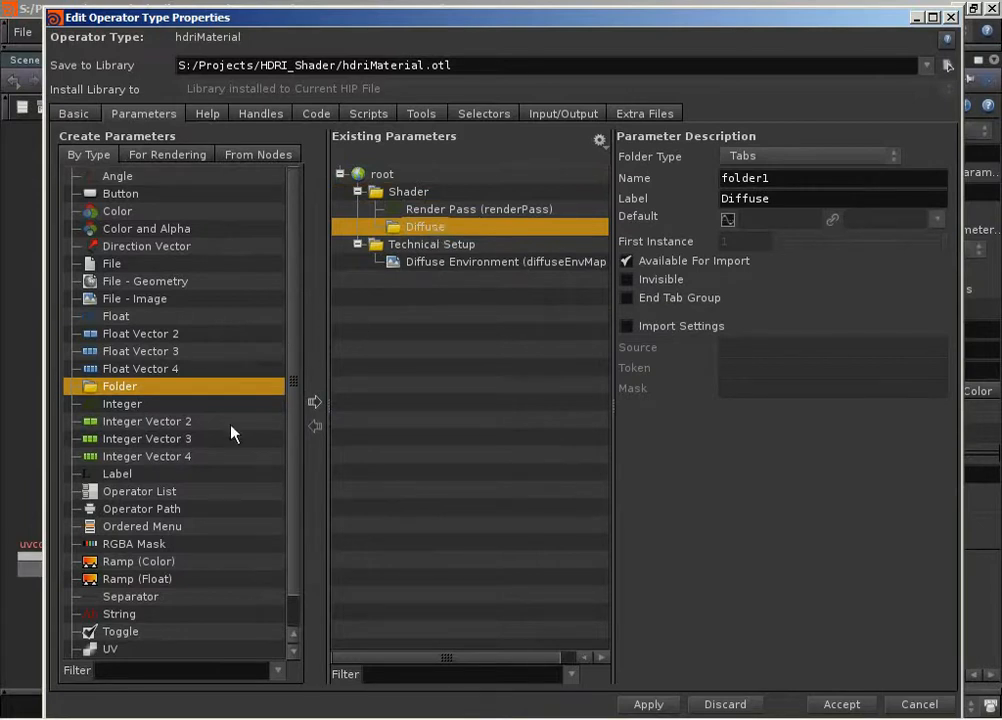
- Add HDRI_surfaceShader's Diff Light Samples and AO Samples parameters to the Diffuse folder
{"action": "left_click", "coordinate": [250, 155]}
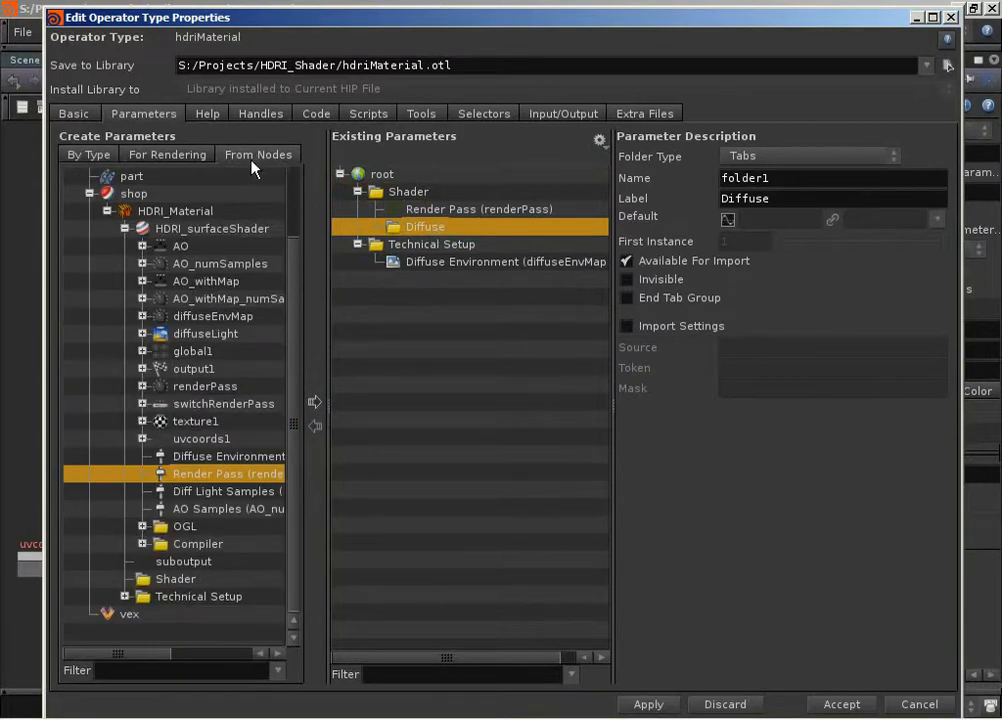
{"action": "left_click", "coordinate": [208, 492]}
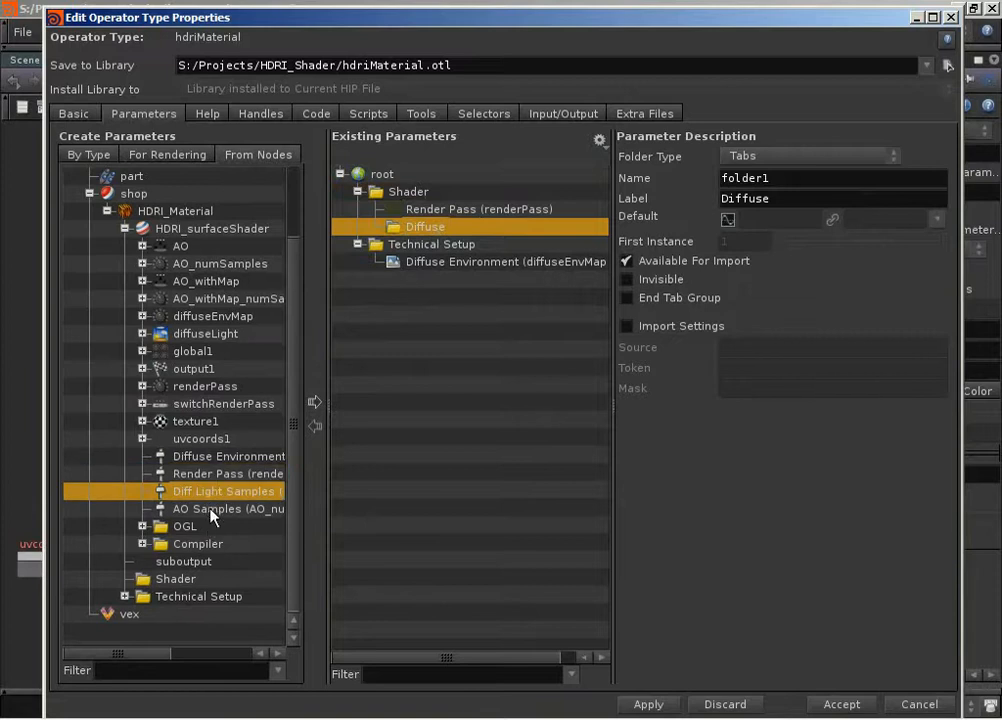
{"action": "left_click", "coordinate": [208, 509], "text": "ctrl"}
{"action": "left_click", "coordinate": [315, 401]}
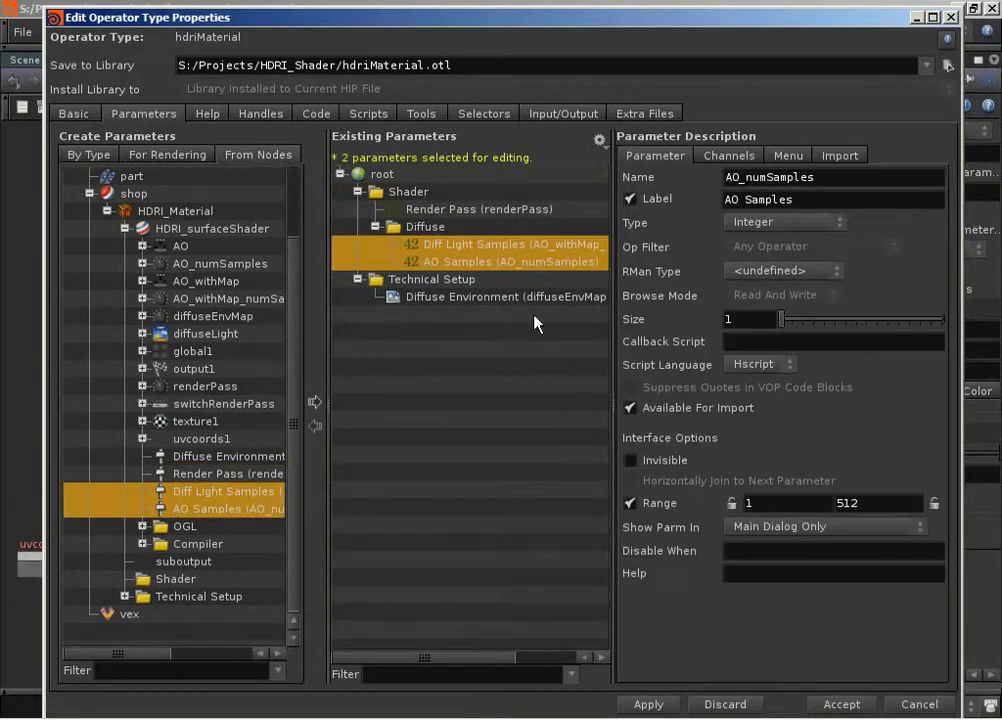
- Apply the asset's parameter changes and close its operator type properties
{"action": "left_click", "coordinate": [427, 209]}
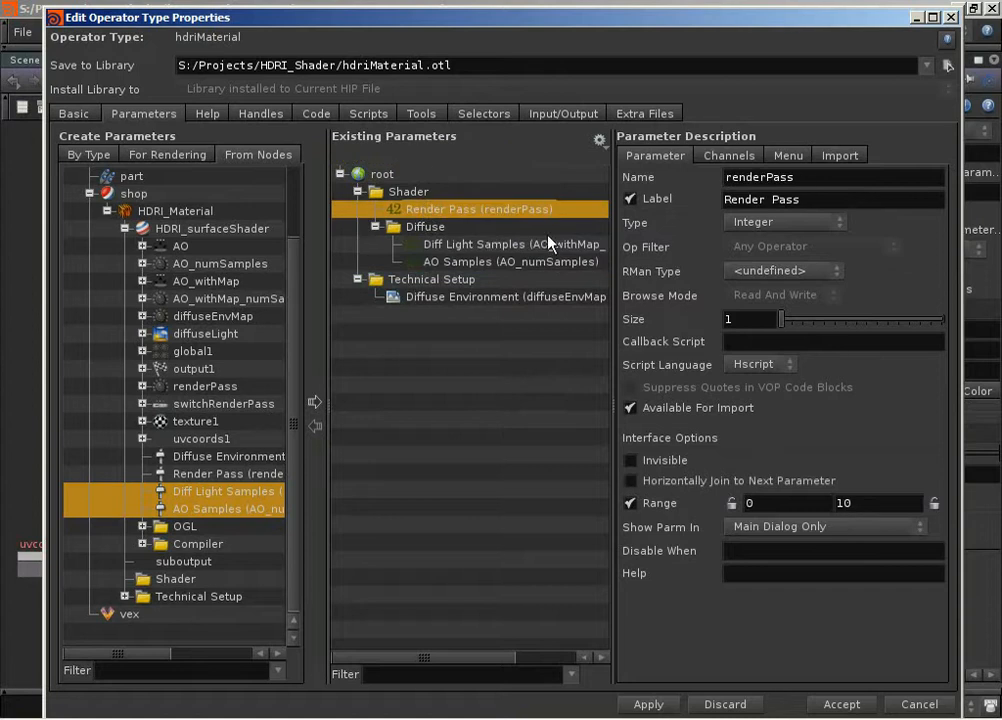
{"action": "left_click_drag", "start_coordinate": [666, 14], "coordinate": [565, 9]}
{"action": "left_click", "coordinate": [551, 703]}
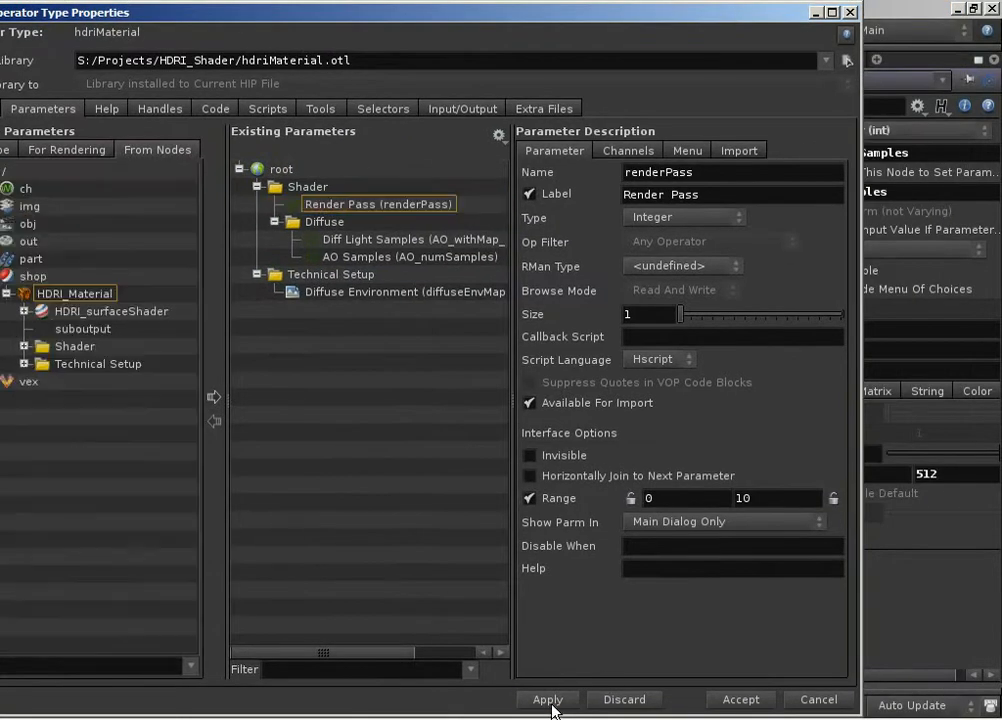
{"action": "left_click", "coordinate": [850, 12]}
- Open HDRI_Material's parameters in a floating window and enlarge it to show the full interface
{"action": "right_click", "coordinate": [173, 80]}
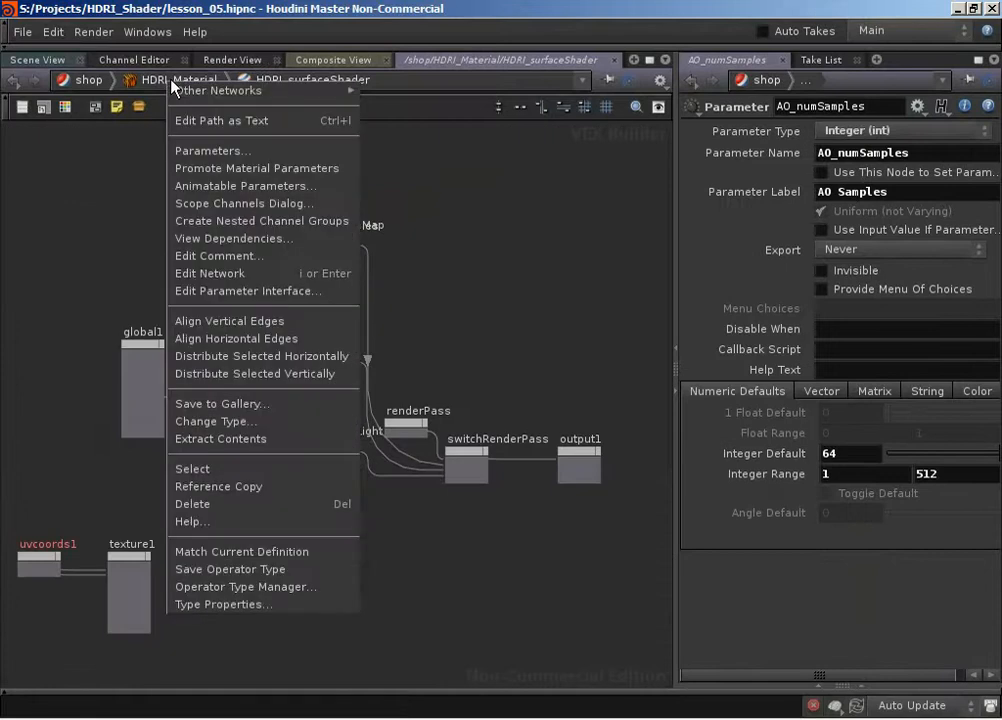
{"action": "left_click", "coordinate": [205, 150]}
{"action": "left_click_drag", "start_coordinate": [562, 84], "coordinate": [462, 84]}
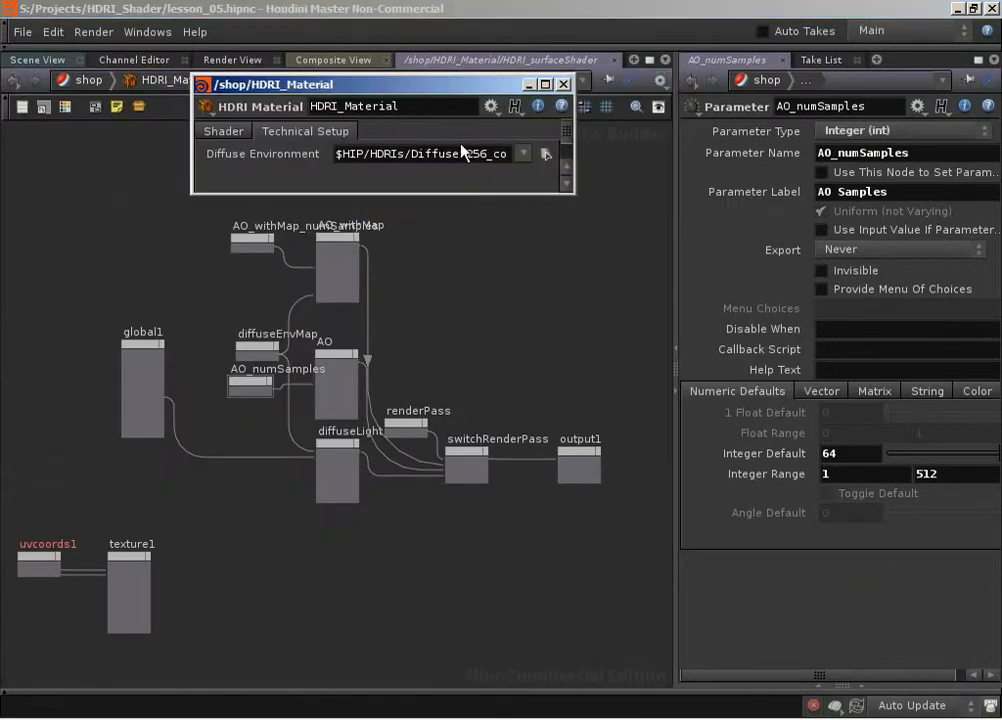
{"action": "left_click_drag", "start_coordinate": [577, 197], "coordinate": [693, 378]}
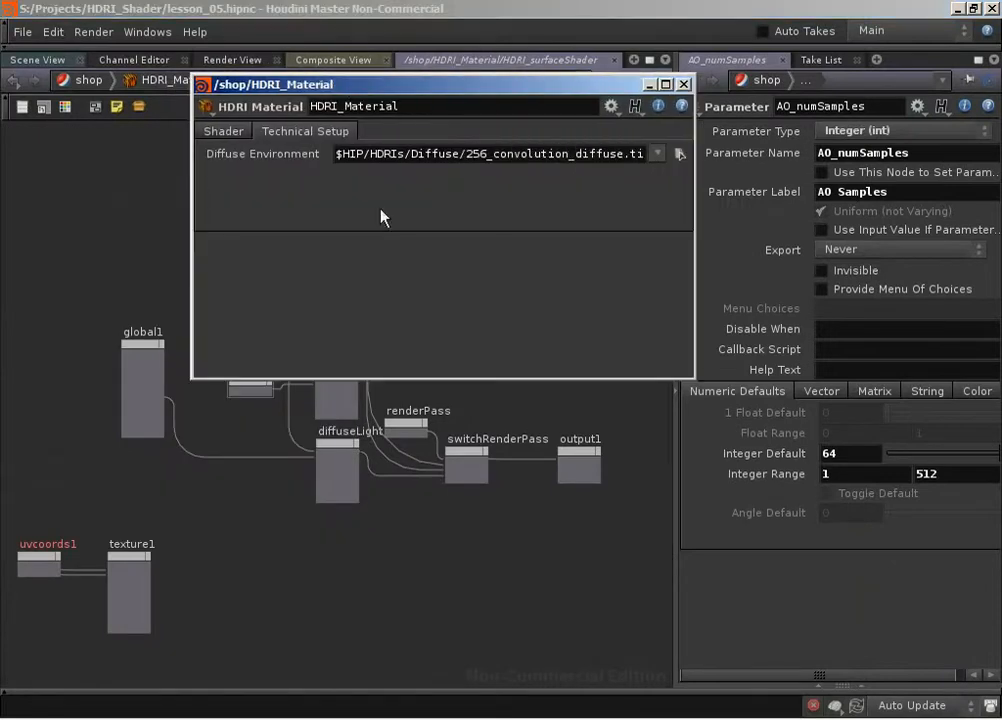
- Examine the material's Render Pass and sample parameters and how the AO_withMap, AO and diffuseLight nodes feed switchRenderPass
{"action": "left_click", "coordinate": [214, 129]}
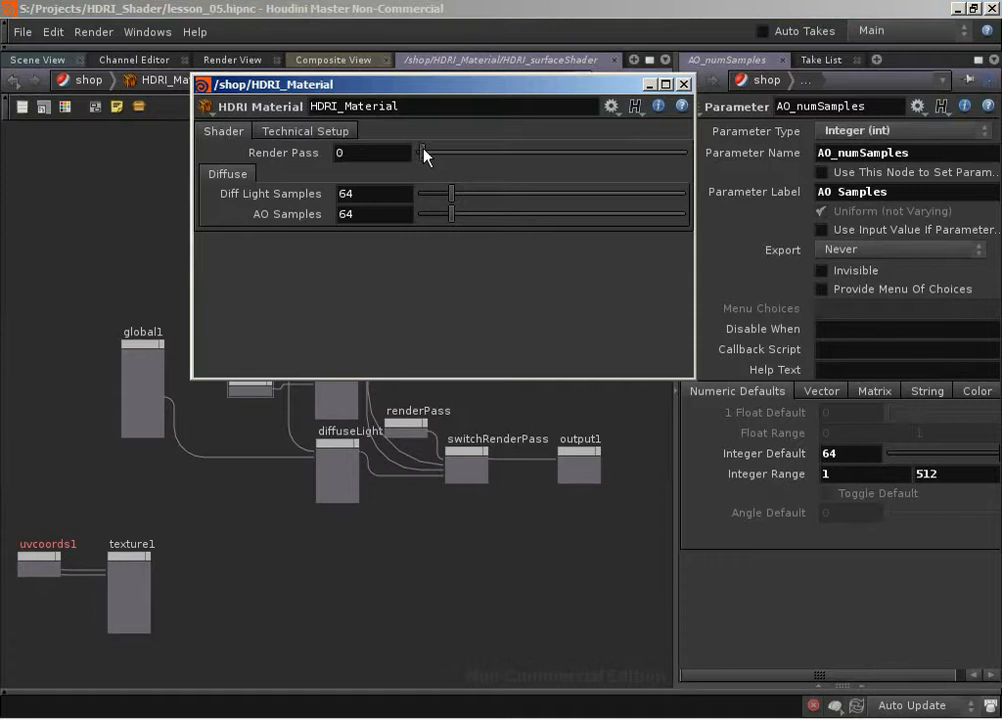
{"action": "left_click_drag", "start_coordinate": [424, 152], "coordinate": [404, 189]}
{"action": "middle_click_drag", "start_coordinate": [382, 561], "coordinate": [365, 713]}
{"action": "right_click_drag", "start_coordinate": [502, 511], "coordinate": [470, 448]}
{"action": "middle_click_drag", "start_coordinate": [470, 448], "coordinate": [437, 481]}
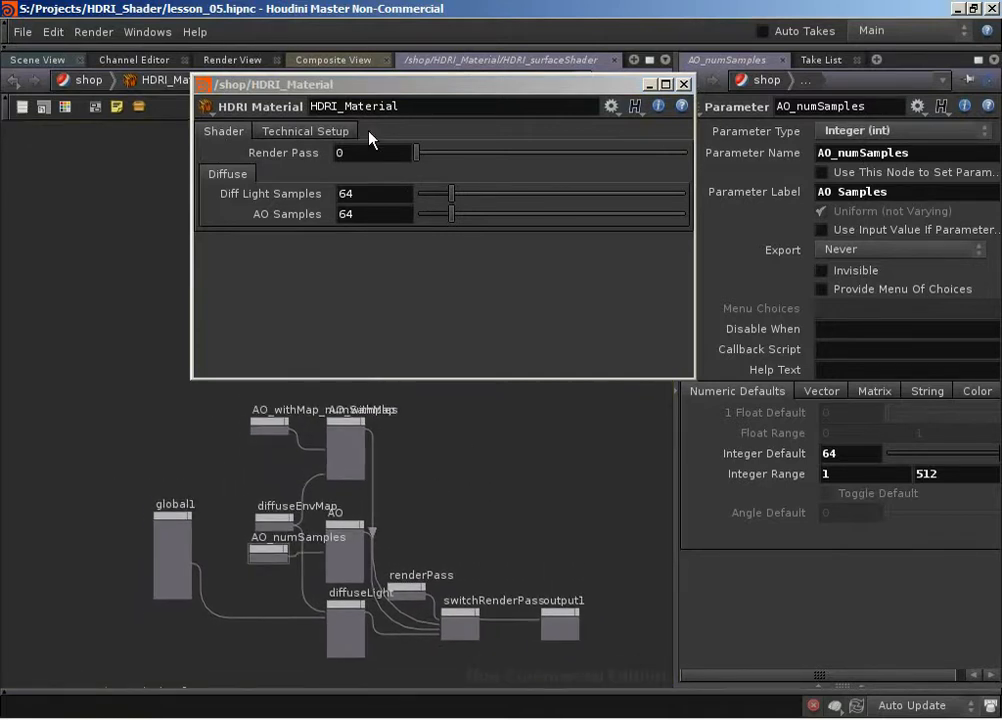
{"action": "right_click_drag", "start_coordinate": [384, 436], "coordinate": [385, 485]}
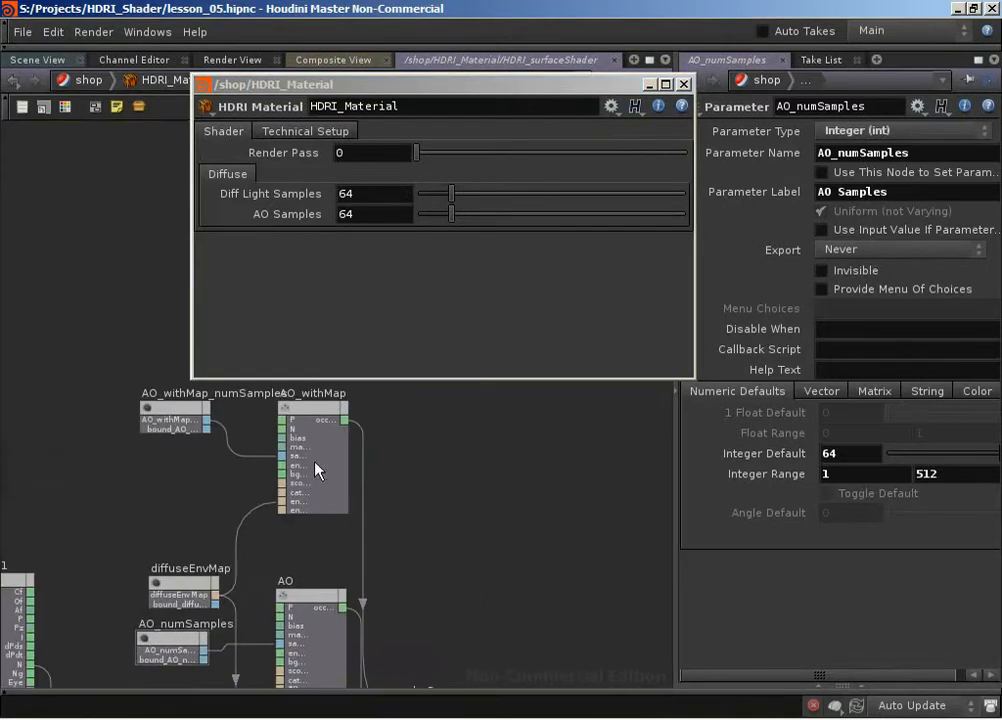
{"action": "middle_click_drag", "start_coordinate": [484, 518], "coordinate": [468, 400]}
{"action": "middle_click_drag", "start_coordinate": [305, 510], "coordinate": [289, 418]}
{"action": "middle_click_drag", "start_coordinate": [441, 624], "coordinate": [435, 646]}
{"action": "right_click_drag", "start_coordinate": [456, 646], "coordinate": [435, 622]}
{"action": "middle_click_drag", "start_coordinate": [435, 622], "coordinate": [418, 642]}
{"action": "right_click_drag", "start_coordinate": [475, 588], "coordinate": [519, 530]}
{"action": "middle_click_drag", "start_coordinate": [520, 530], "coordinate": [507, 567]}
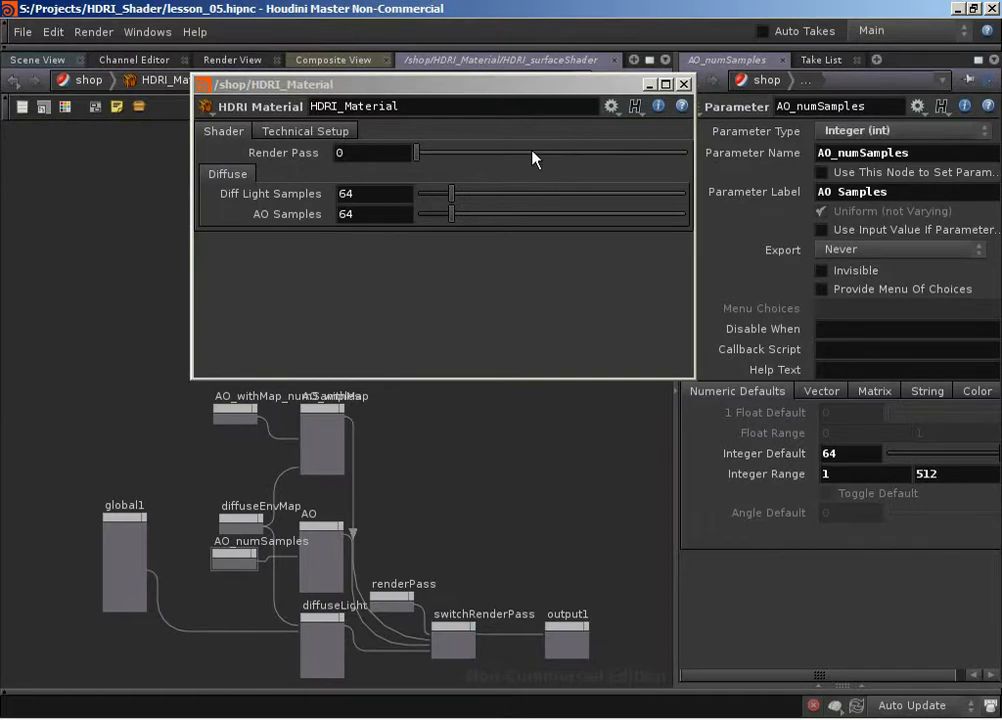
{"action": "left_click", "coordinate": [684, 85]}
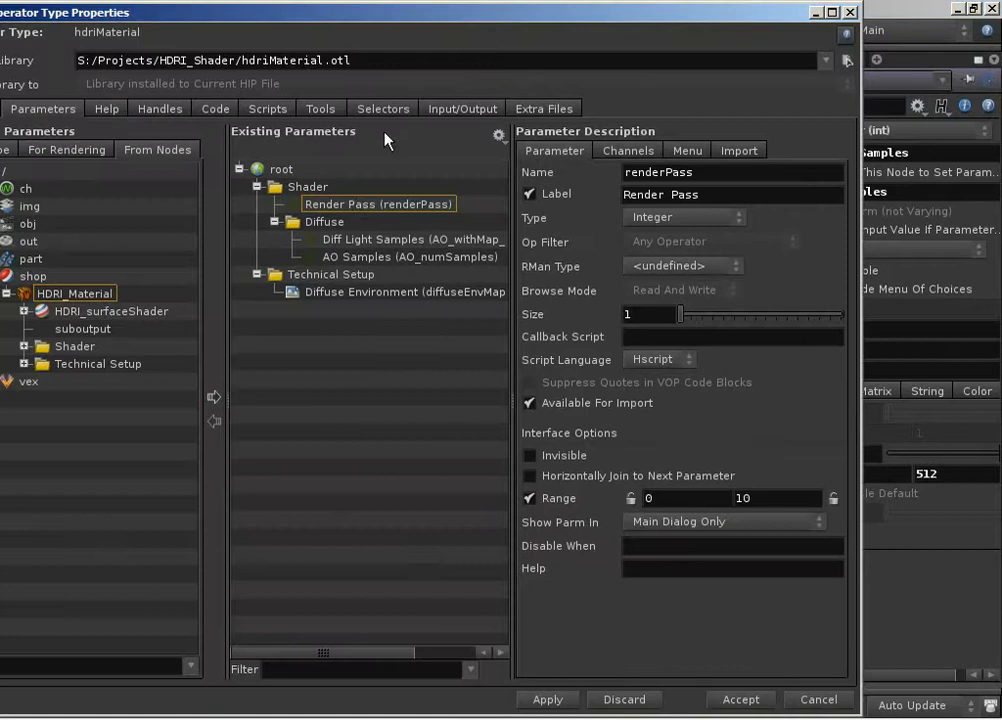
- Enable a menu for the asset's Render Pass parameter and add item 0 labelled diffuseLighting
{"action": "left_click", "coordinate": [336, 204]}
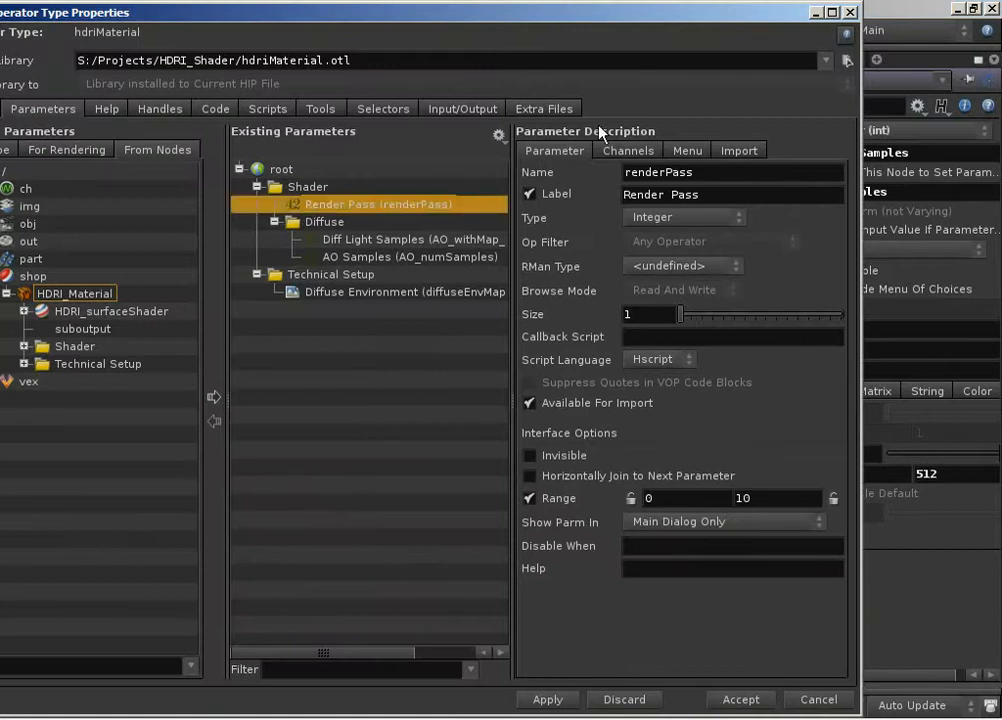
{"action": "left_click", "coordinate": [687, 150]}
{"action": "left_click", "coordinate": [560, 175]}
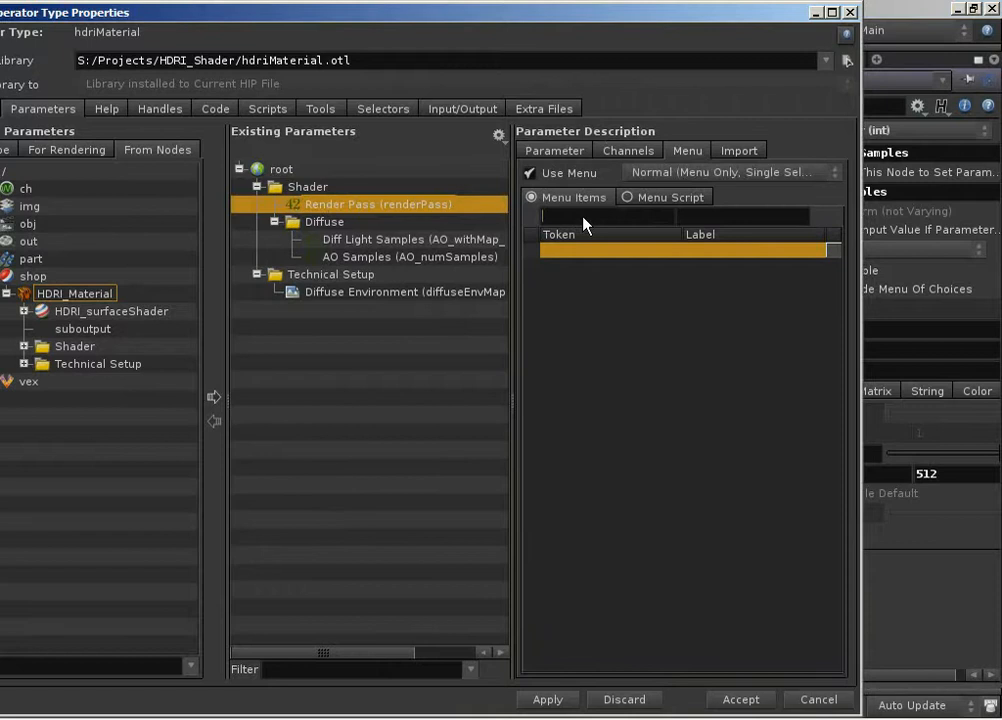
{"action": "type", "text": "0"}
{"action": "key", "text": "Tab"}
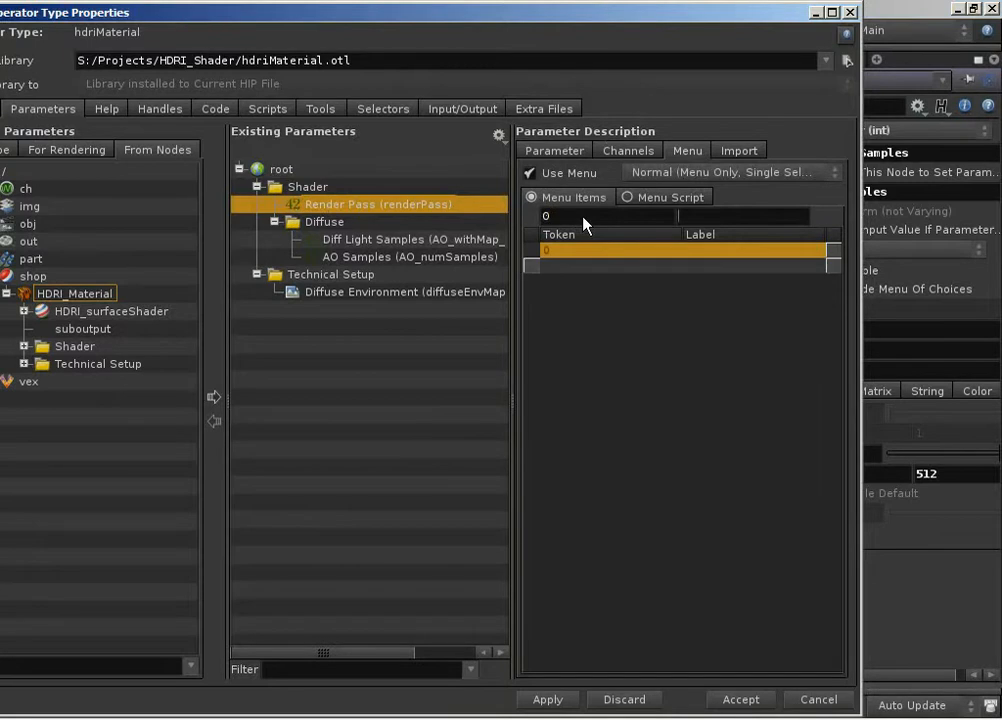
{"action": "type", "text": "diffuseLighting"}
{"action": "key", "text": "Return"}
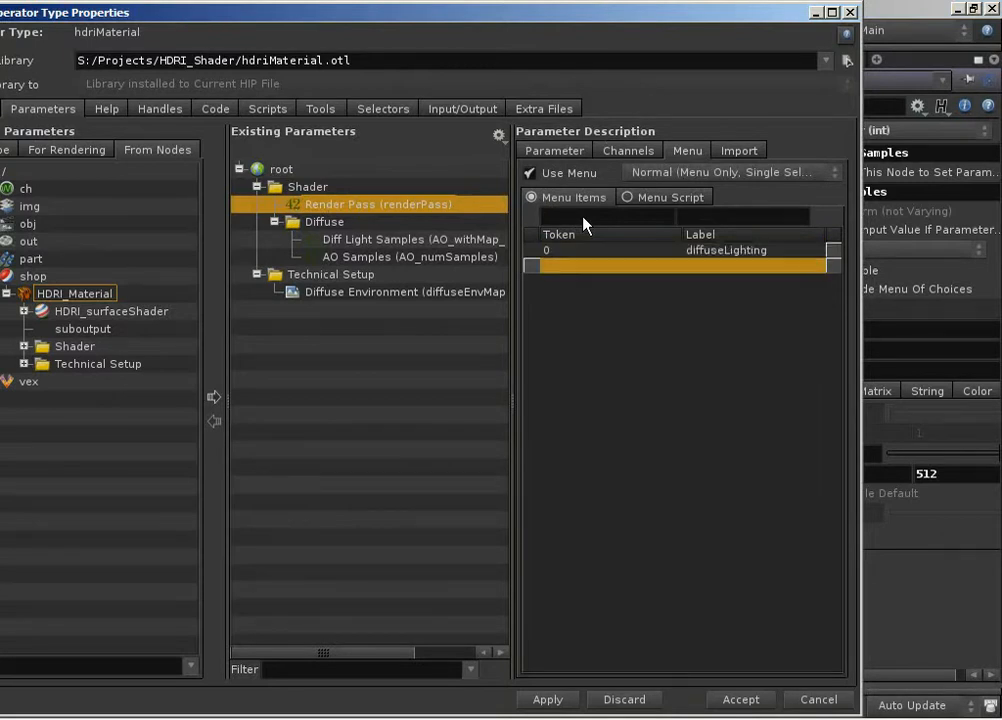
- Add menu items 1 labelled AO and 2 labelled fill to Render Pass, and accept the asset's changes
{"action": "type", "text": "1"}
{"action": "key", "text": "Tab"}
{"action": "type", "text": "AO"}
{"action": "key", "text": "Return"}
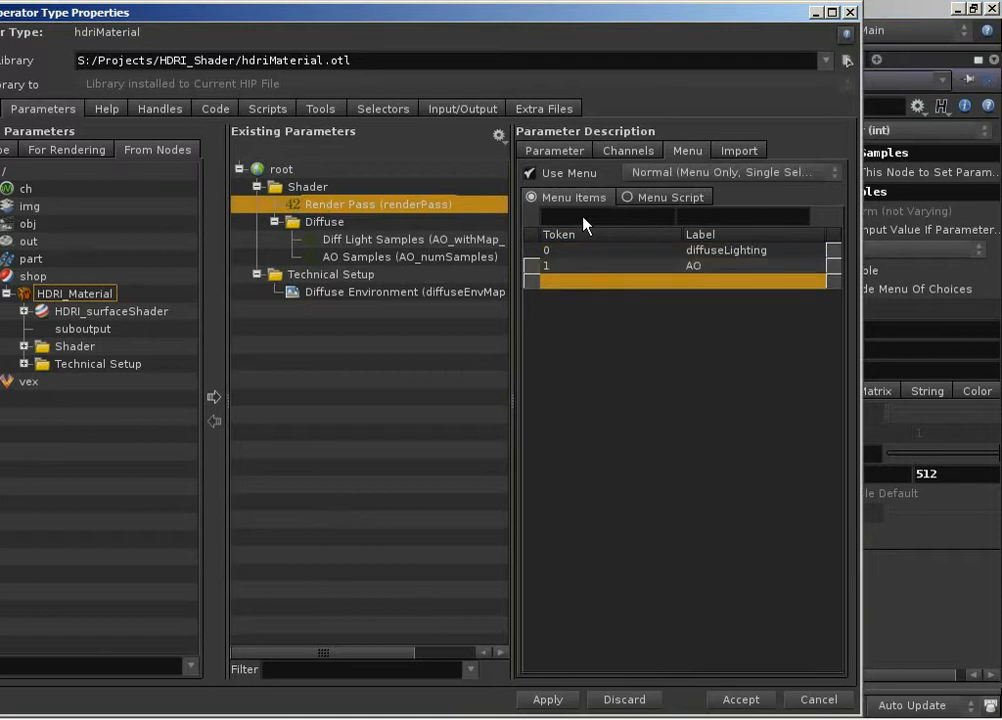
{"action": "type", "text": "2"}
{"action": "key", "text": "Tab"}
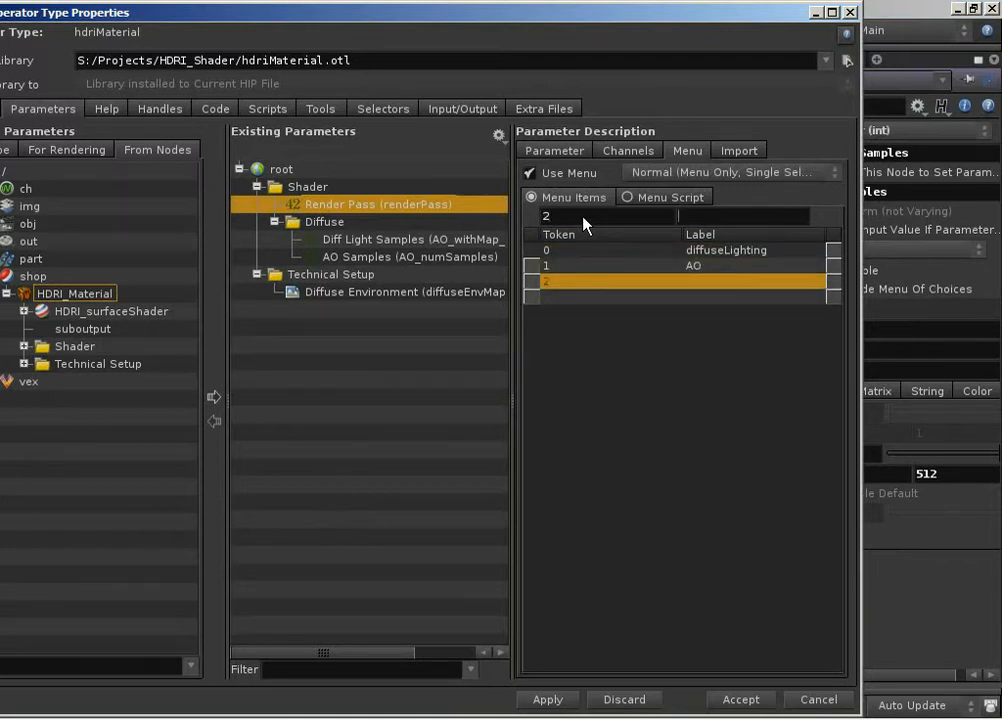
{"action": "type", "text": "fill"}
{"action": "key", "text": "Return"}
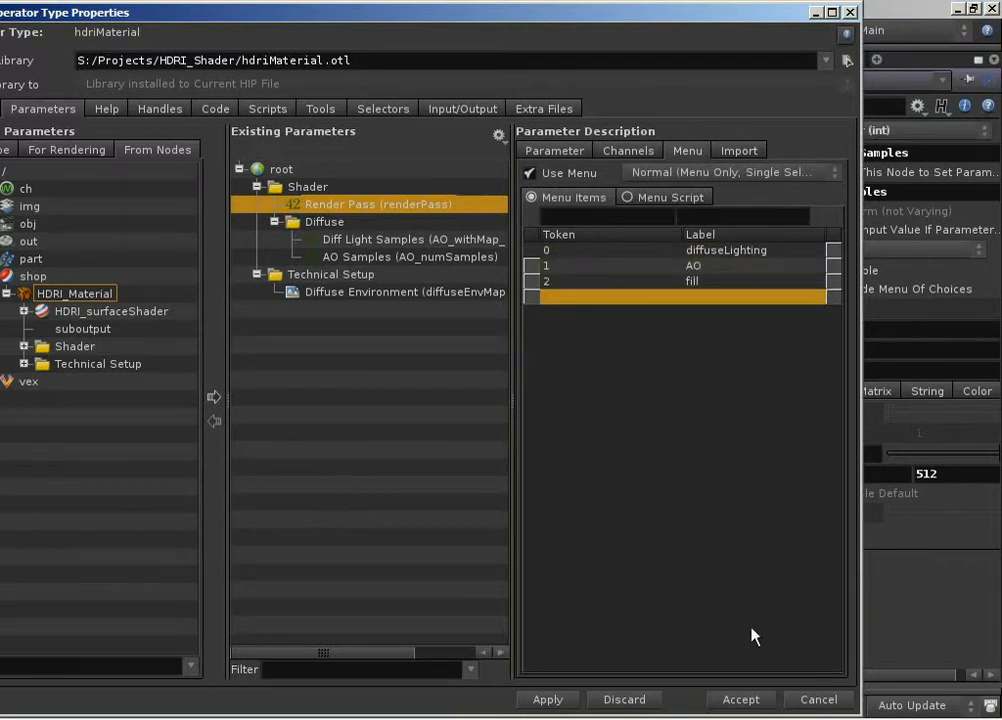
{"action": "left_click", "coordinate": [741, 702]}
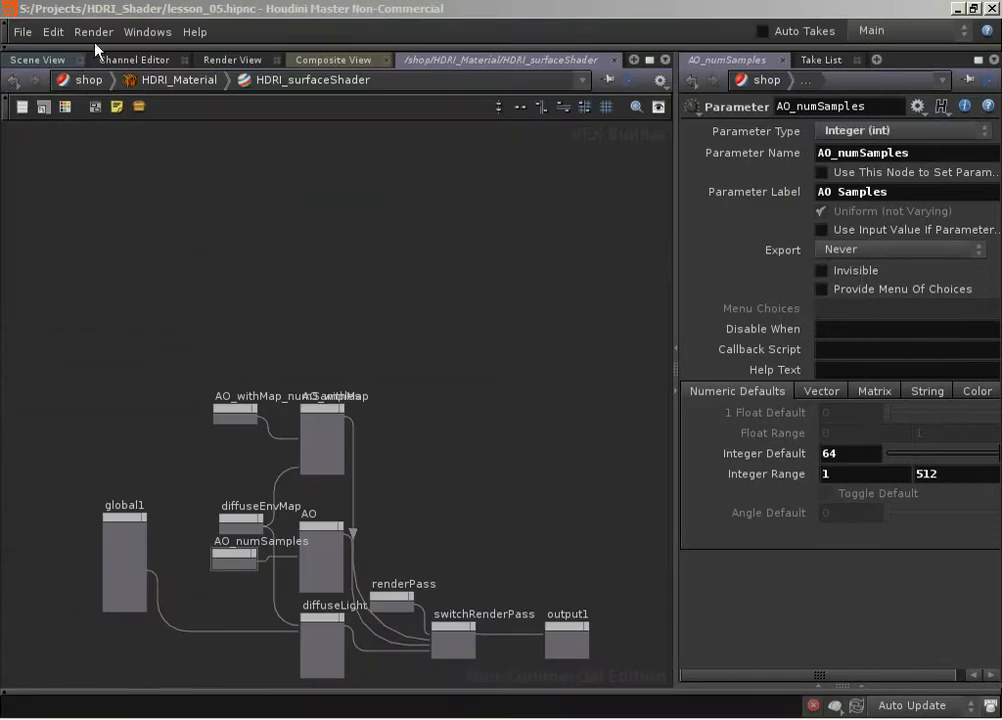
- Open HDRI_Material's parameters in a floating window and set Render Pass to fill
{"action": "right_click", "coordinate": [158, 80]}
{"action": "left_click", "coordinate": [199, 148]}
{"action": "left_click", "coordinate": [388, 153]}
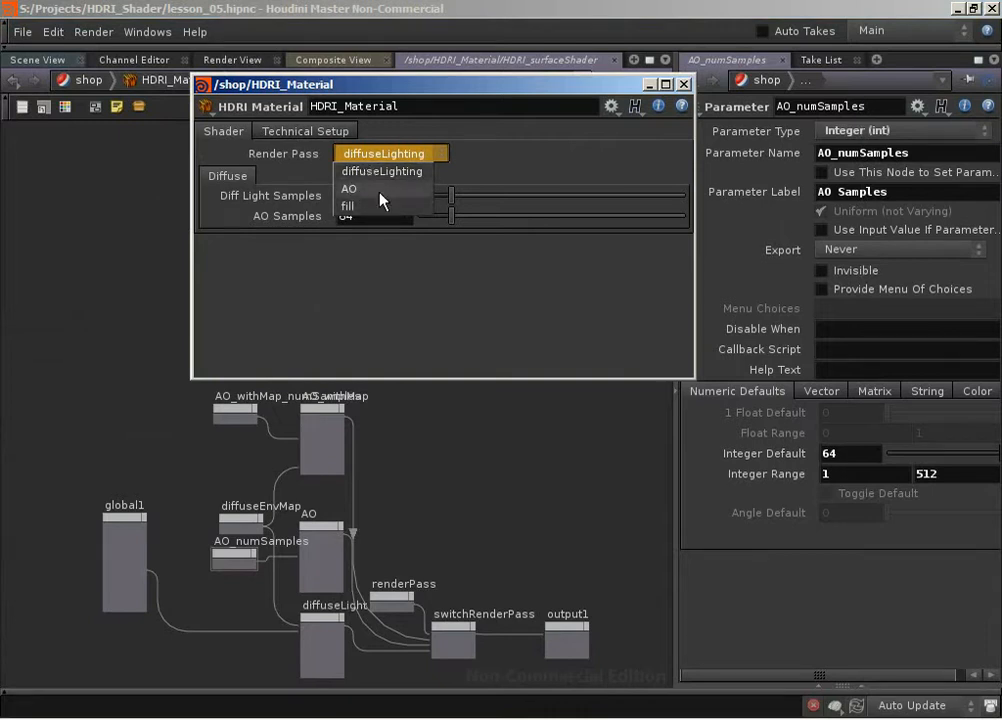
{"action": "left_click", "coordinate": [420, 153]}
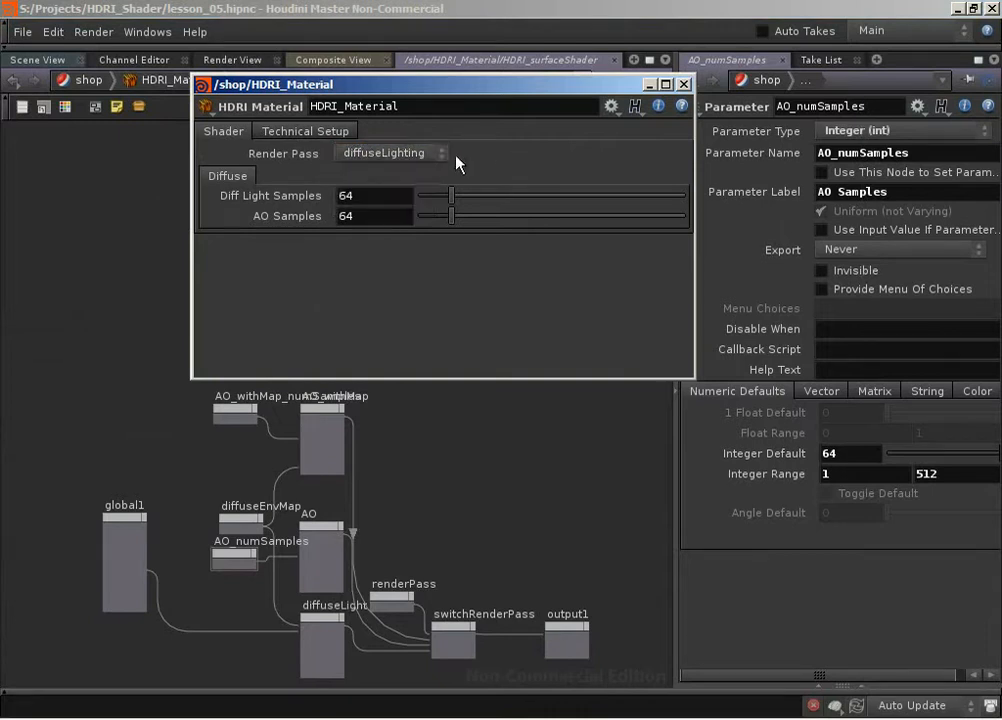
{"action": "left_click", "coordinate": [440, 153]}
{"action": "left_click", "coordinate": [385, 207]}
- View the scene through cam1 and render the teapot's fill pass to MPlay
{"action": "left_click_drag", "start_coordinate": [597, 82], "coordinate": [691, 184]}
{"action": "left_click", "coordinate": [49, 60]}
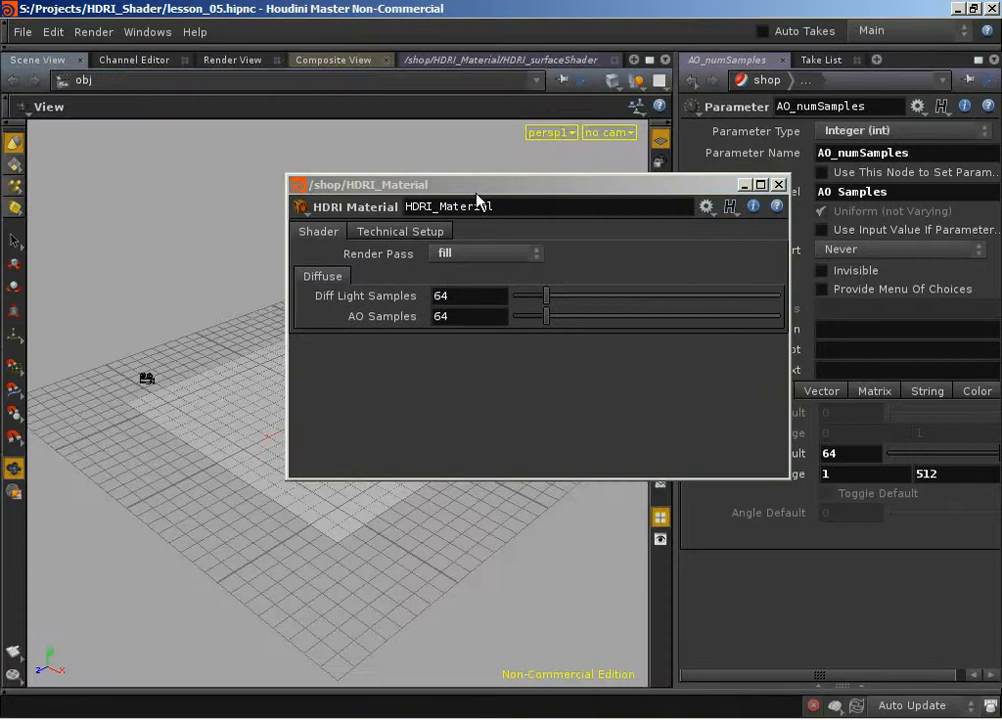
{"action": "left_click_drag", "start_coordinate": [473, 188], "coordinate": [637, 126]}
{"action": "left_click", "coordinate": [601, 131]}
{"action": "left_click", "coordinate": [626, 216]}
{"action": "left_click", "coordinate": [651, 197]}
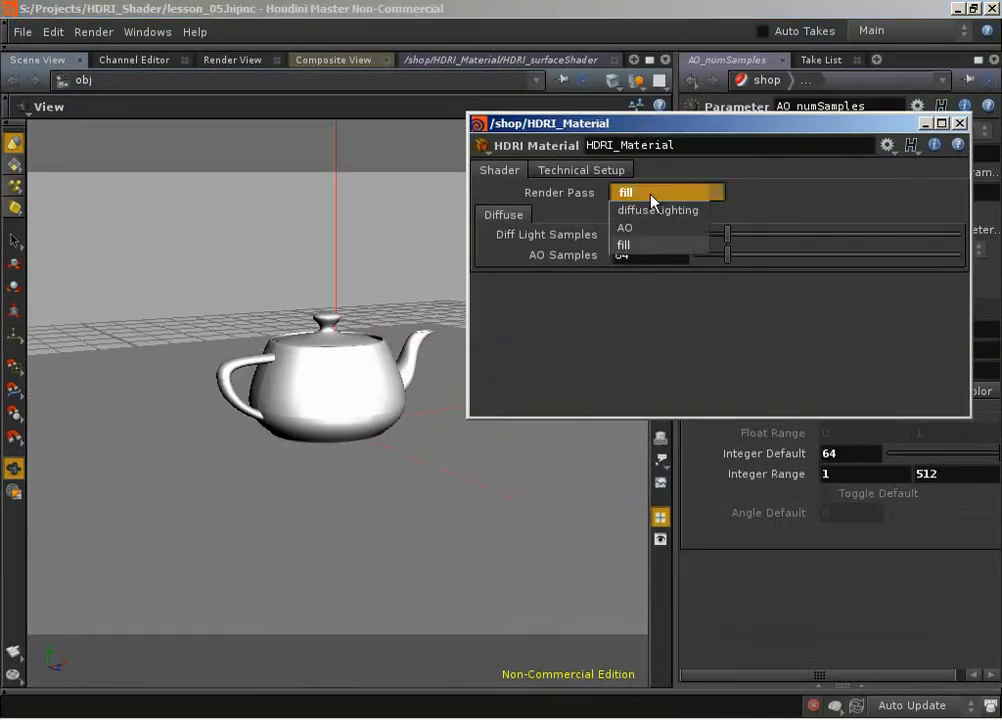
{"action": "left_click", "coordinate": [640, 243]}
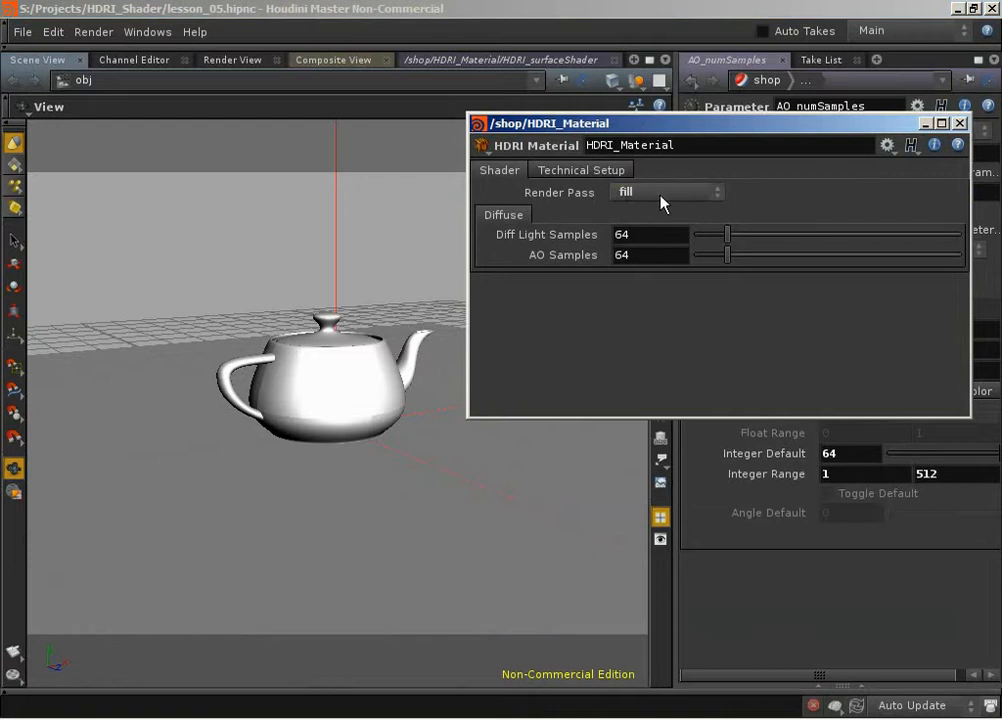
{"action": "left_click", "coordinate": [13, 680]}
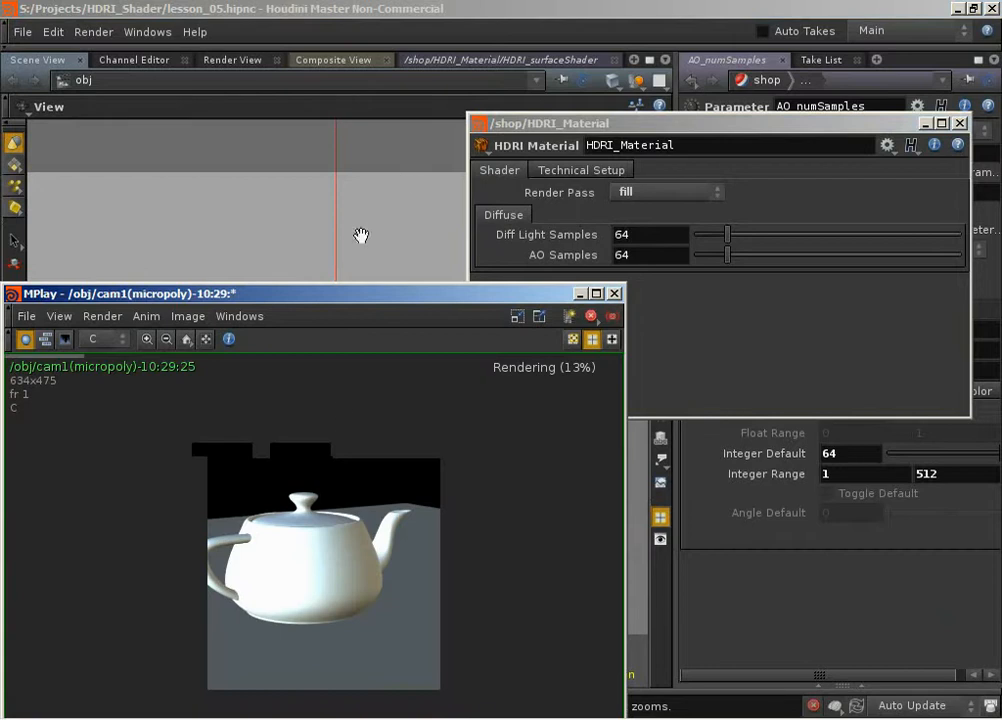
{"action": "left_click_drag", "start_coordinate": [349, 302], "coordinate": [350, 84]}
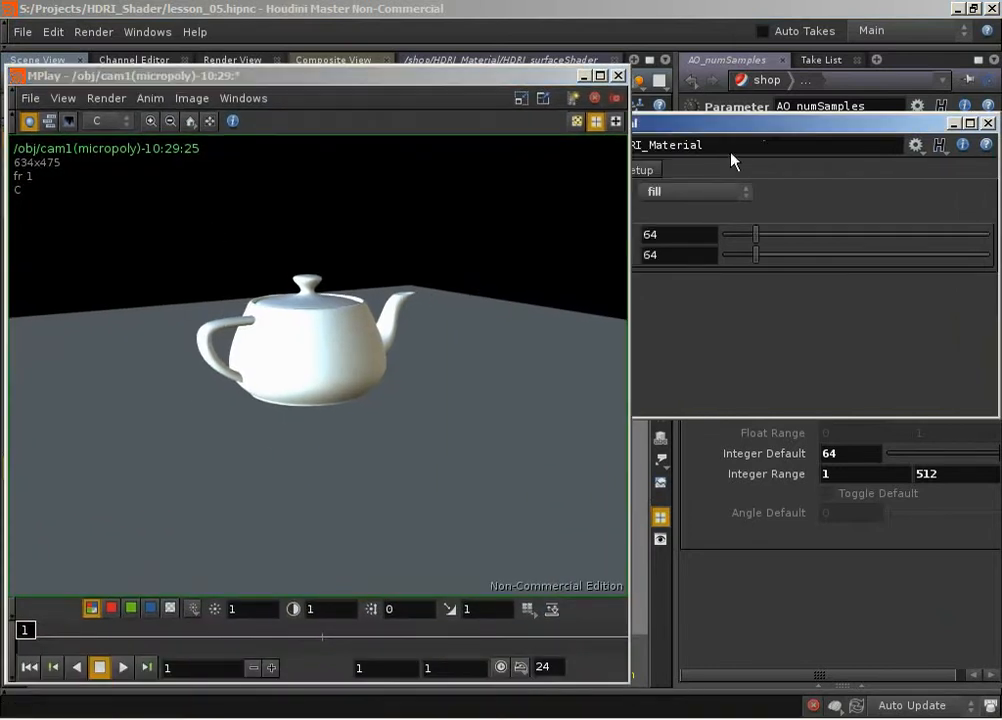
- Set HDRI_Material's Render Pass to AO and render the teapot again in MPlay
{"action": "left_click", "coordinate": [727, 193]}
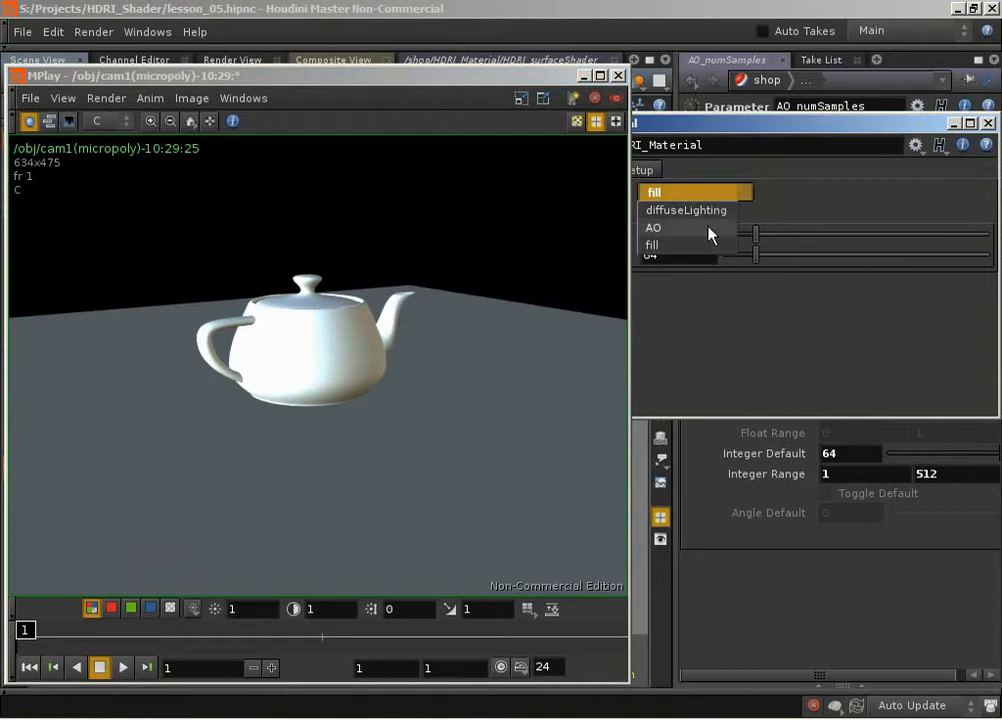
{"action": "left_click", "coordinate": [709, 228]}
{"action": "left_click_drag", "start_coordinate": [351, 66], "coordinate": [402, 43]}
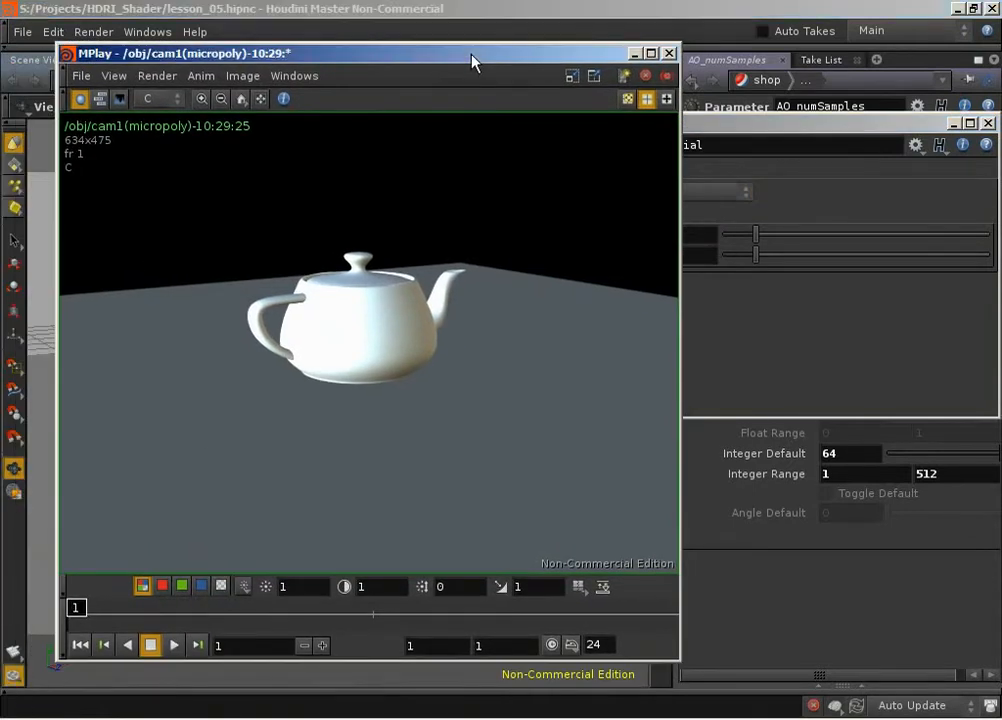
{"action": "left_click_drag", "start_coordinate": [473, 62], "coordinate": [433, 61]}
{"action": "left_click", "coordinate": [786, 126]}
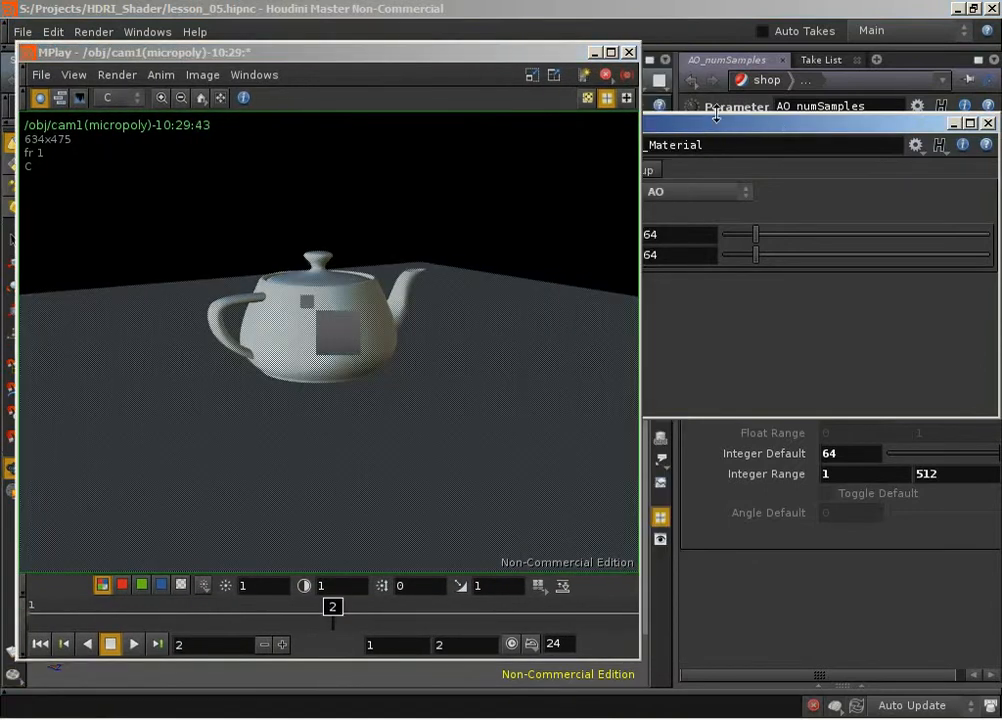
{"action": "left_click_drag", "start_coordinate": [711, 131], "coordinate": [767, 134]}
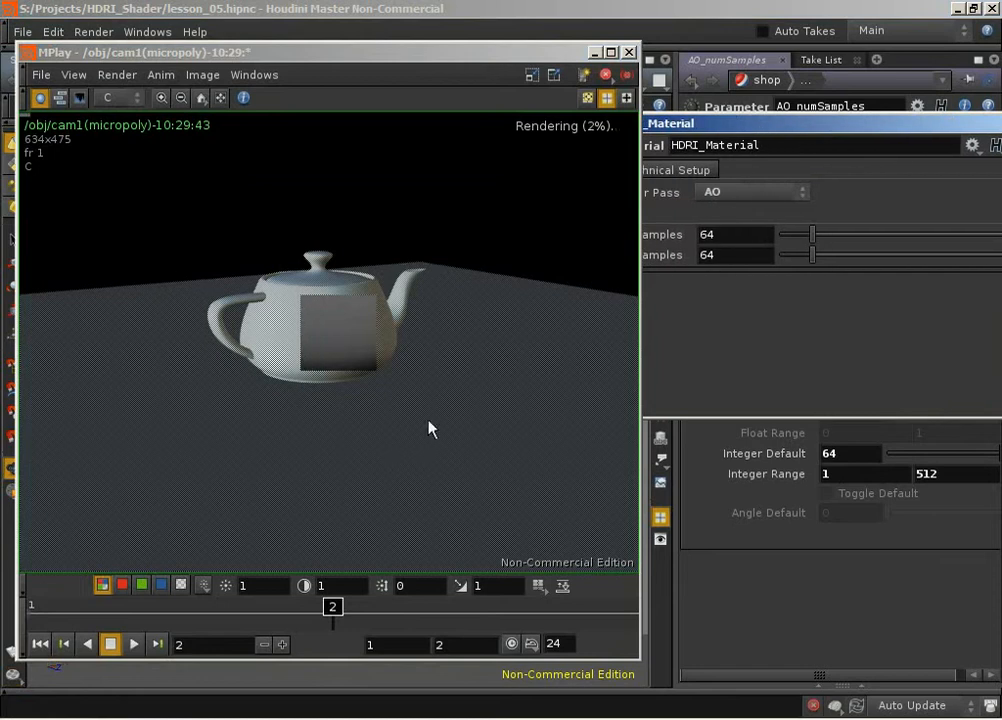
- Set Render Pass to diffuseLighting, render a partial preview of the teapot and close the MPlay window
{"action": "left_click", "coordinate": [772, 196]}
{"action": "left_click", "coordinate": [752, 211]}
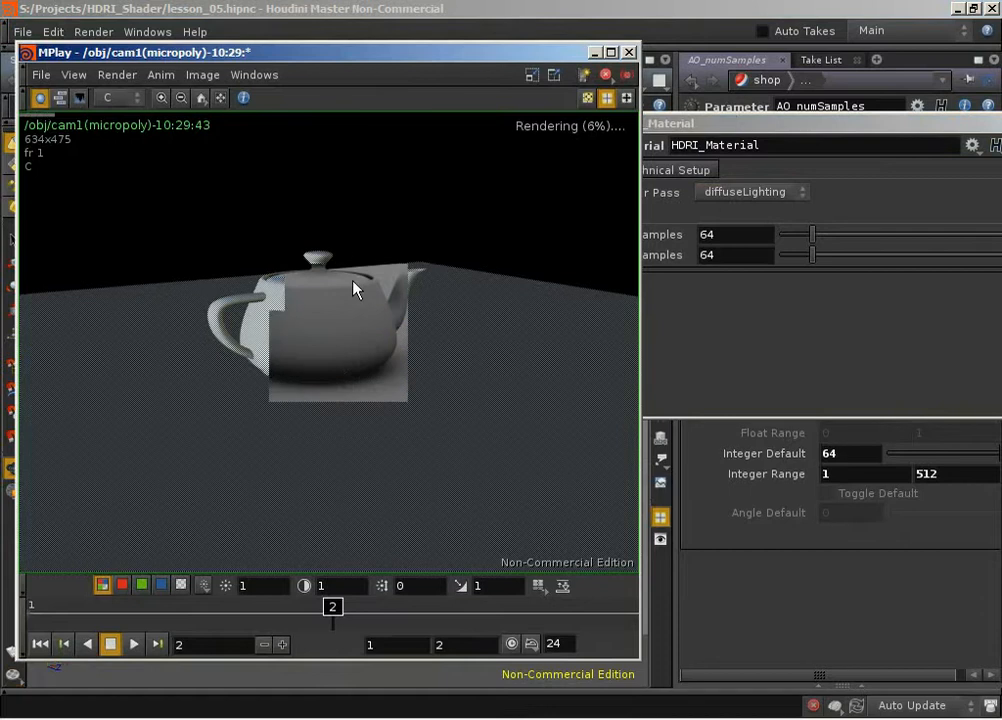
{"action": "key", "text": "Escape"}
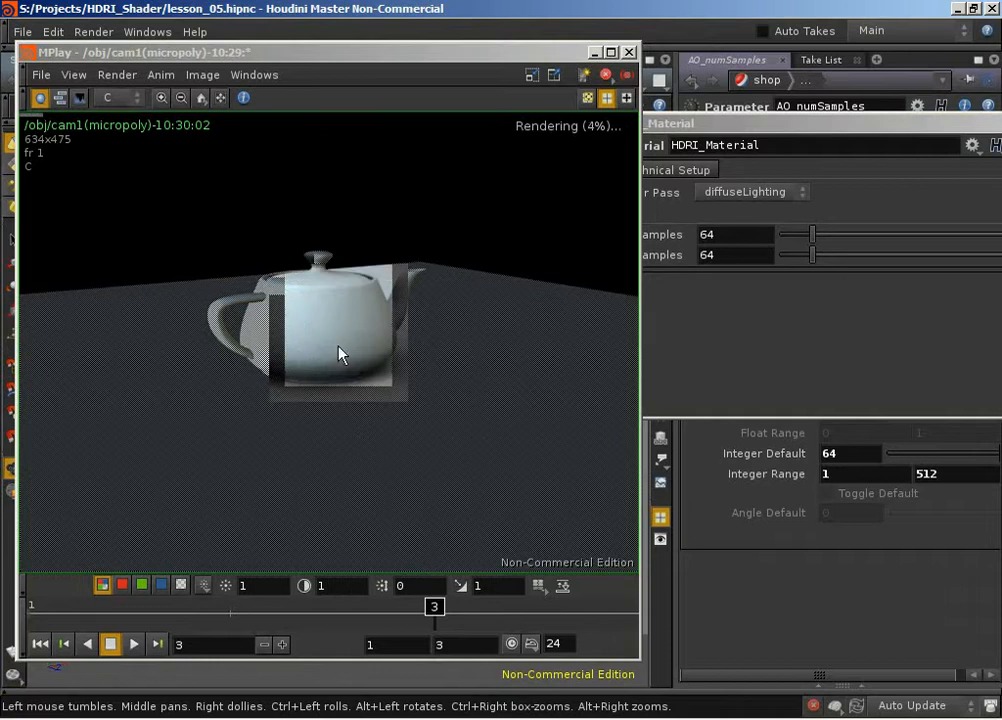
{"action": "left_click", "coordinate": [385, 337]}
{"action": "key", "text": "Escape"}
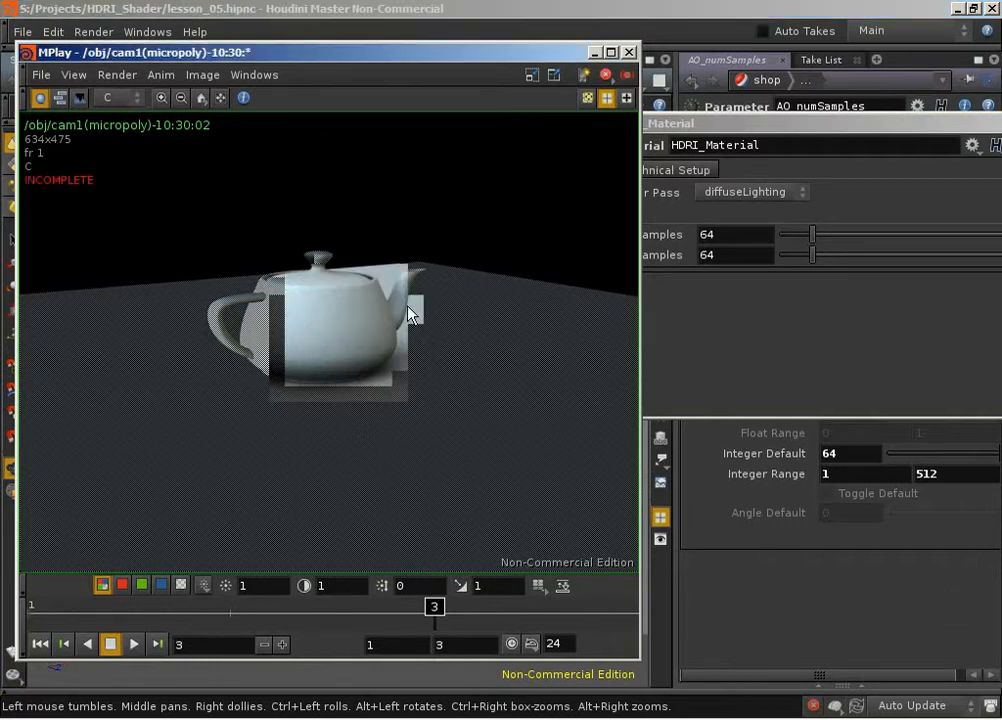
{"action": "left_click", "coordinate": [628, 51]}
{"action": "left_click_drag", "start_coordinate": [680, 123], "coordinate": [282, 113]}
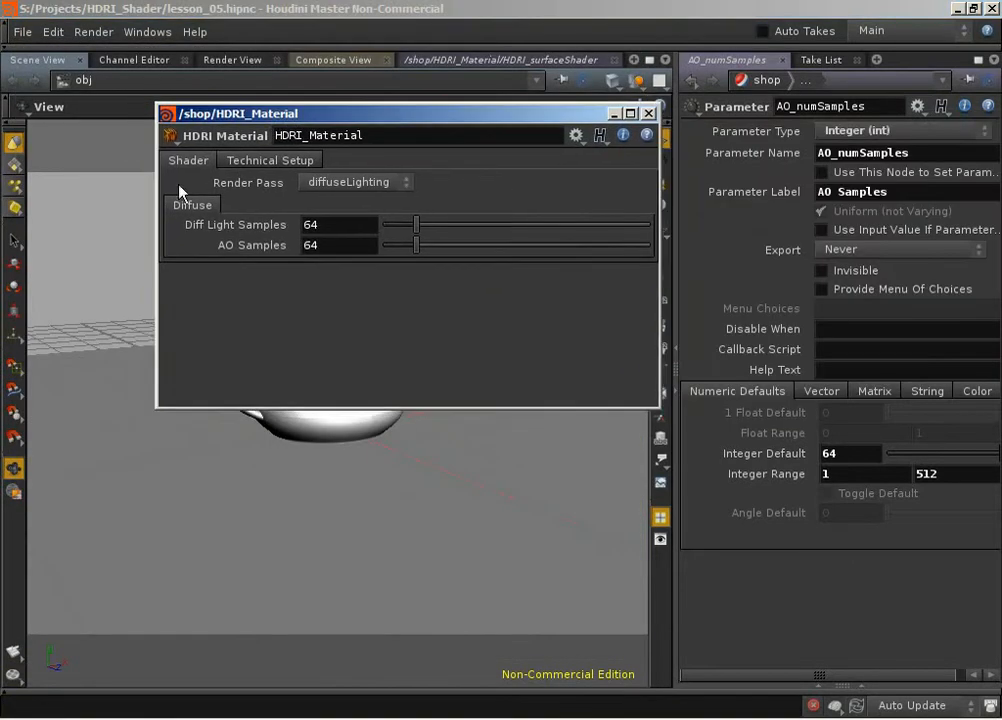
- Review HDRI_Material's Render Pass options, its Diffuse sample parameters and the Technical Setup environment map setting
{"action": "left_click", "coordinate": [355, 182]}
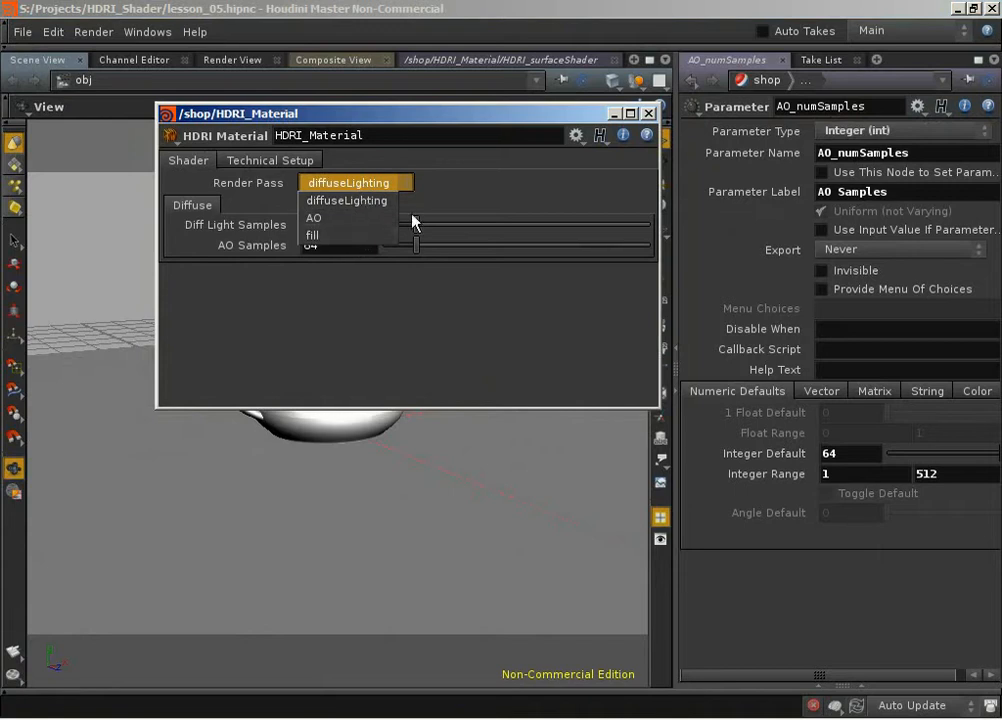
{"action": "left_click", "coordinate": [480, 178]}
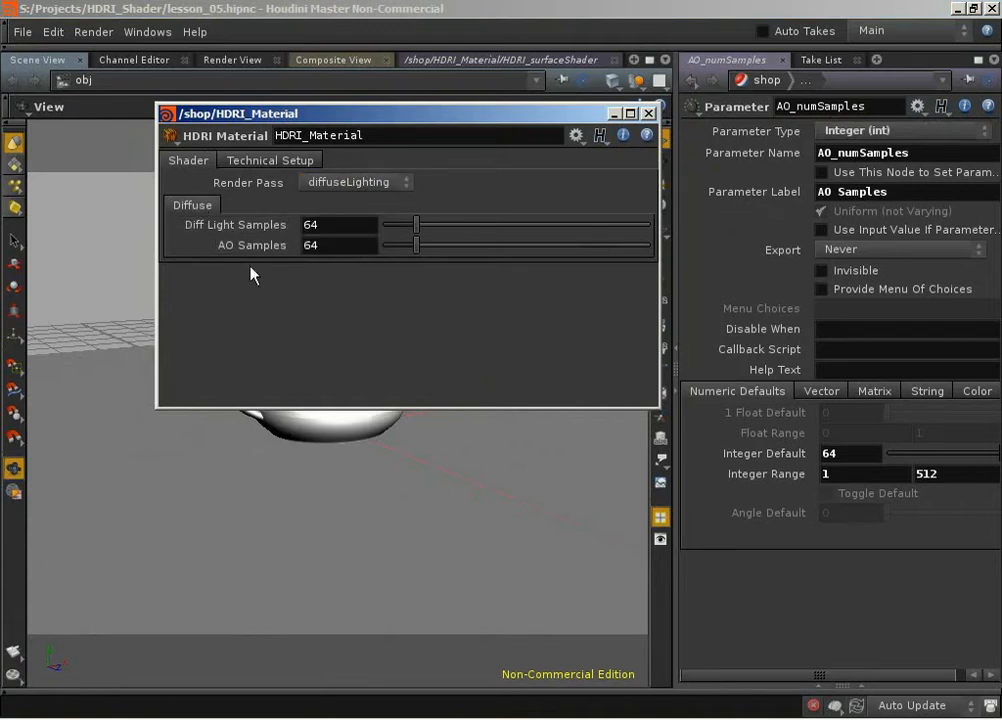
{"action": "left_click", "coordinate": [304, 161]}
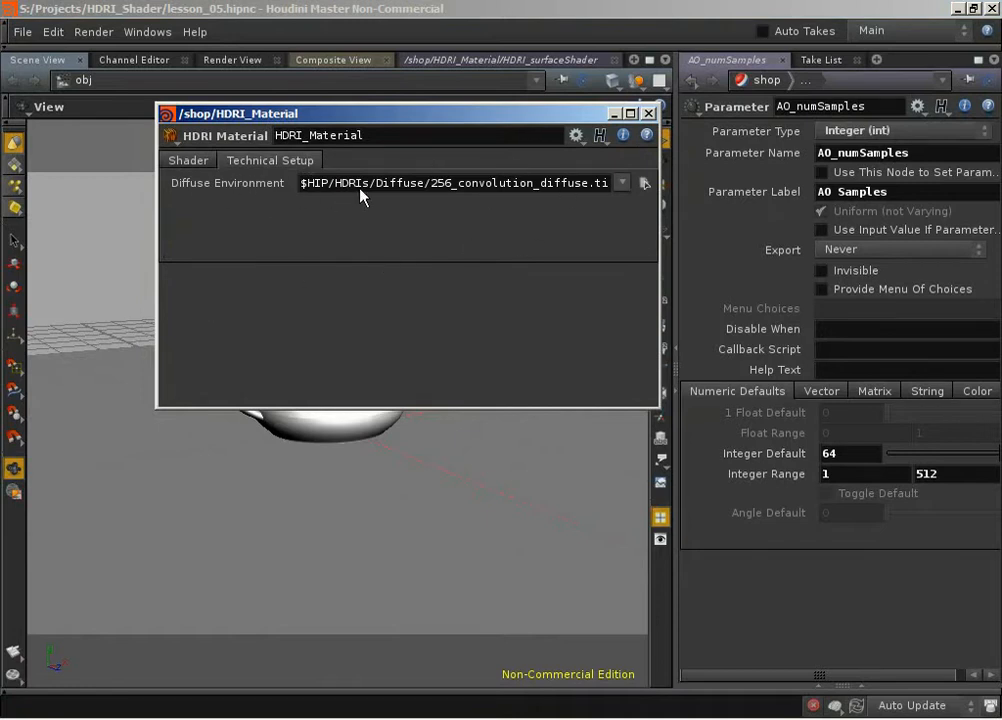
{"action": "left_click", "coordinate": [172, 160]}
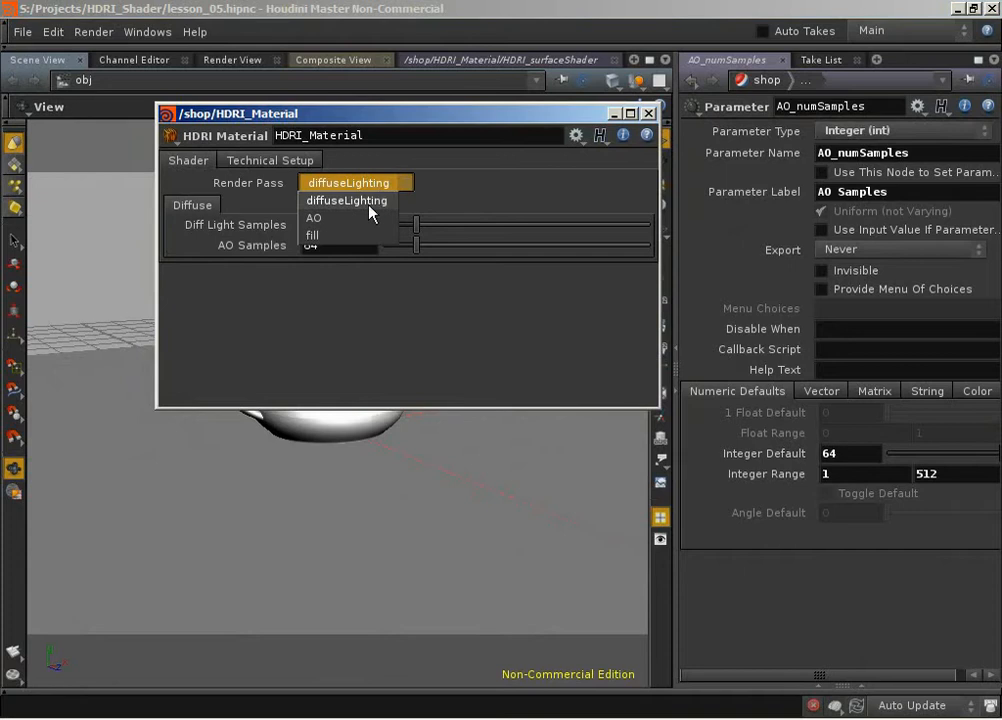
{"action": "left_click", "coordinate": [440, 187]}
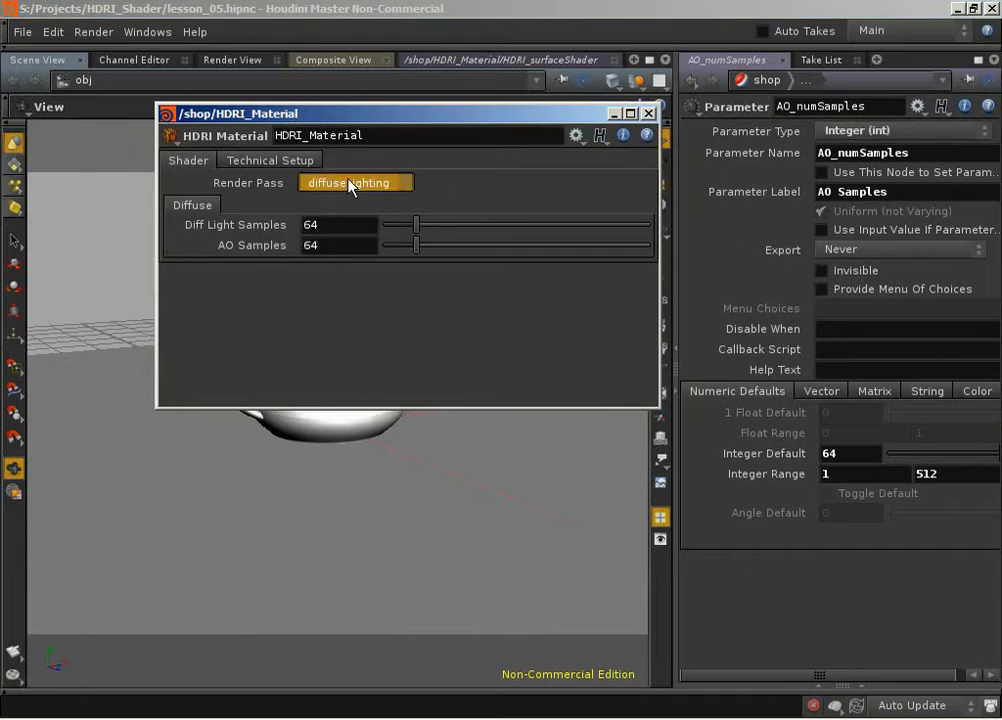
{"action": "left_click", "coordinate": [349, 184]}
{"action": "left_click", "coordinate": [450, 193]}
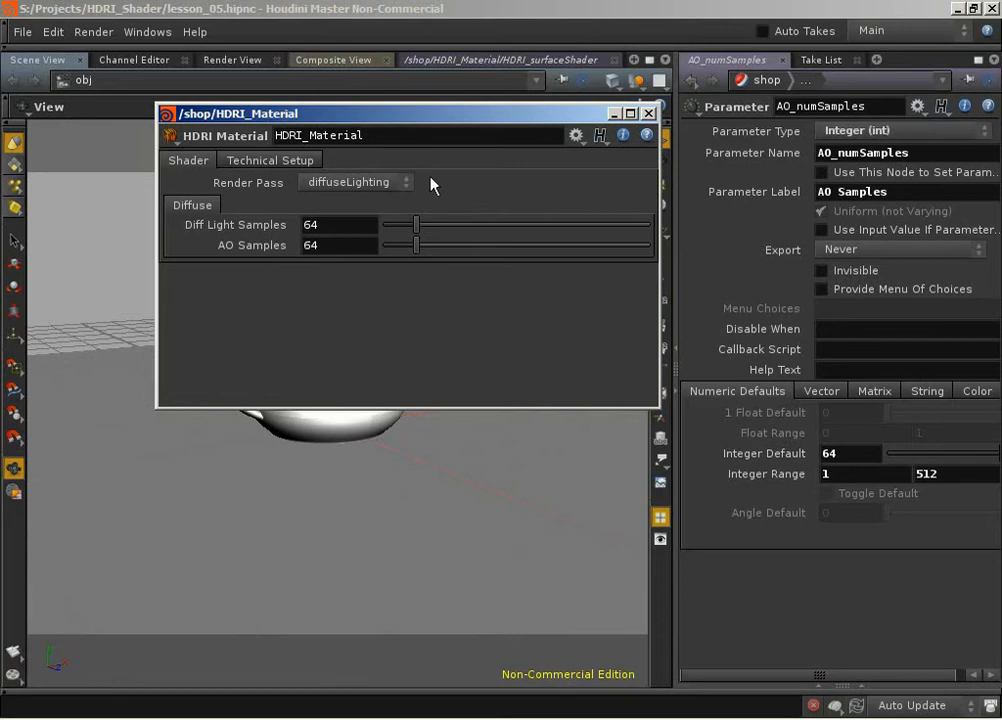
{"action": "left_click", "coordinate": [386, 184]}
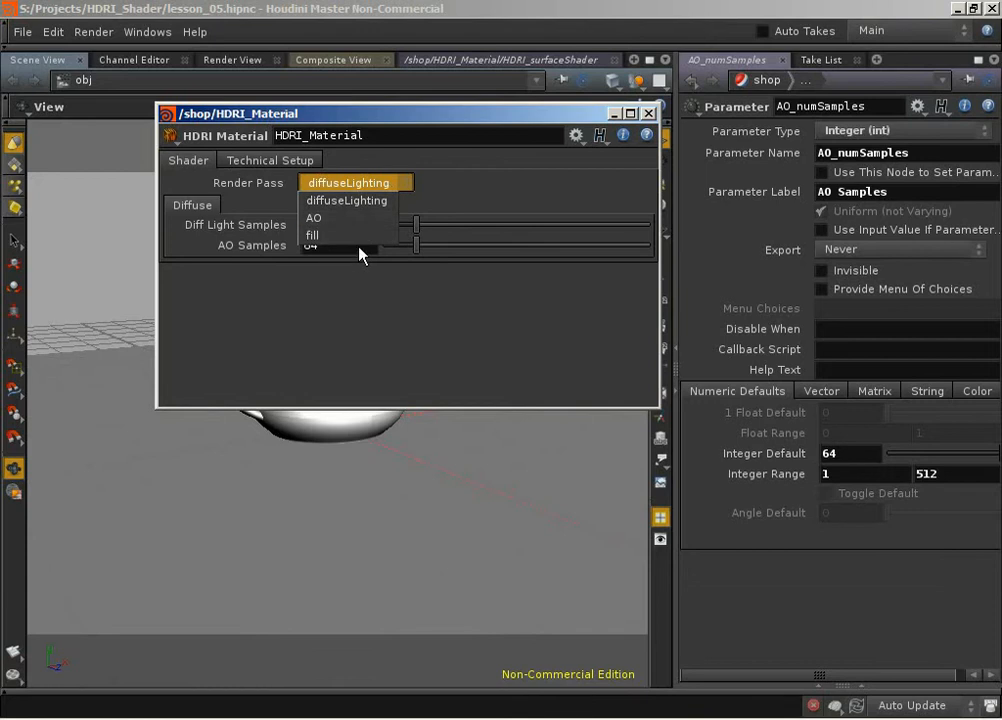
{"action": "left_click", "coordinate": [499, 207]}
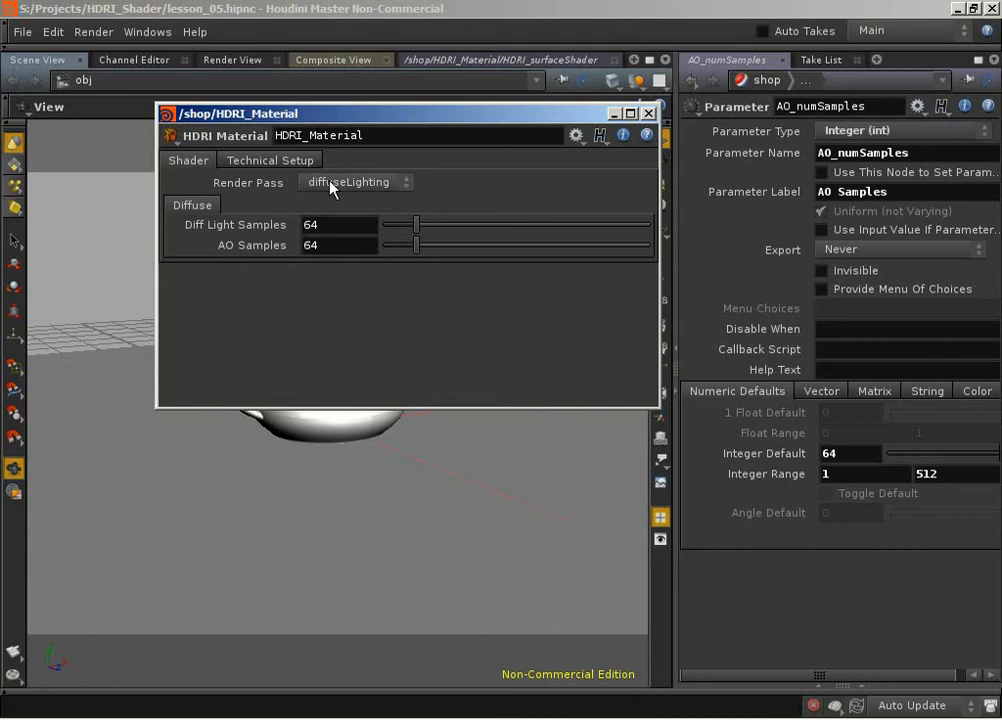
{"action": "left_click", "coordinate": [272, 161]}
{"action": "left_click", "coordinate": [188, 160]}
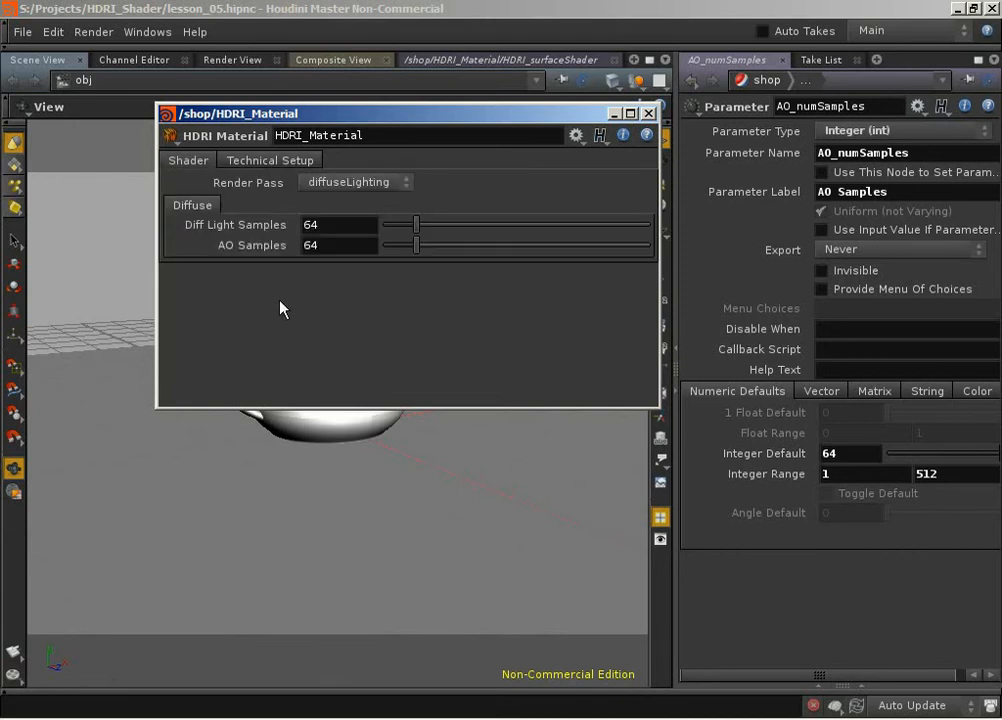